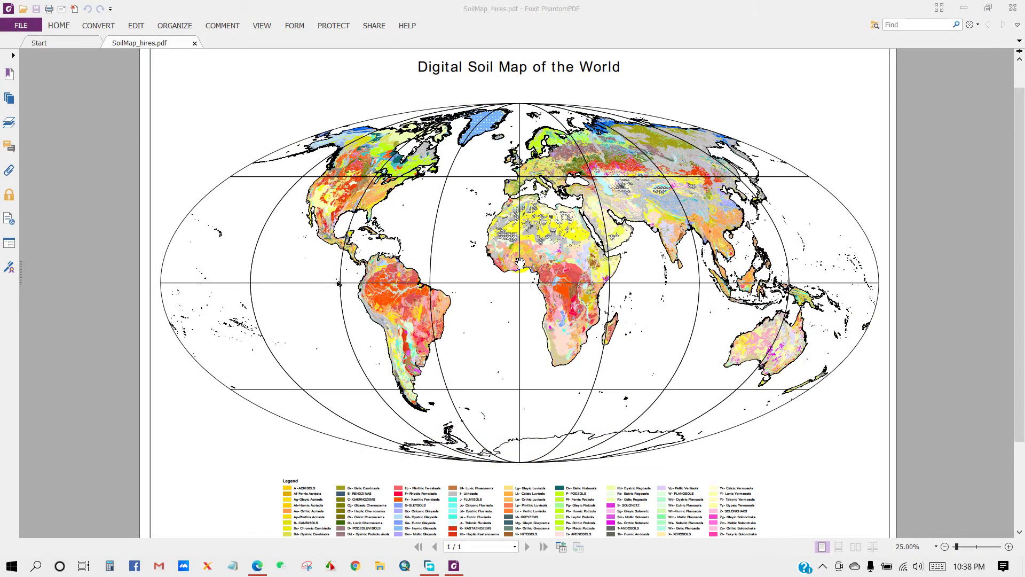
Pan and scroll around the soil map PDF to look at the map and its legend.
{"action": "left_click_drag", "start_coordinate": [523, 243], "coordinate": [524, 231]}
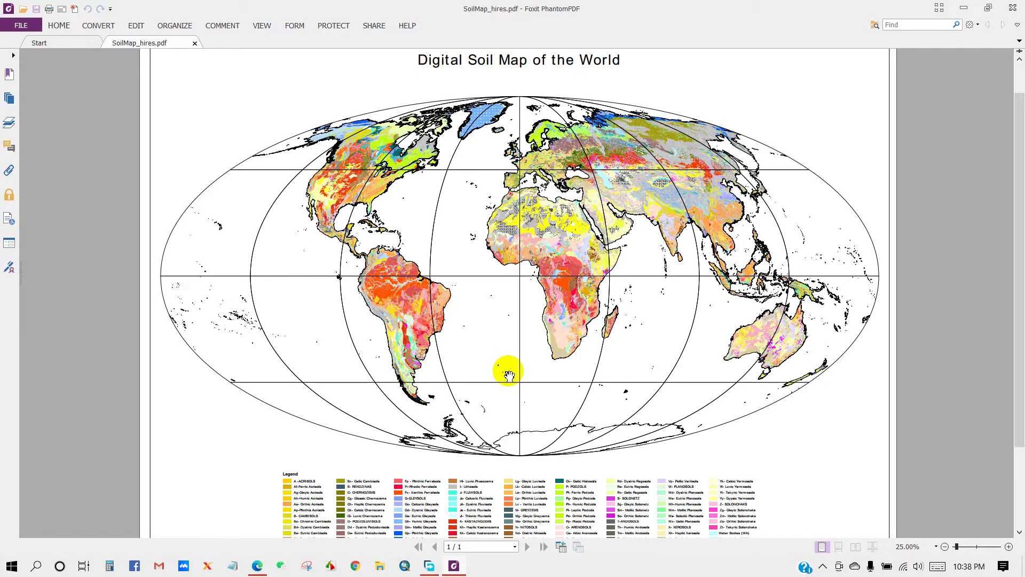
{"action": "scroll", "coordinate": [509, 373], "scroll_direction": "up", "scroll_amount": 1}
{"action": "left_click_drag", "start_coordinate": [539, 298], "coordinate": [522, 359]}
Fit the map to the window width, review the full legend, then switch to Google.
{"action": "key", "text": "ctrl+2"}
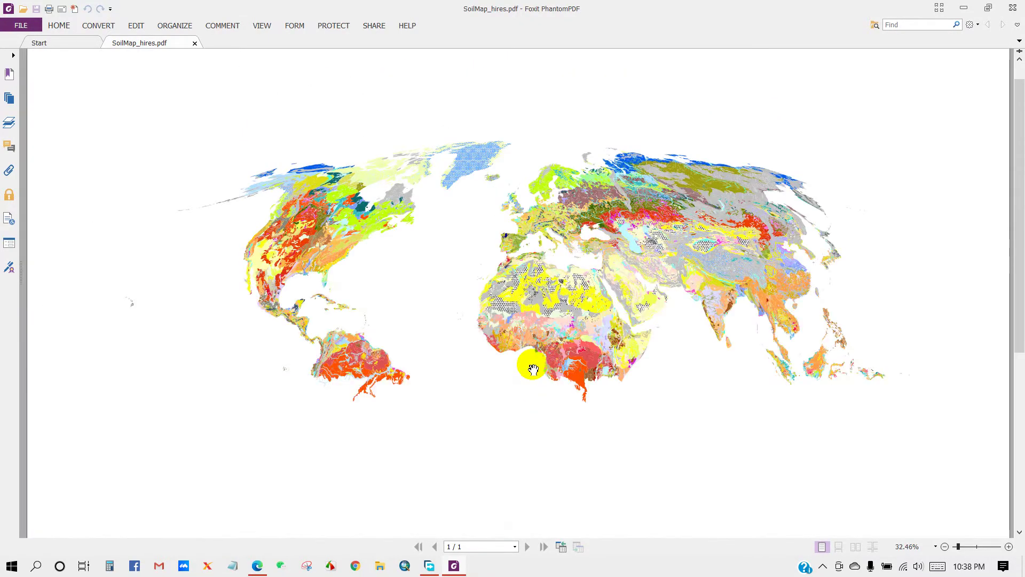
{"action": "left_click_drag", "start_coordinate": [522, 423], "coordinate": [555, 239]}
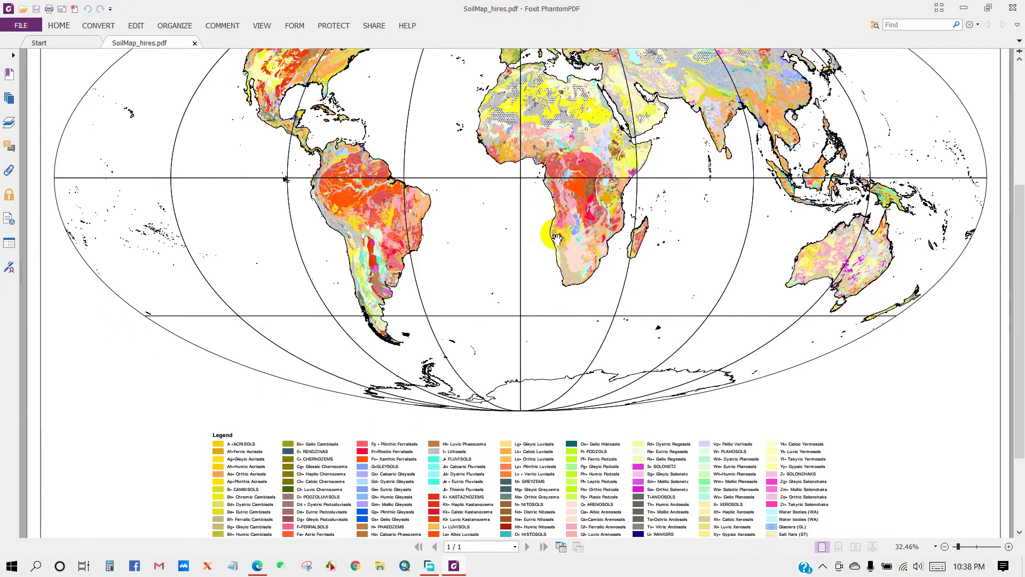
{"action": "left_click_drag", "start_coordinate": [559, 327], "coordinate": [550, 430]}
{"action": "mouse_move", "coordinate": [545, 384]}
{"action": "left_mouse_down"}
{"action": "mouse_move", "coordinate": [529, 405]}
{"action": "mouse_move", "coordinate": [536, 384]}
{"action": "left_mouse_up"}
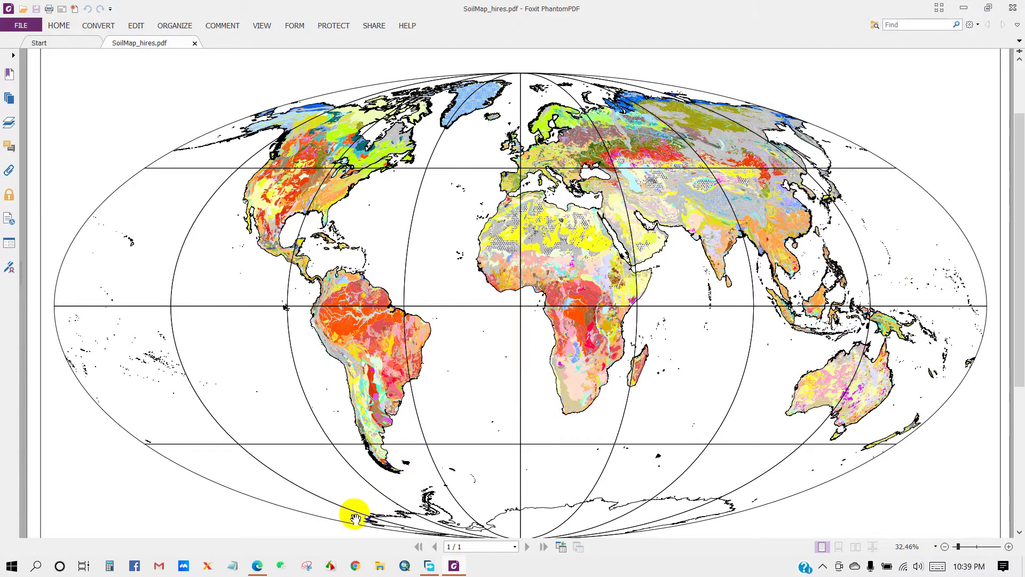
{"action": "left_click", "coordinate": [260, 570]}
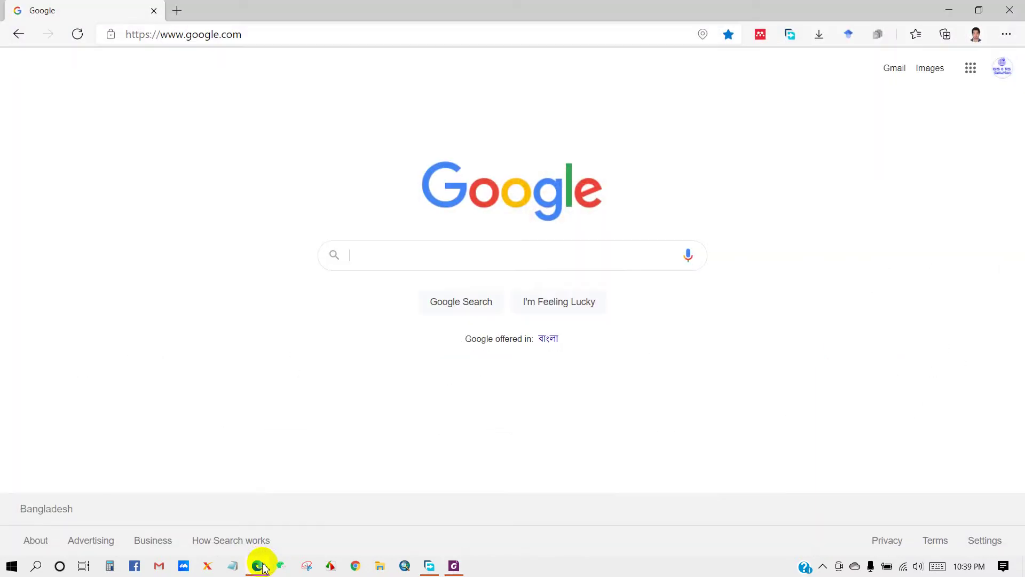
Search Google for 'FAO Soil Map'.
{"action": "left_click", "coordinate": [356, 259]}
{"action": "type", "text": "FA"}
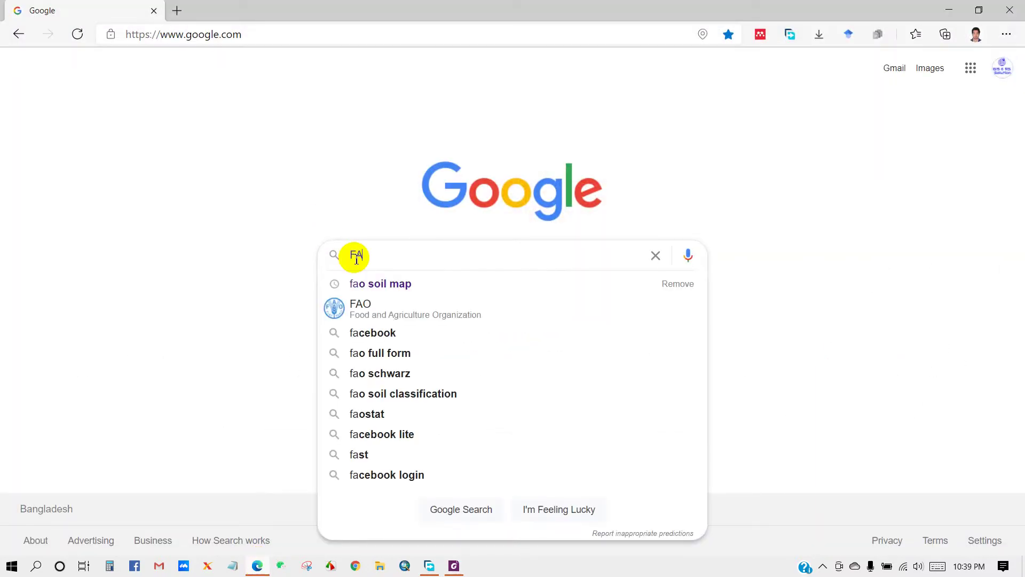
{"action": "type", "text": "P"}
{"action": "key", "text": "BackSpace"}
{"action": "key", "text": "BackSpace"}
{"action": "type", "text": "O Soi"}
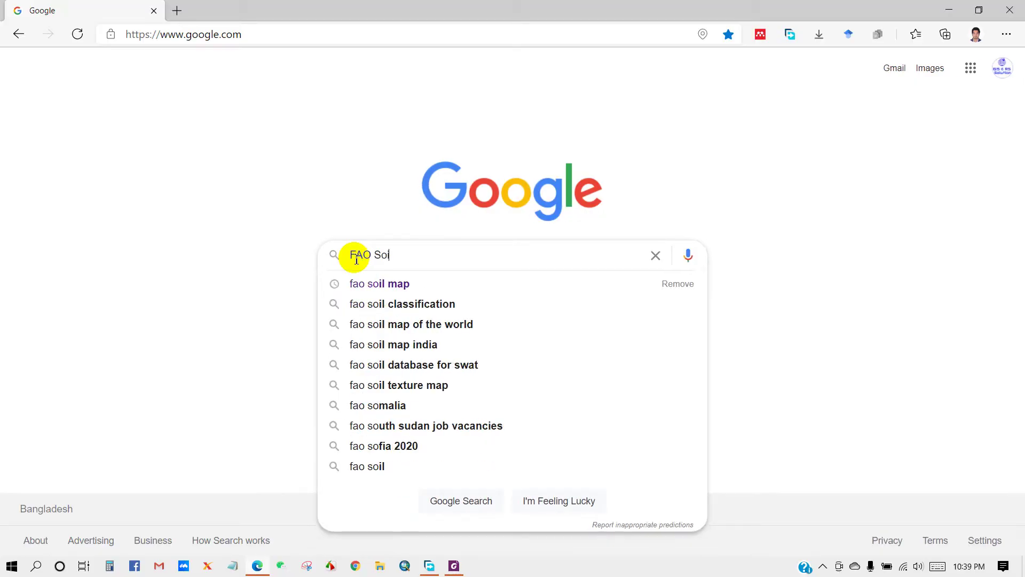
{"action": "type", "text": "l Map"}
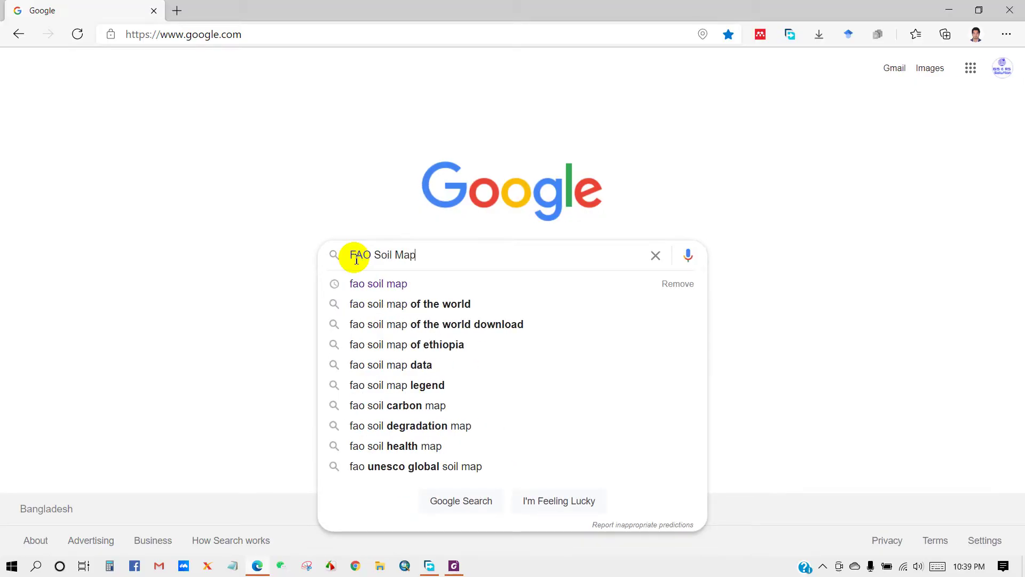
{"action": "key", "text": "Return"}
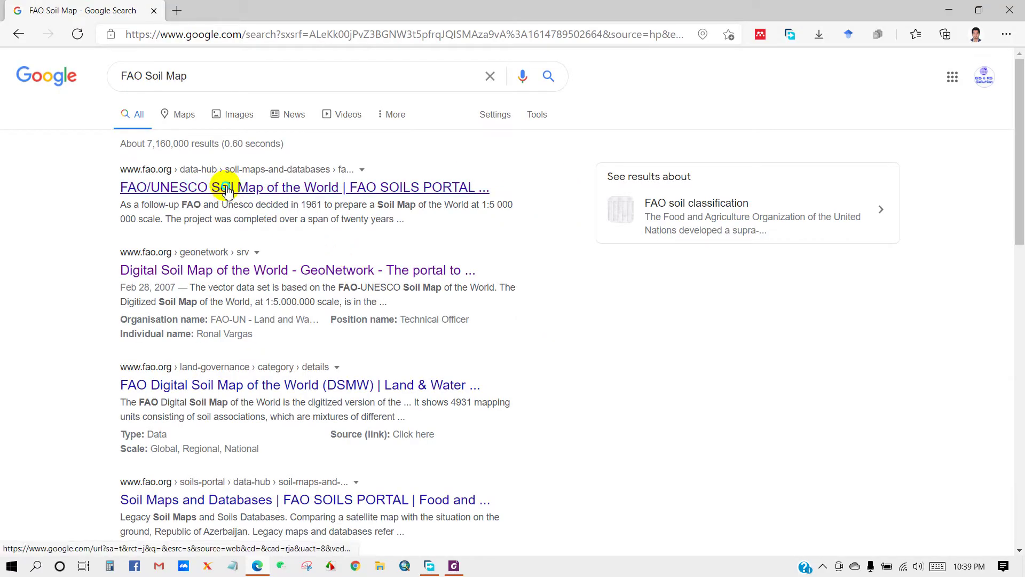
Open the FAO/UNESCO Soil Map of the World result and scroll down its page.
{"action": "right_click", "coordinate": [269, 191]}
{"action": "left_click", "coordinate": [202, 194]}
{"action": "left_click", "coordinate": [201, 193]}
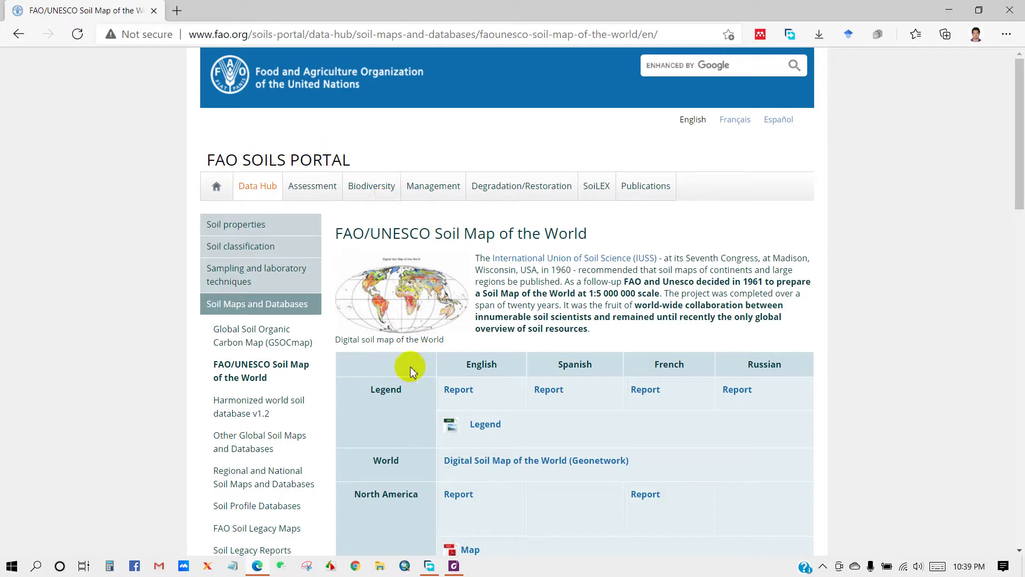
{"action": "scroll", "coordinate": [406, 370], "scroll_direction": "down", "scroll_amount": 2}
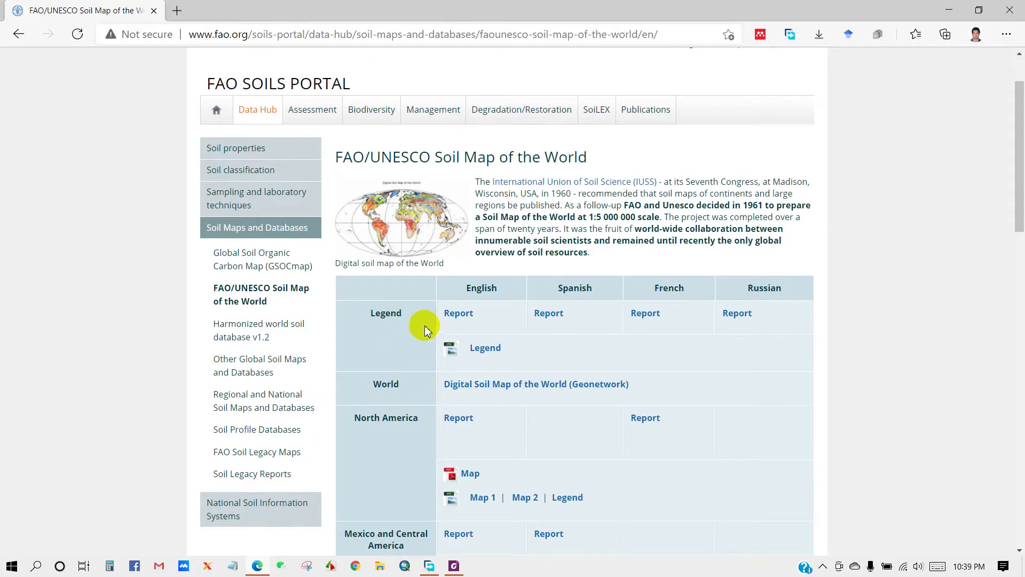
{"action": "scroll", "coordinate": [426, 329], "scroll_direction": "down", "scroll_amount": 2}
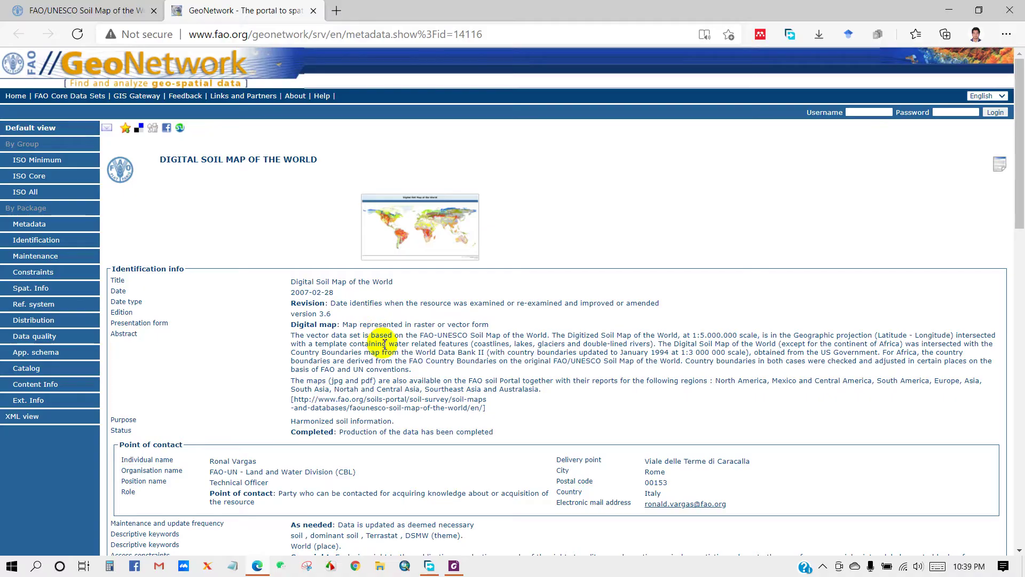
Scroll down to the Transfer options listing the high-resolution PDF and ESRI shapefile links.
{"action": "scroll", "coordinate": [384, 344], "scroll_direction": "down", "scroll_amount": 5}
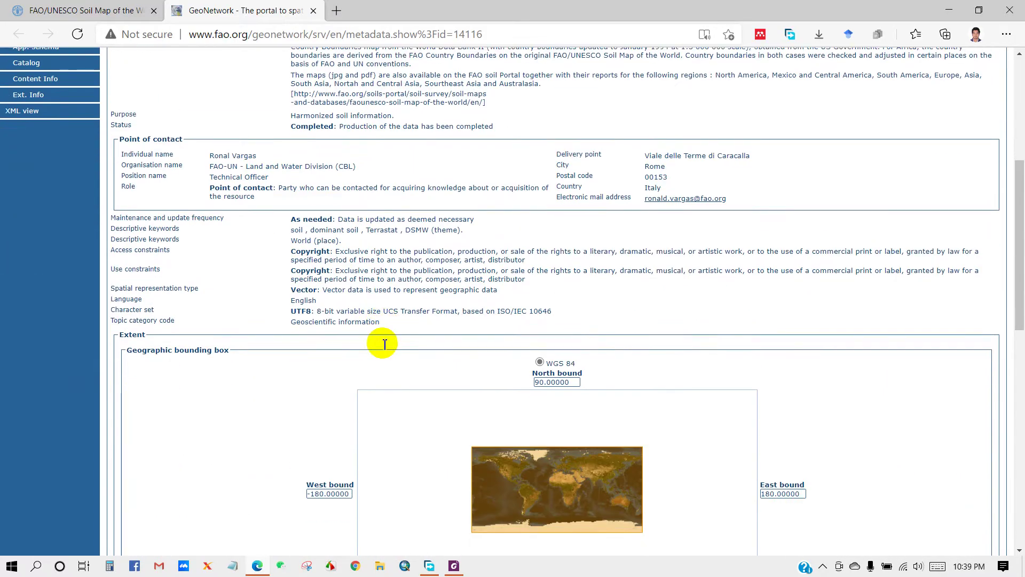
{"action": "scroll", "coordinate": [385, 344], "scroll_direction": "down", "scroll_amount": 9}
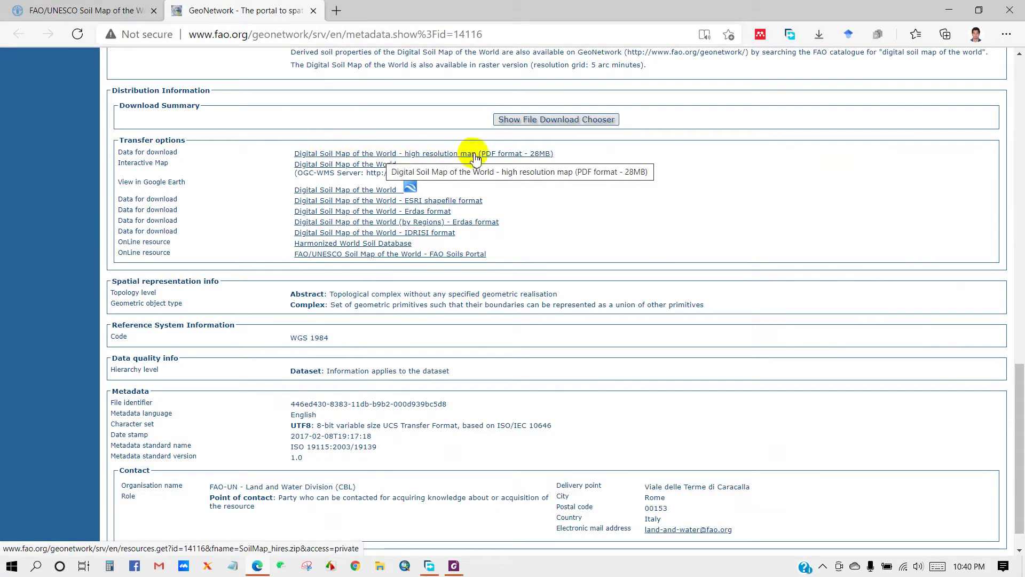
Pan across the high-resolution soil map in Foxit, then return to the GeoNetwork page.
{"action": "left_click", "coordinate": [454, 565]}
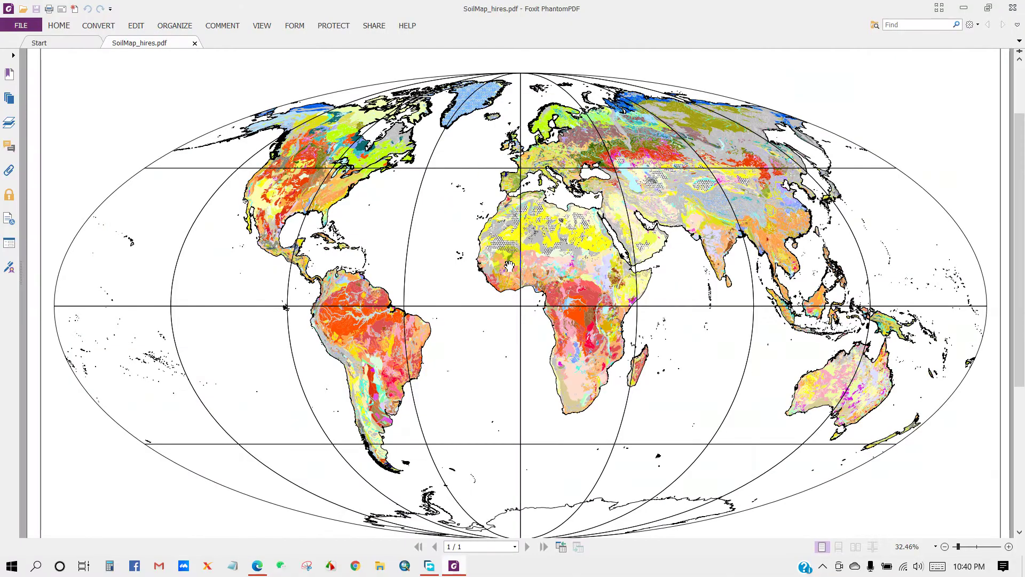
{"action": "left_click_drag", "start_coordinate": [486, 276], "coordinate": [472, 323]}
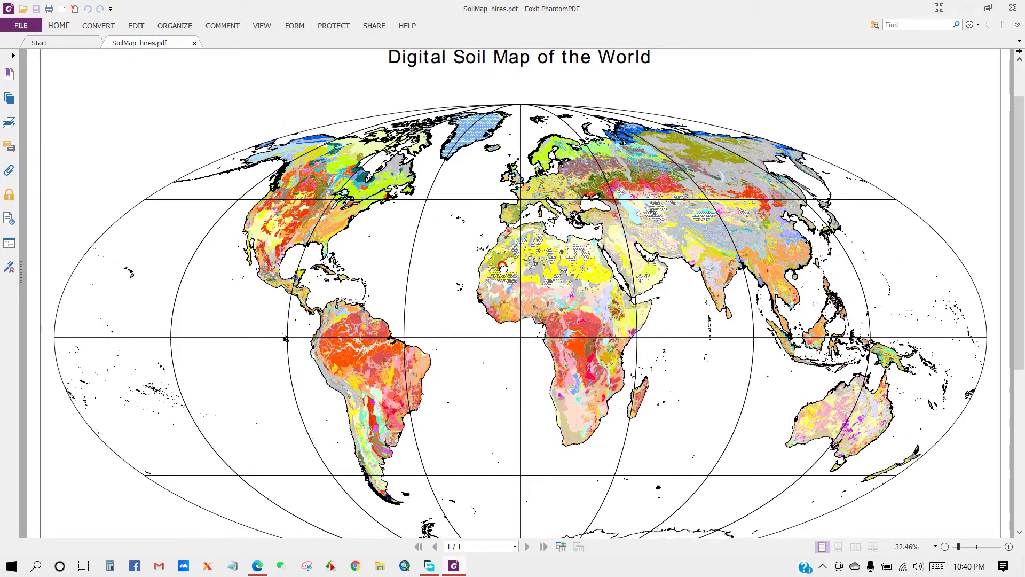
{"action": "left_click", "coordinate": [259, 565]}
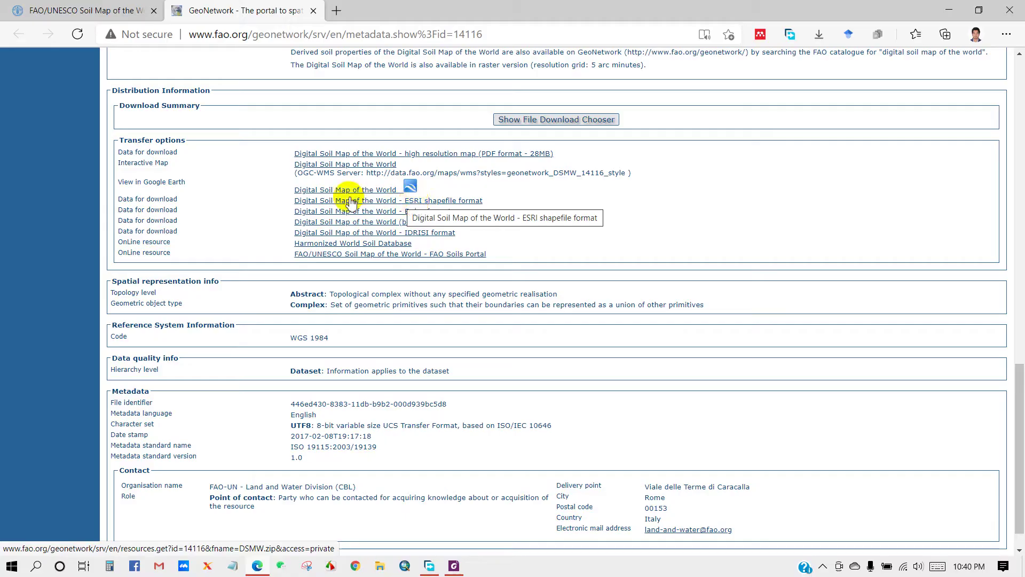
Download the ESRI shapefile package DSMW.zip (22.0 MB) and close the download manager.
{"action": "left_click", "coordinate": [324, 205]}
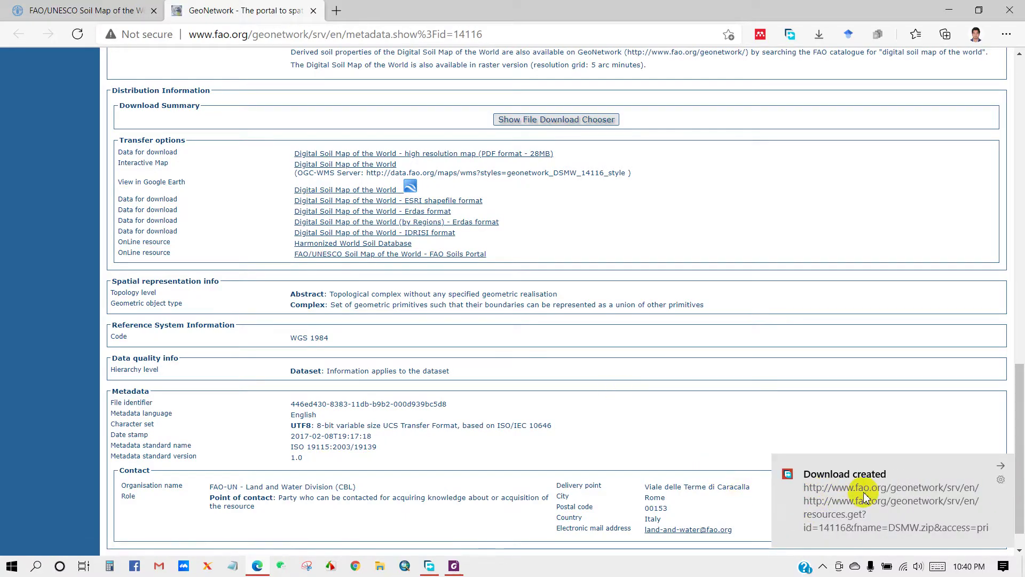
{"action": "left_click", "coordinate": [867, 497]}
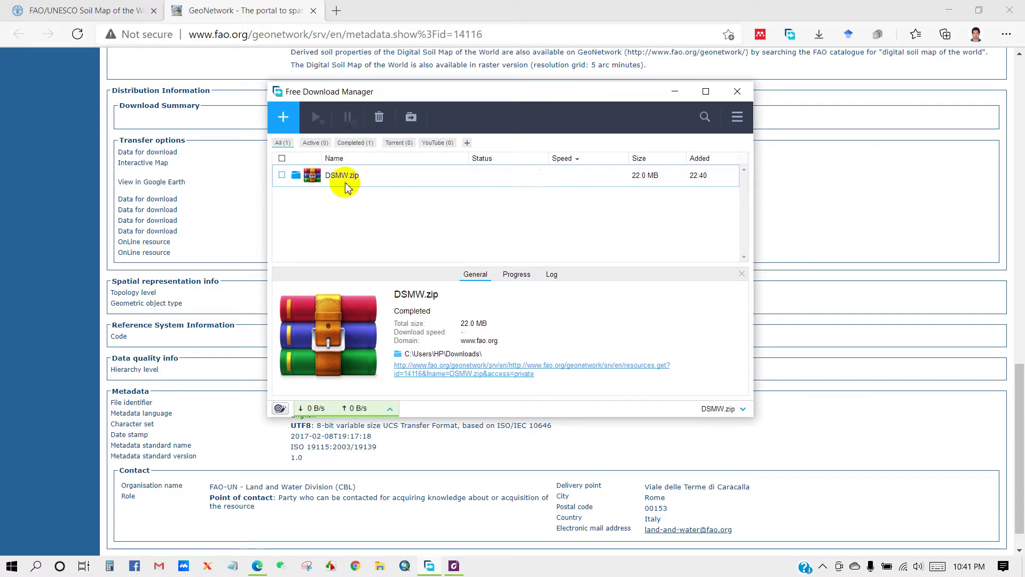
{"action": "left_click", "coordinate": [737, 91]}
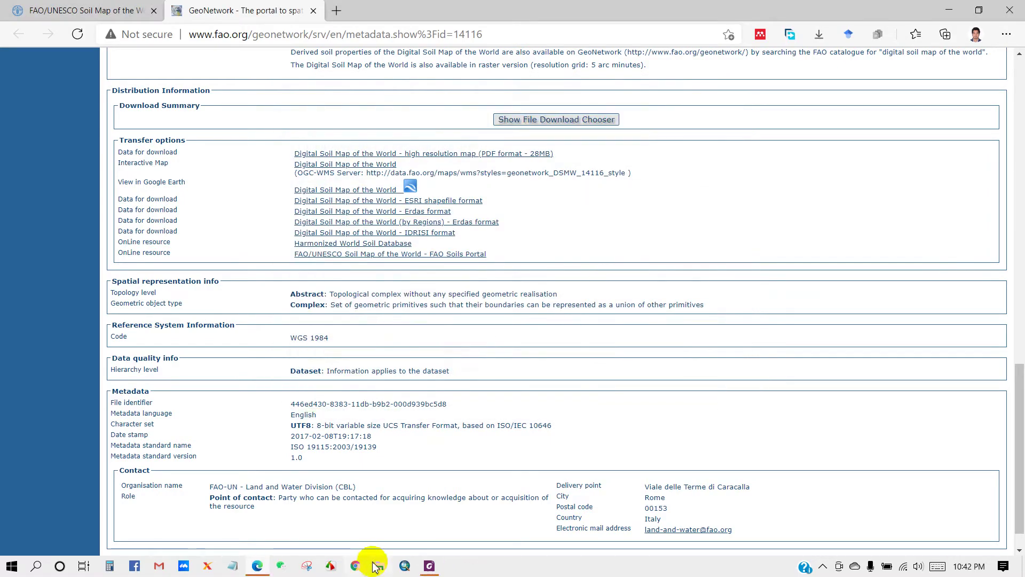
{"action": "left_click", "coordinate": [380, 566]}
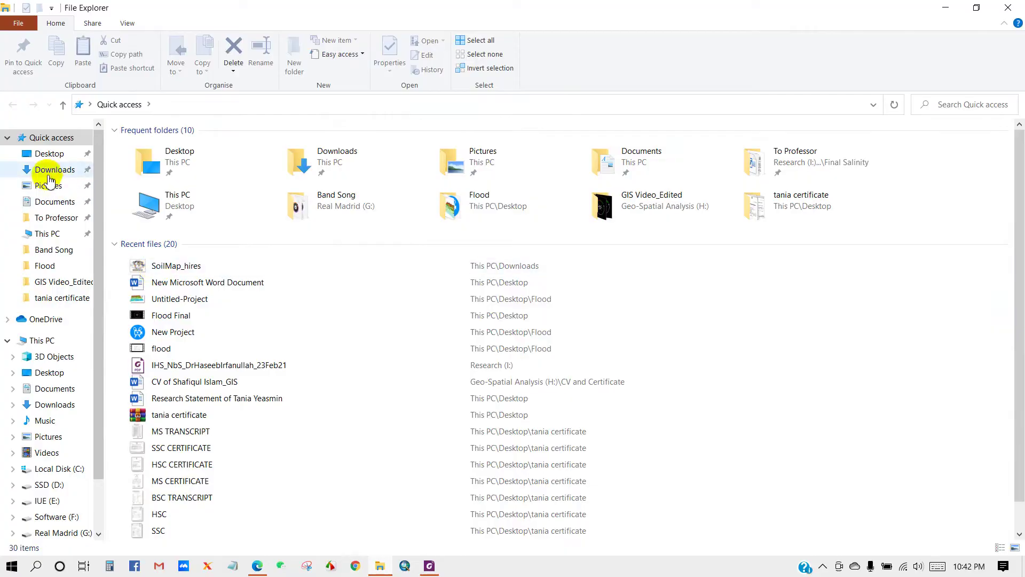
Move the DSMW archive from Downloads to the Desktop.
{"action": "left_click", "coordinate": [57, 171]}
{"action": "left_click", "coordinate": [140, 205]}
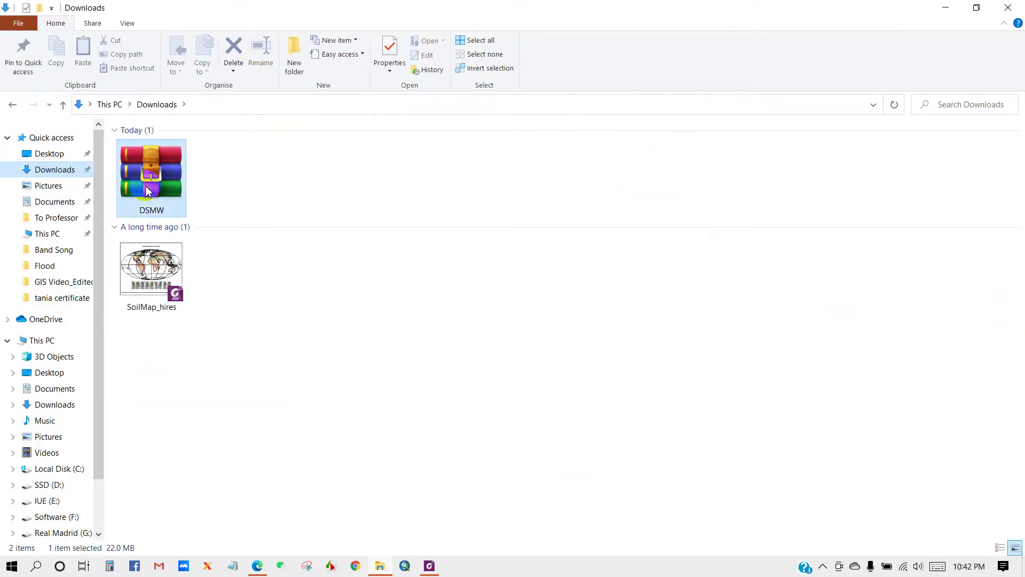
{"action": "right_click", "coordinate": [152, 188]}
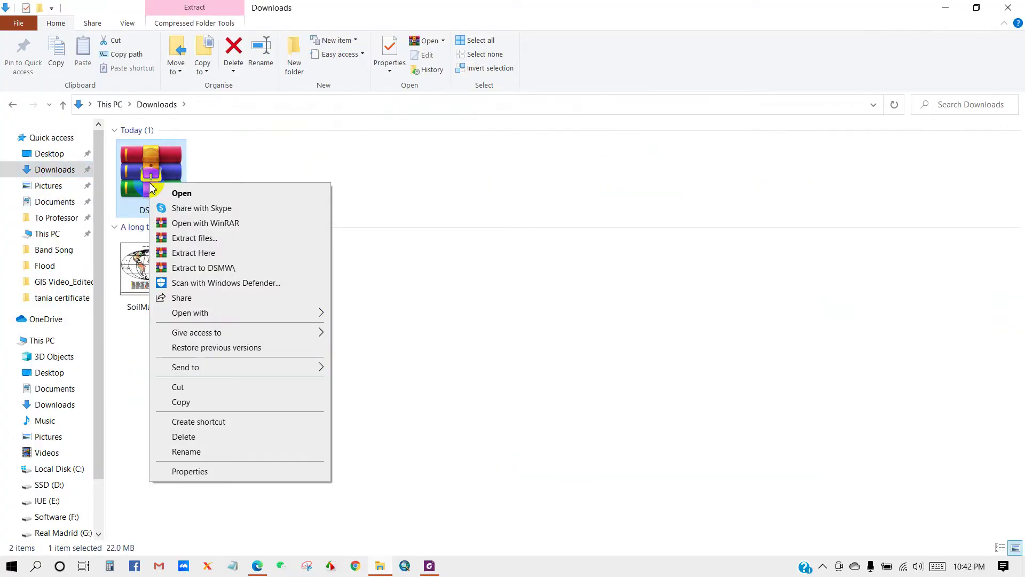
{"action": "left_click", "coordinate": [180, 388]}
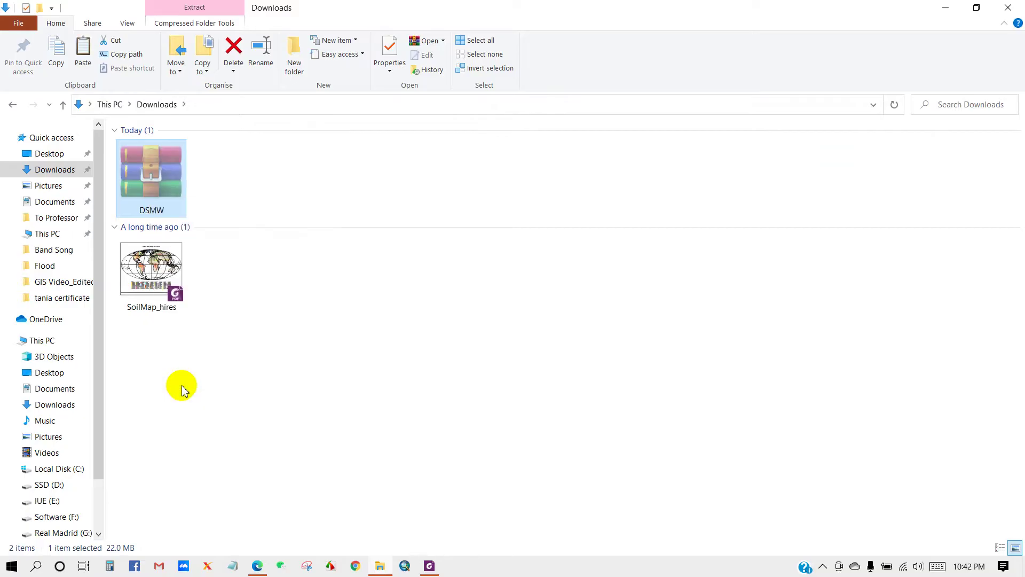
{"action": "left_click", "coordinate": [49, 158]}
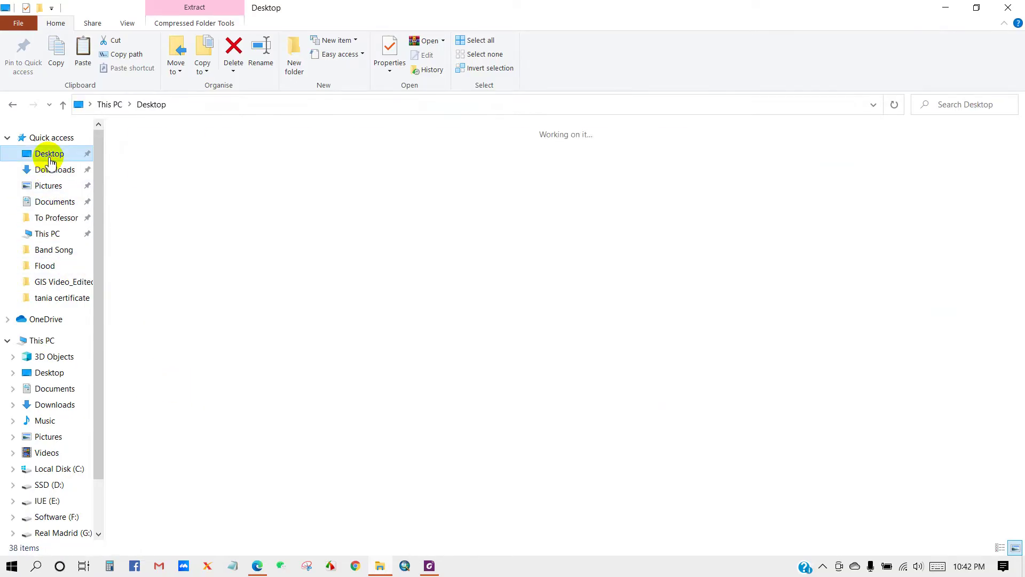
{"action": "right_click", "coordinate": [443, 499]}
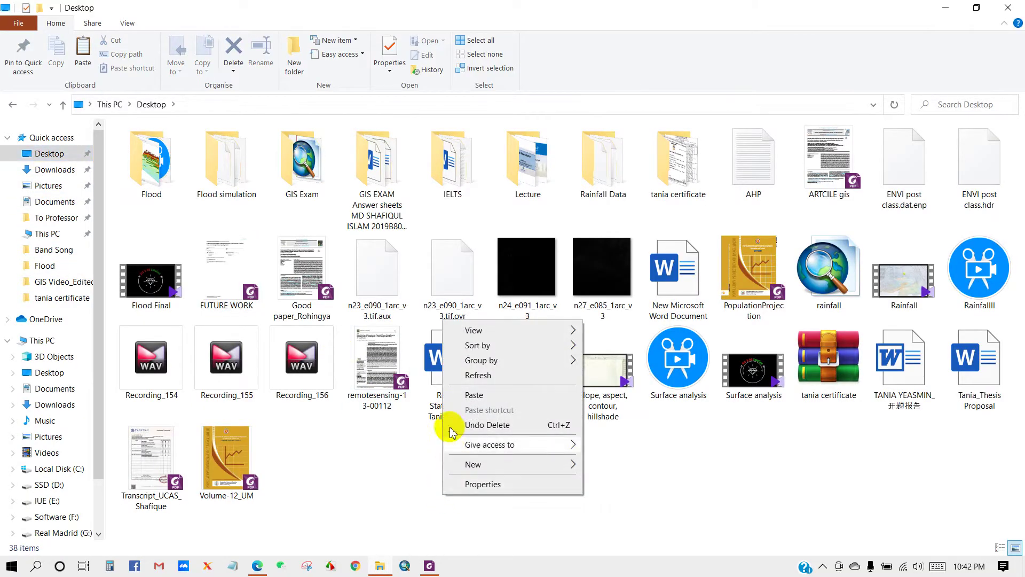
{"action": "left_click", "coordinate": [469, 393]}
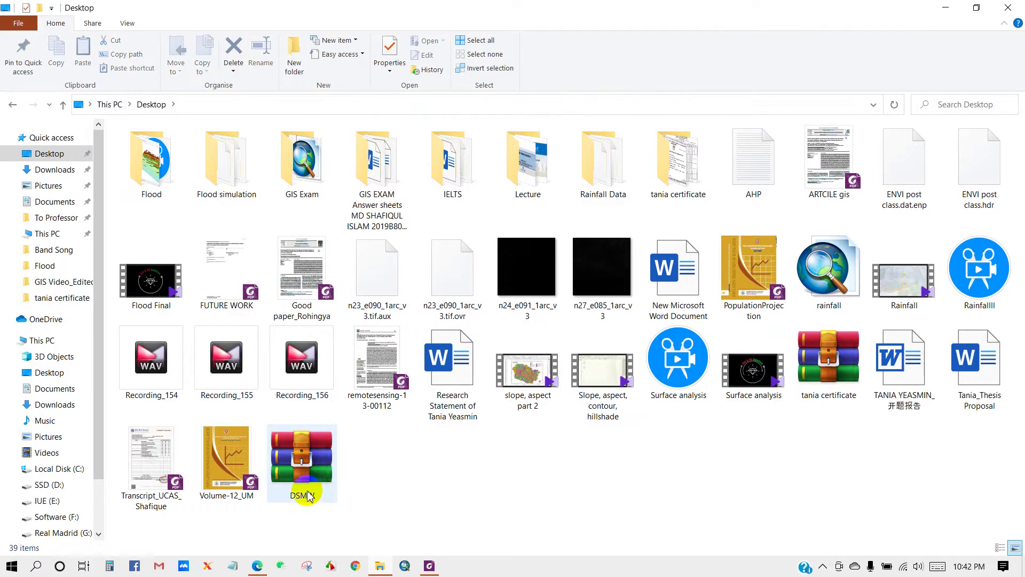
Extract the archive into a DSMW folder on the Desktop and open it.
{"action": "right_click", "coordinate": [291, 472]}
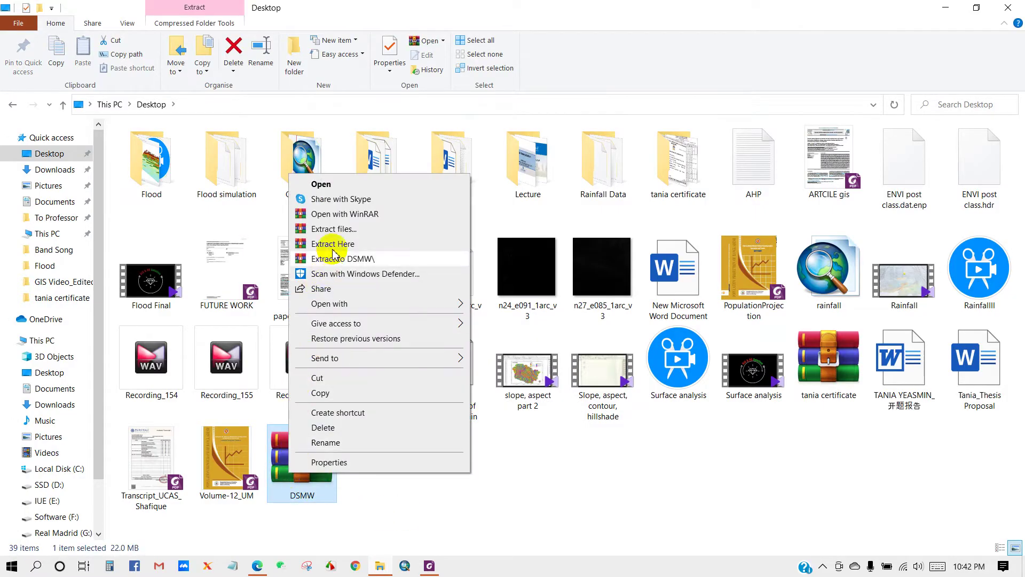
{"action": "left_click", "coordinate": [334, 229]}
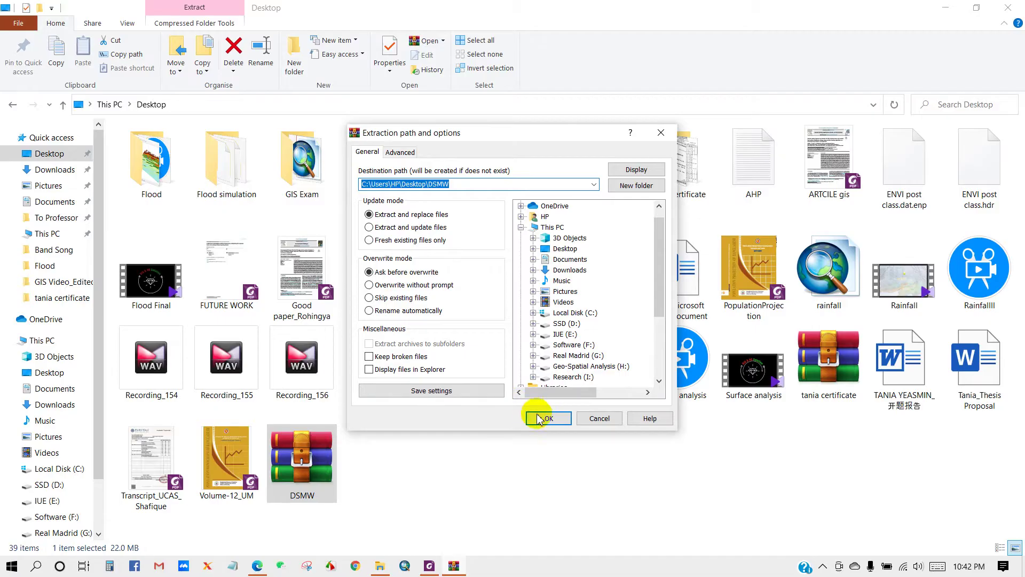
{"action": "left_click", "coordinate": [547, 419]}
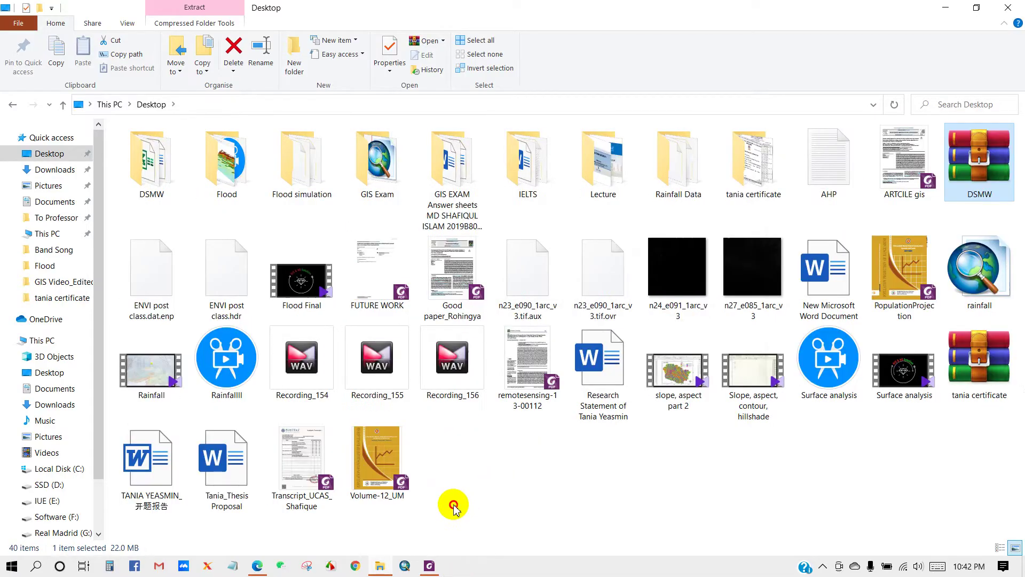
{"action": "double_click", "coordinate": [150, 157]}
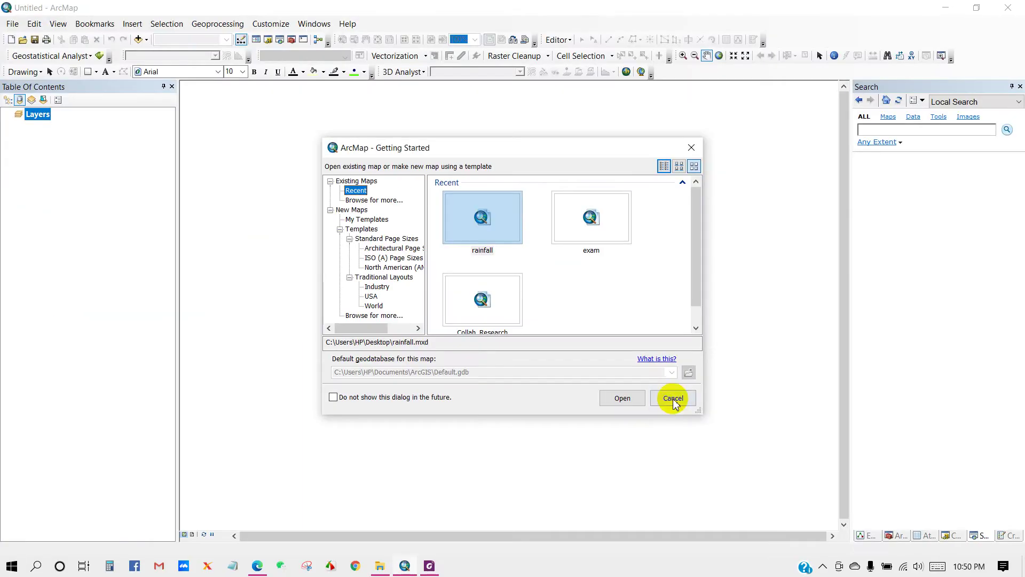
Start a blank map and add DSMW.shp from the Desktop DSMW folder.
{"action": "left_click", "coordinate": [671, 399]}
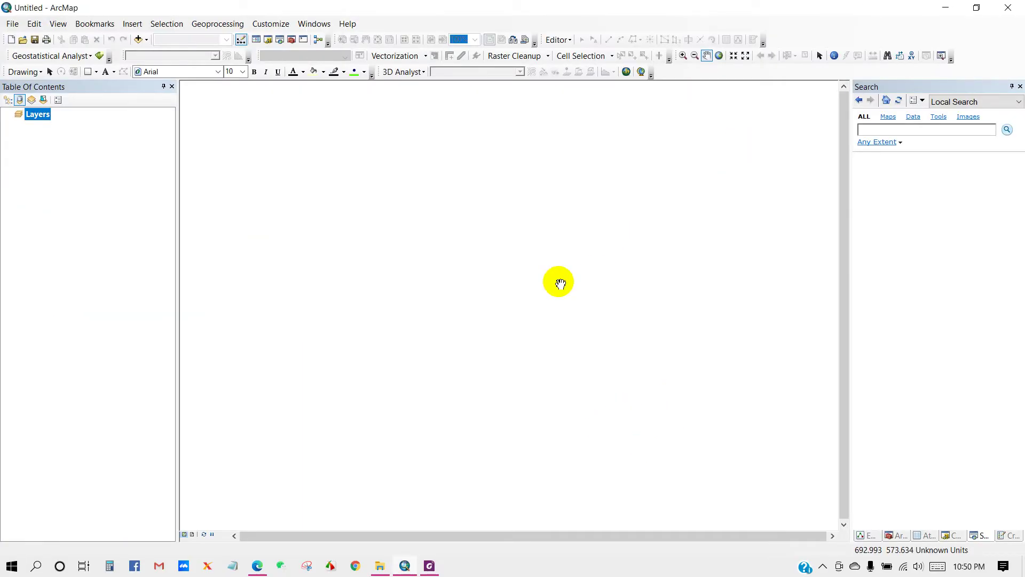
{"action": "left_click", "coordinate": [138, 40]}
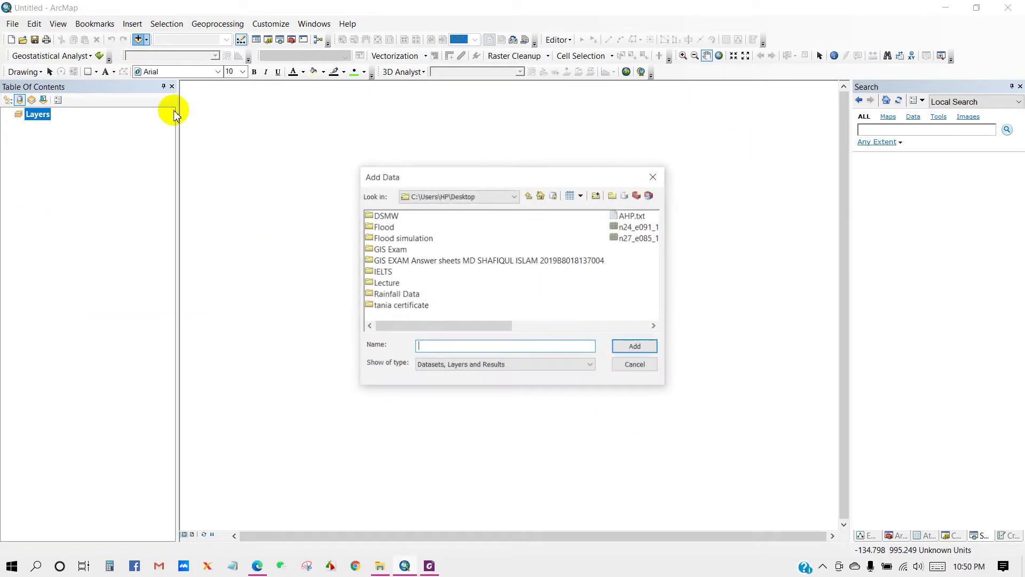
{"action": "left_click", "coordinate": [386, 216]}
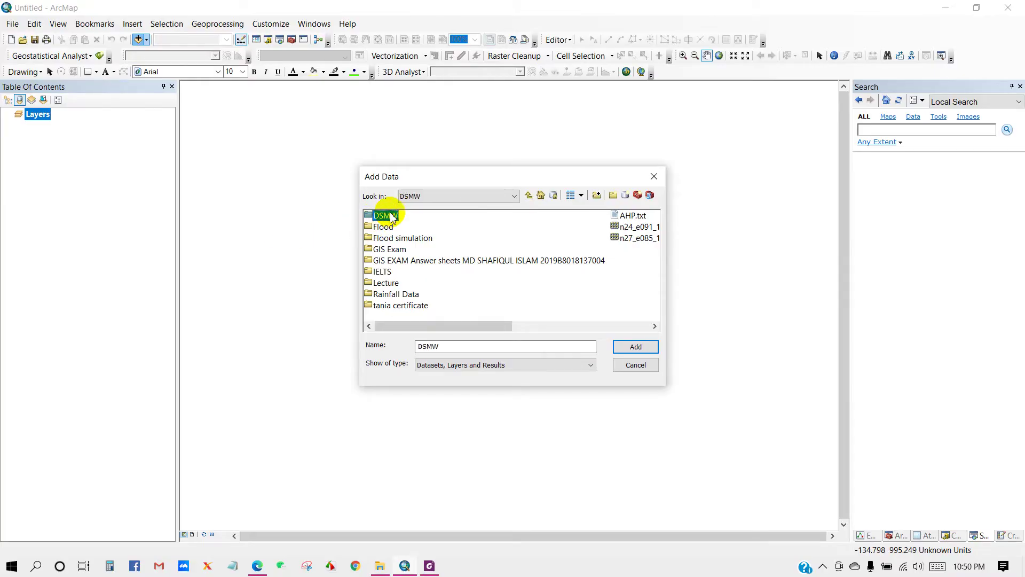
{"action": "double_click", "coordinate": [391, 216]}
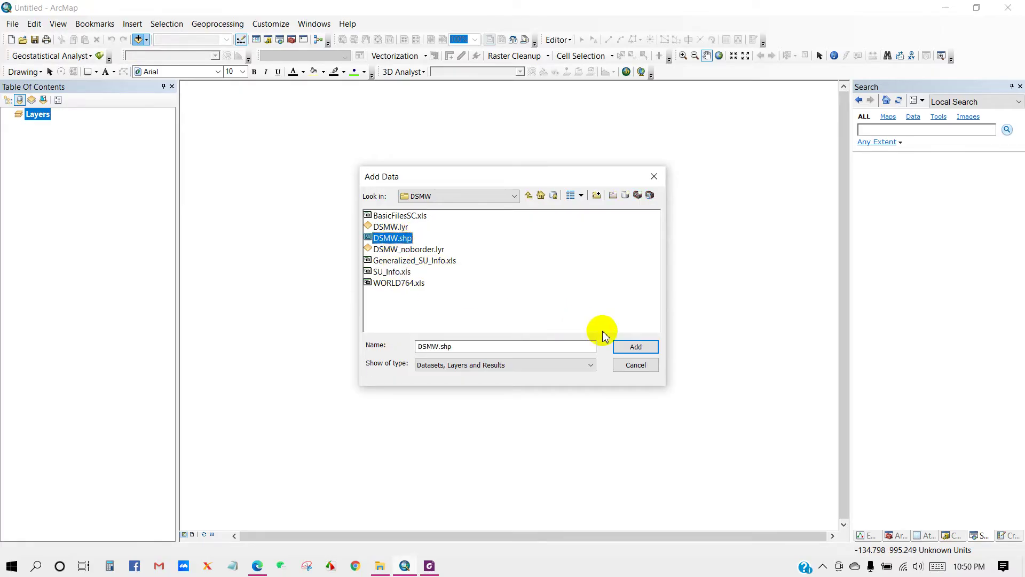
{"action": "left_click", "coordinate": [635, 347]}
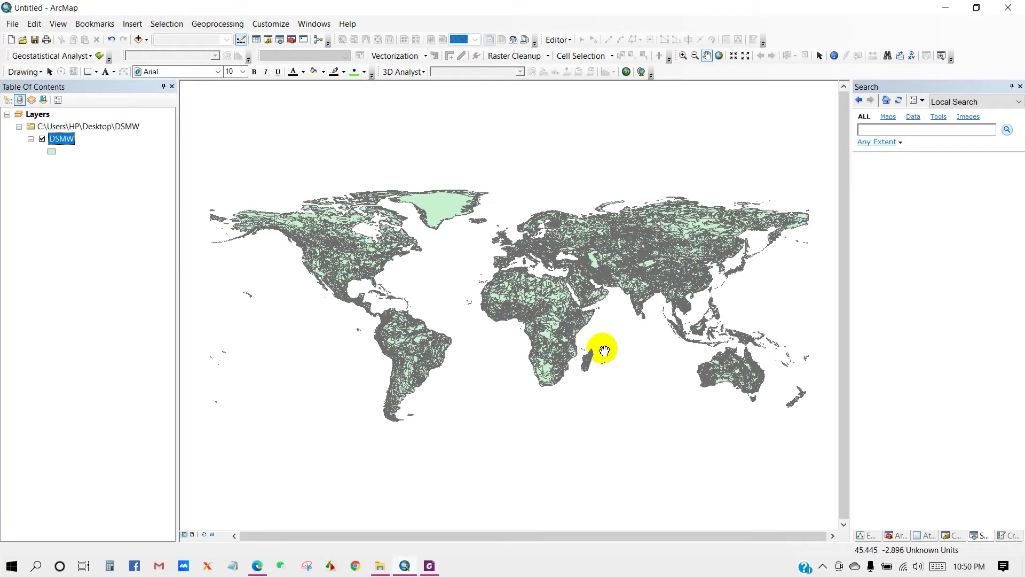
Zoom around the world soil map, then list the Table Of Contents by drawing order.
{"action": "scroll", "coordinate": [577, 312], "scroll_direction": "up", "scroll_amount": 2}
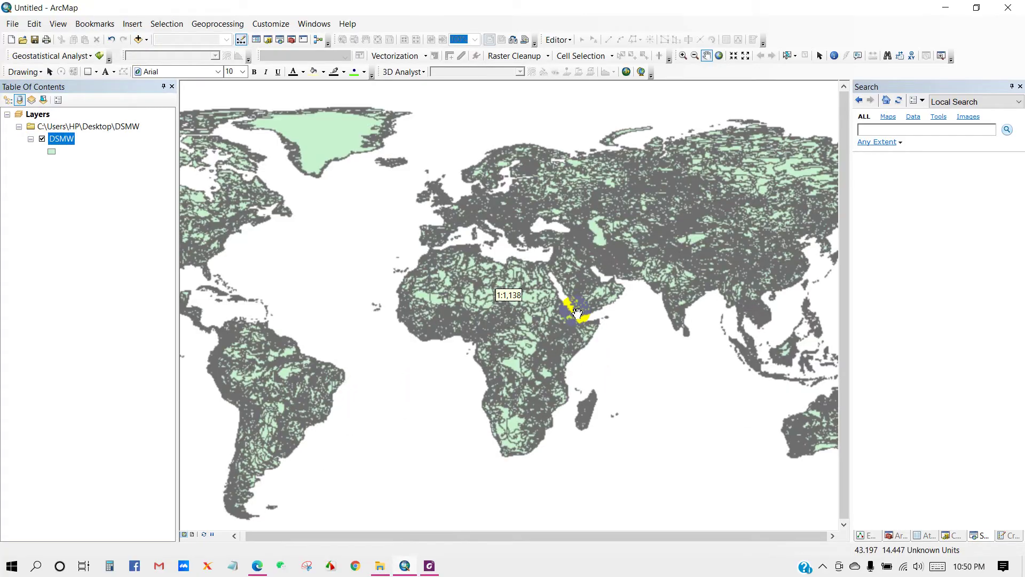
{"action": "scroll", "coordinate": [582, 309], "scroll_direction": "down", "scroll_amount": 1}
{"action": "scroll", "coordinate": [586, 306], "scroll_direction": "down", "scroll_amount": 2}
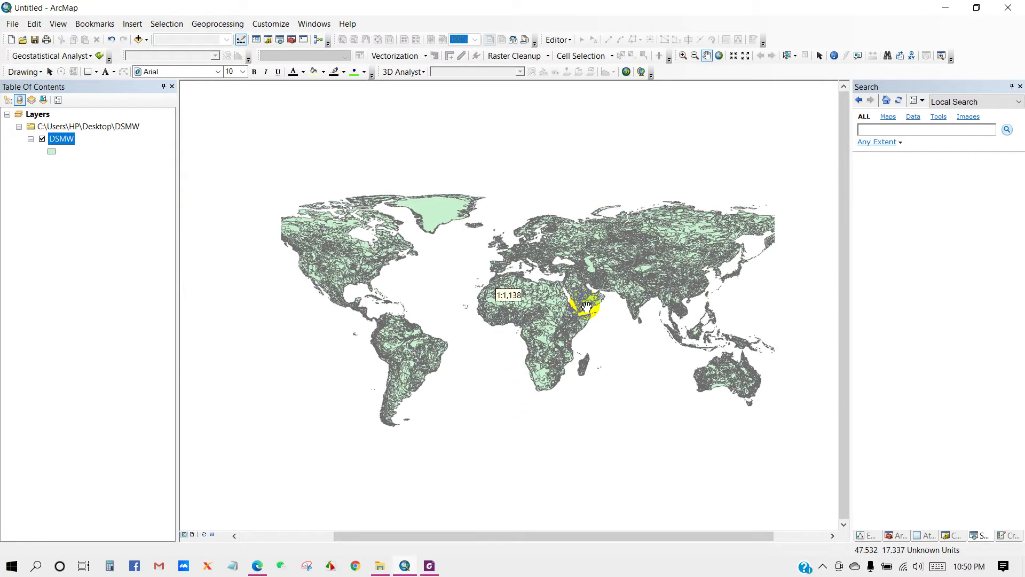
{"action": "scroll", "coordinate": [574, 244], "scroll_direction": "up", "scroll_amount": 1}
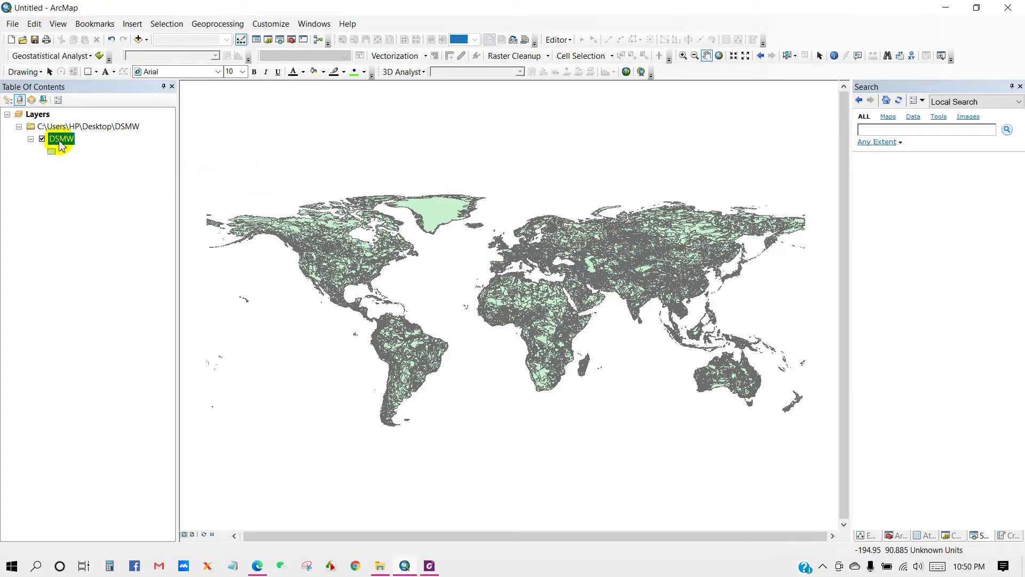
{"action": "left_click", "coordinate": [8, 102]}
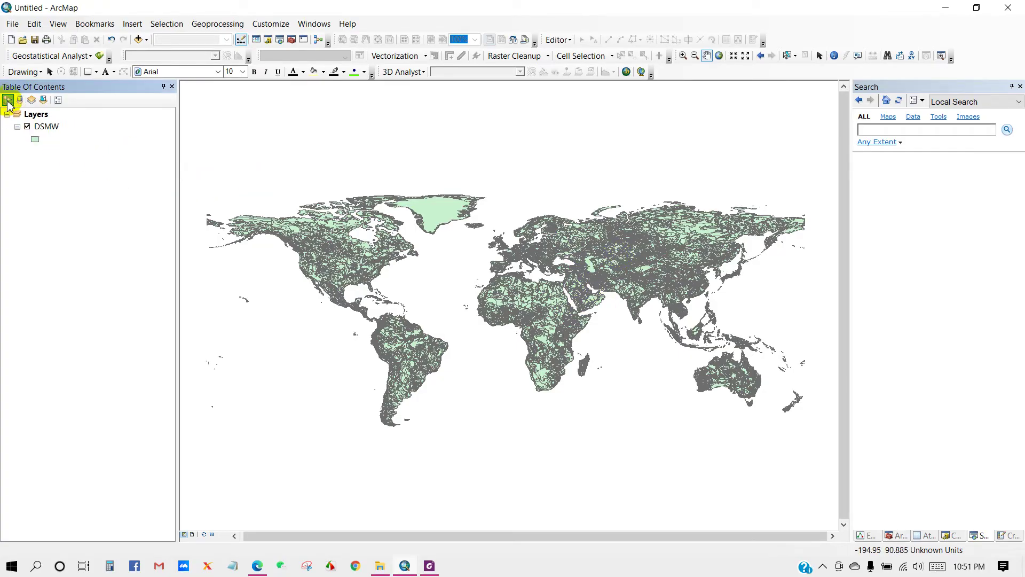
Set the DSMW layer's symbology to Categories > Unique values in Layer Properties.
{"action": "right_click", "coordinate": [47, 128]}
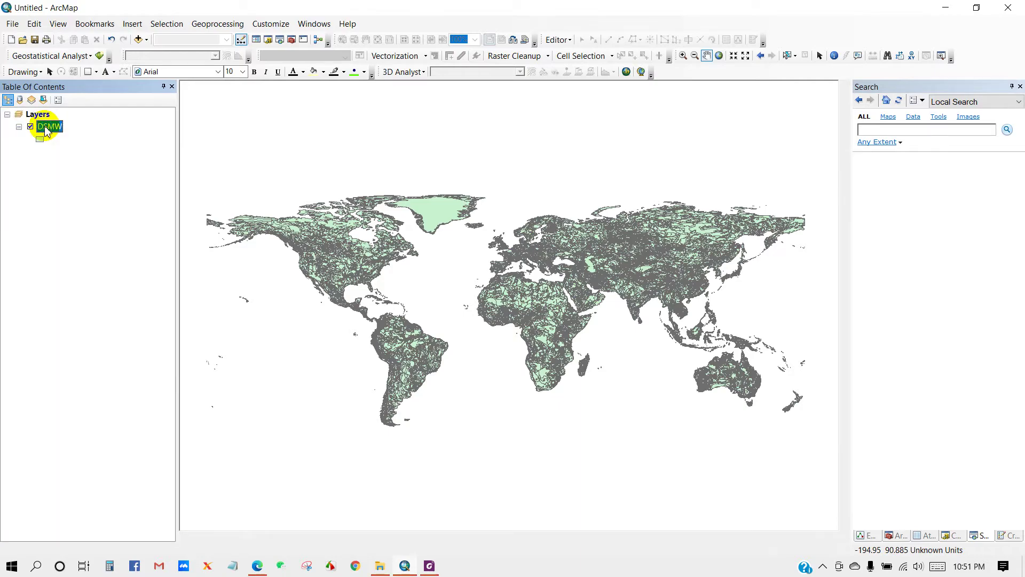
{"action": "left_click", "coordinate": [86, 386]}
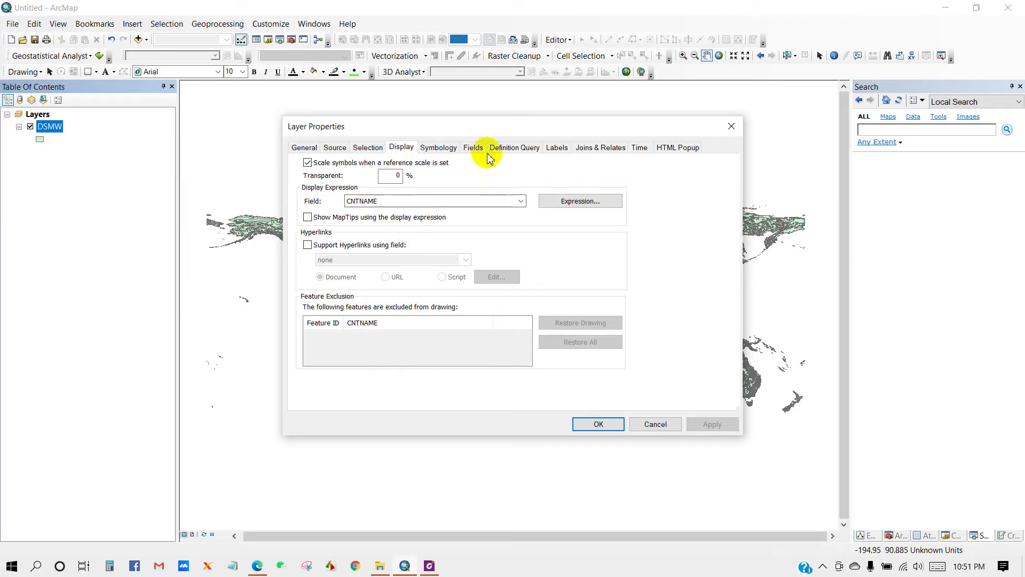
{"action": "left_click", "coordinate": [456, 152]}
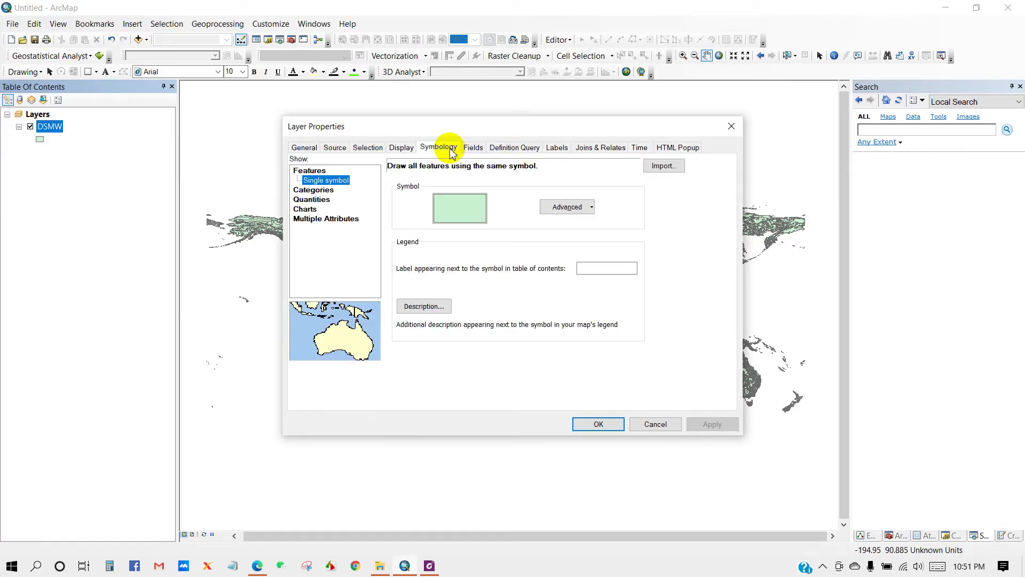
{"action": "left_click", "coordinate": [313, 189]}
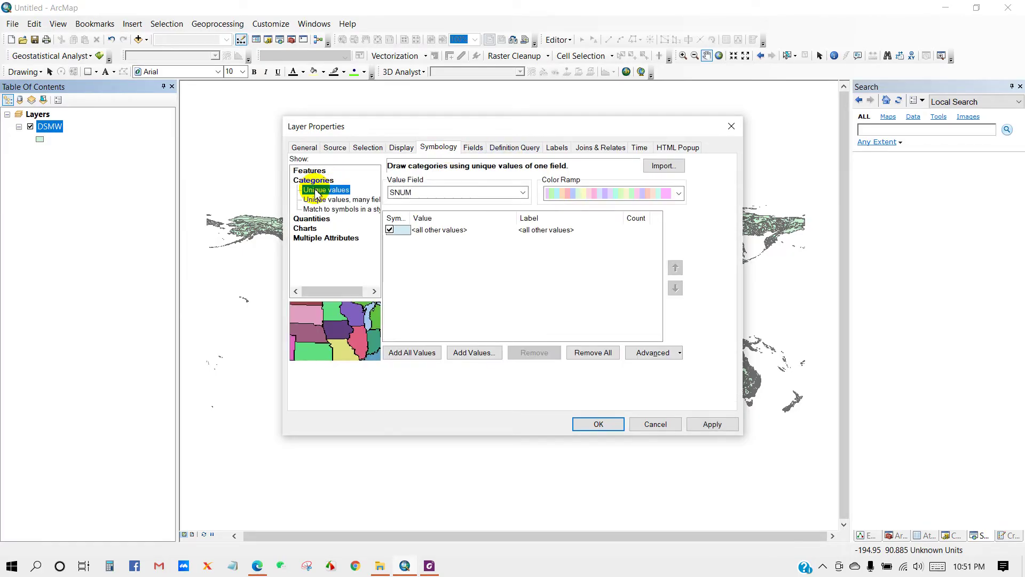
Categorize by DOMSOI, exclude <all other values>, and add all values (34112 features).
{"action": "left_click", "coordinate": [421, 193]}
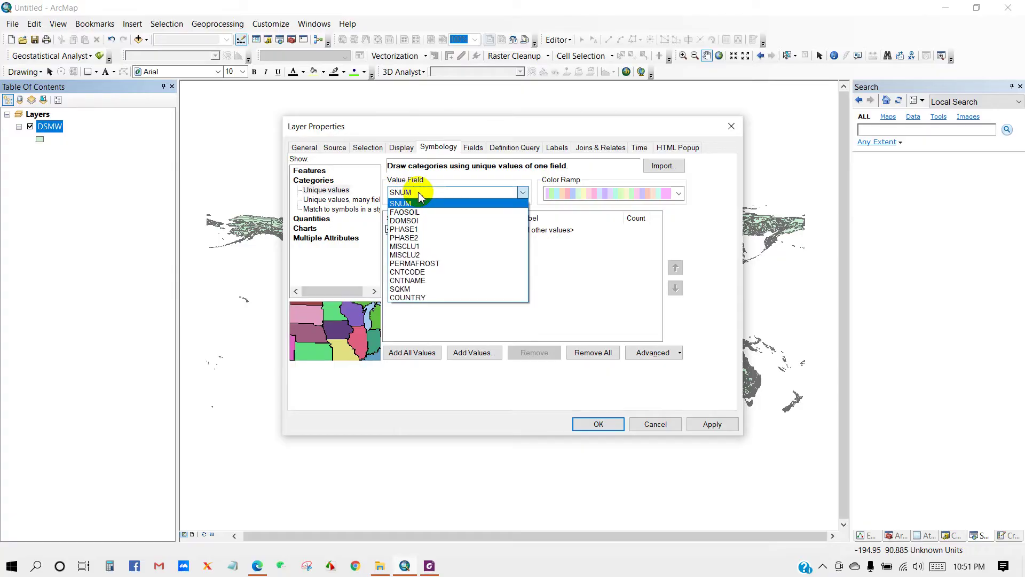
{"action": "left_click", "coordinate": [407, 221]}
{"action": "left_click", "coordinate": [389, 229]}
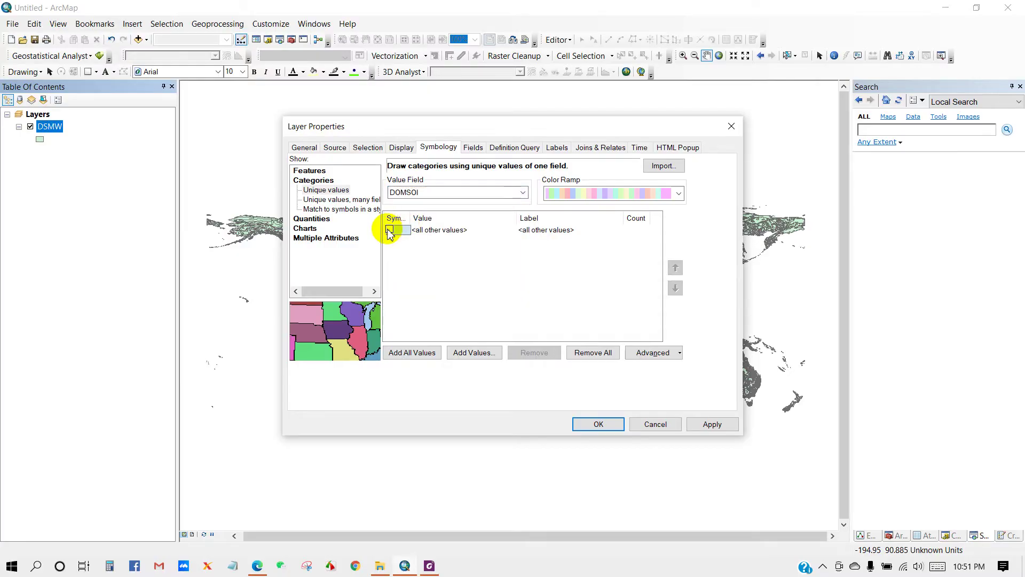
{"action": "left_click", "coordinate": [422, 353]}
{"action": "scroll", "coordinate": [431, 291], "scroll_direction": "down", "scroll_amount": 10}
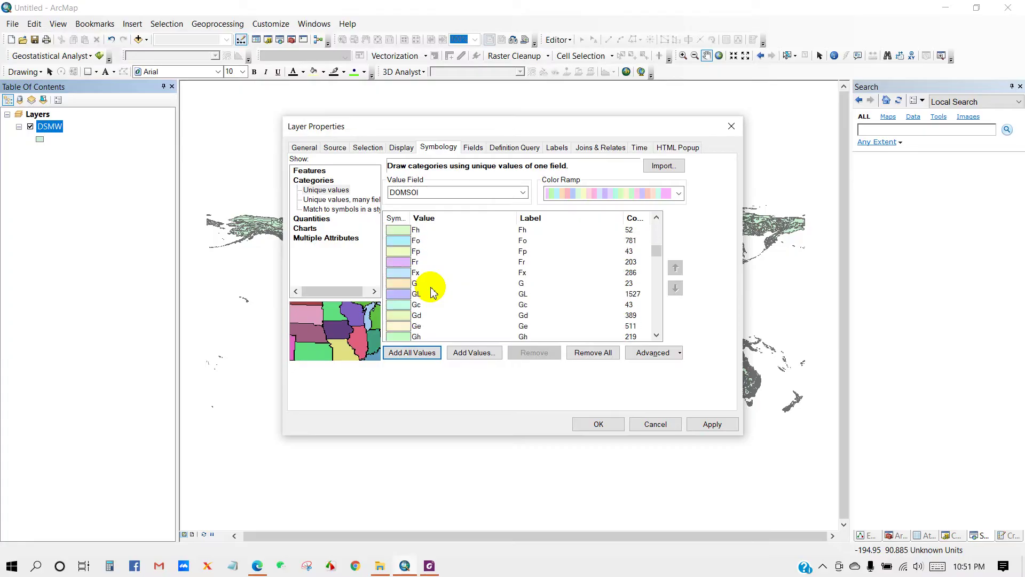
{"action": "scroll", "coordinate": [431, 291], "scroll_direction": "down", "scroll_amount": 15}
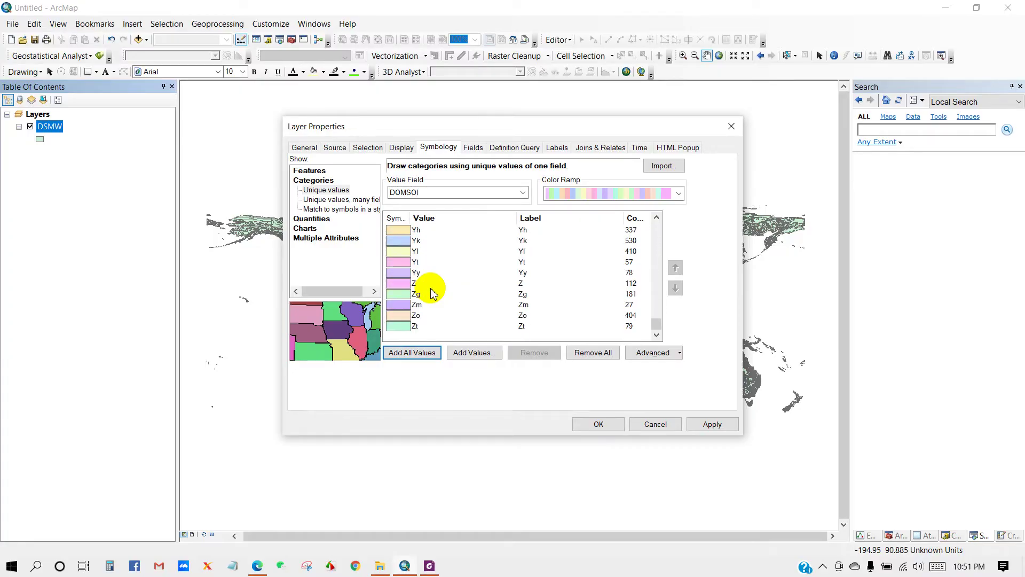
{"action": "left_click_drag", "start_coordinate": [657, 324], "coordinate": [661, 222]}
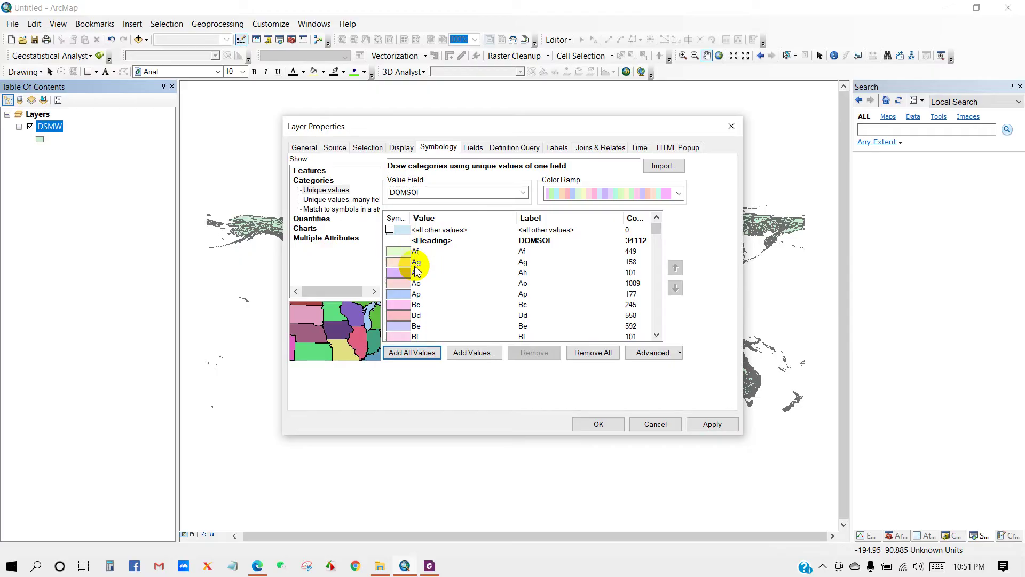
{"action": "left_click", "coordinate": [430, 565]}
{"action": "scroll", "coordinate": [476, 409], "scroll_direction": "down", "scroll_amount": 10}
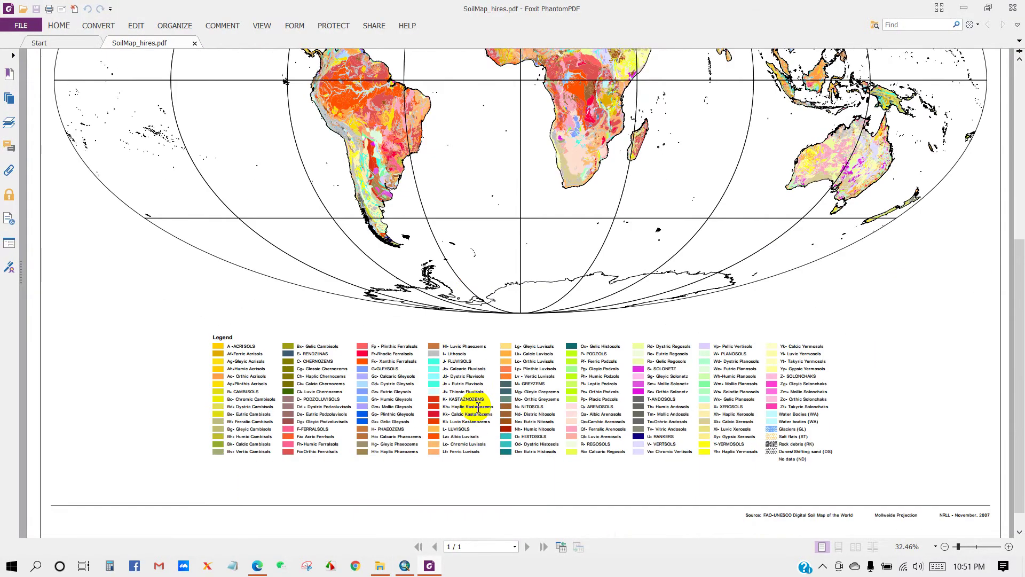
{"action": "scroll", "coordinate": [258, 394], "scroll_direction": "up", "scroll_amount": 2}
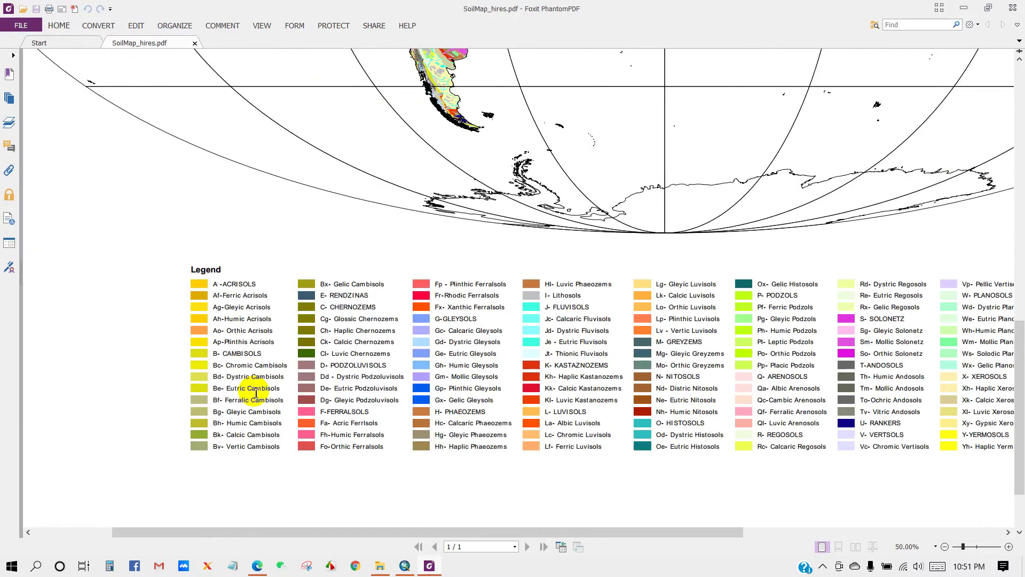
{"action": "scroll", "coordinate": [256, 393], "scroll_direction": "up", "scroll_amount": 3}
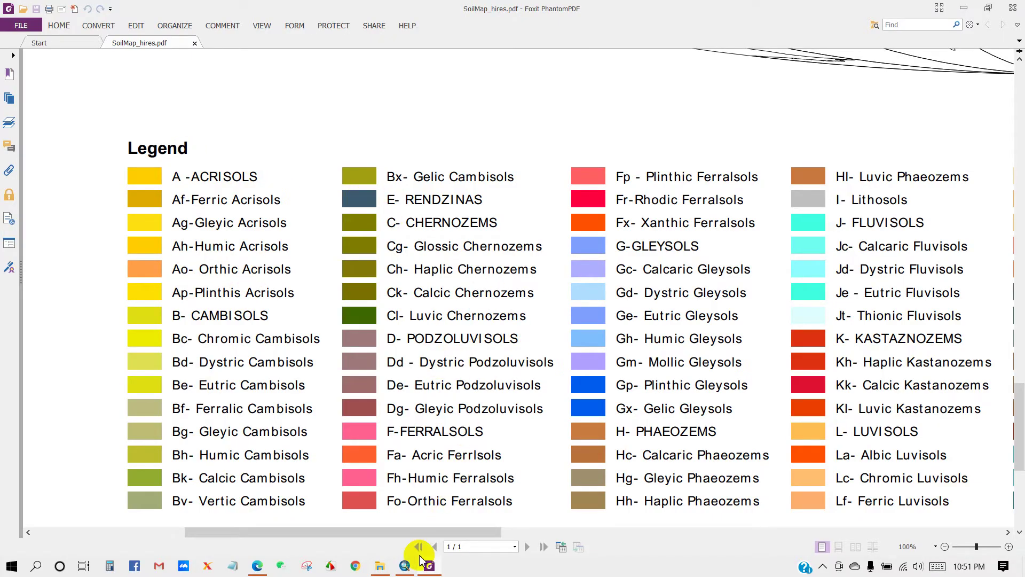
{"action": "left_click", "coordinate": [405, 567]}
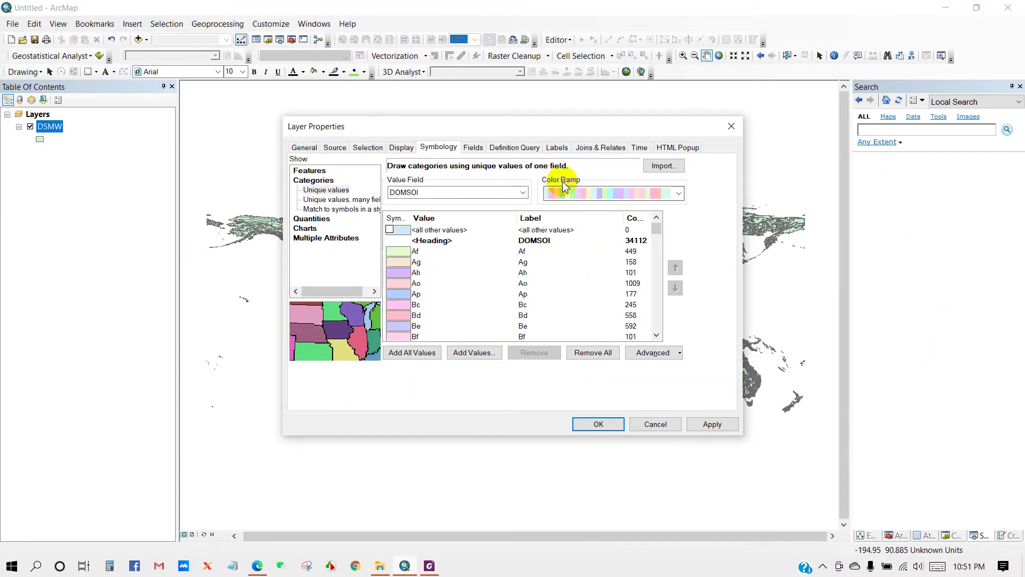
Apply a bright multicolour color ramp to the DOMSOI soil categories and confirm.
{"action": "left_click", "coordinate": [679, 194]}
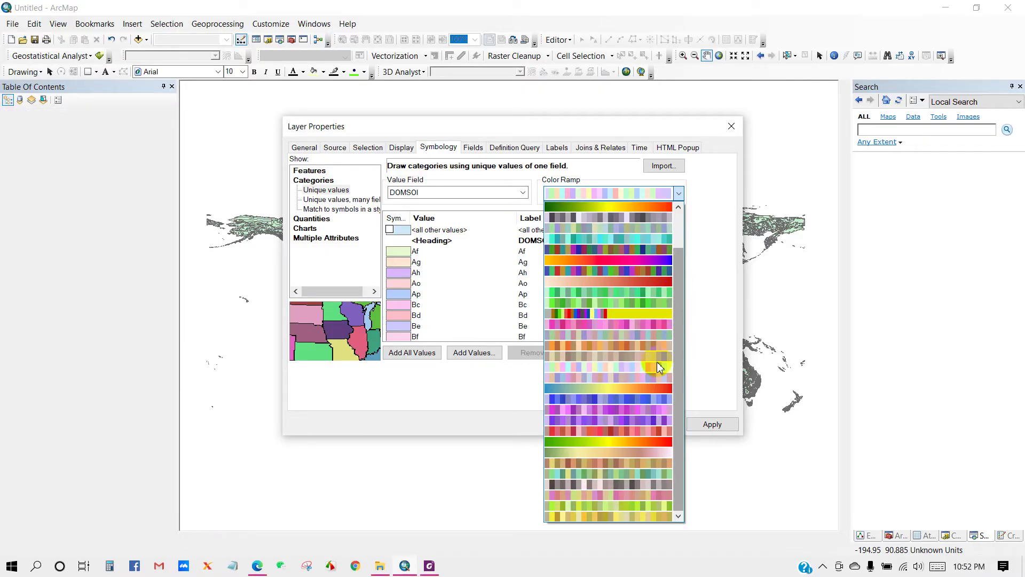
{"action": "scroll", "coordinate": [629, 361], "scroll_direction": "up", "scroll_amount": 2}
{"action": "scroll", "coordinate": [629, 365], "scroll_direction": "down", "scroll_amount": 2}
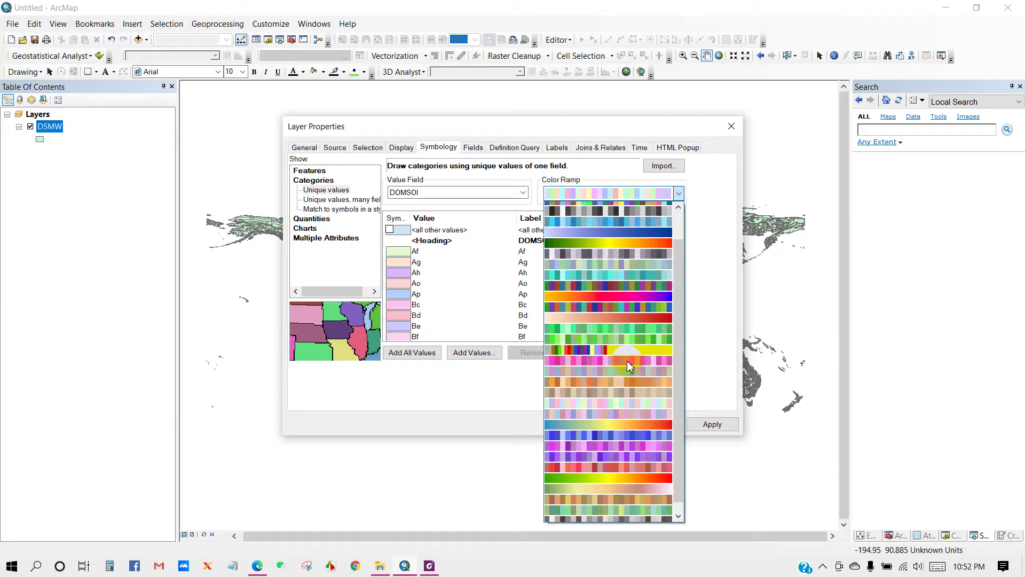
{"action": "scroll", "coordinate": [628, 365], "scroll_direction": "up", "scroll_amount": 2}
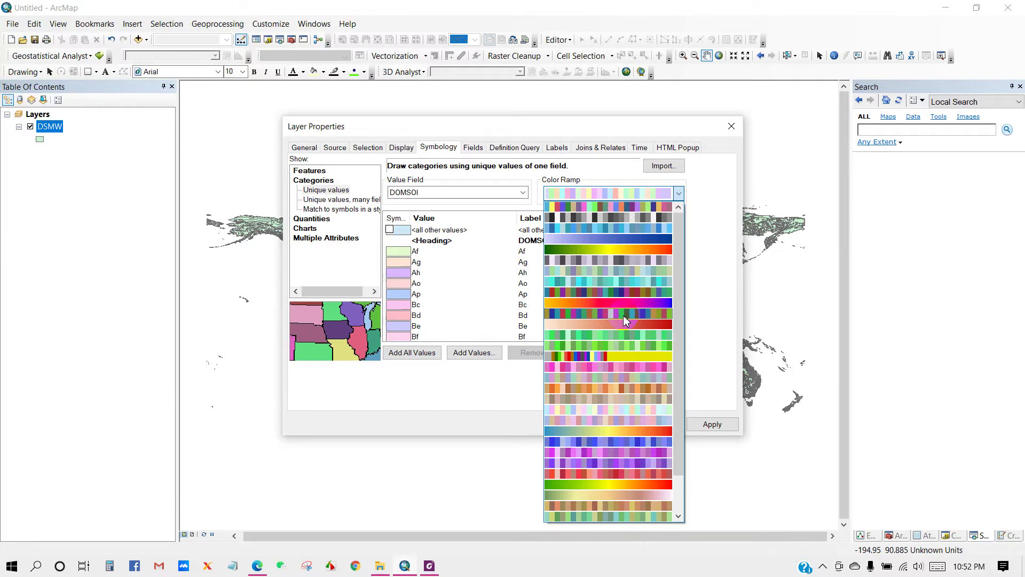
{"action": "left_click", "coordinate": [623, 315]}
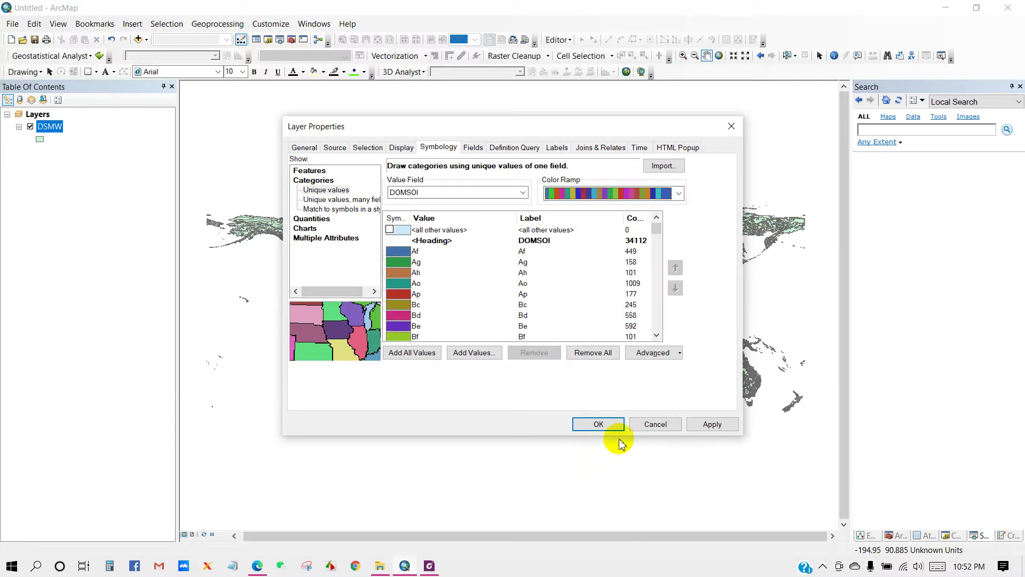
{"action": "left_click", "coordinate": [599, 424]}
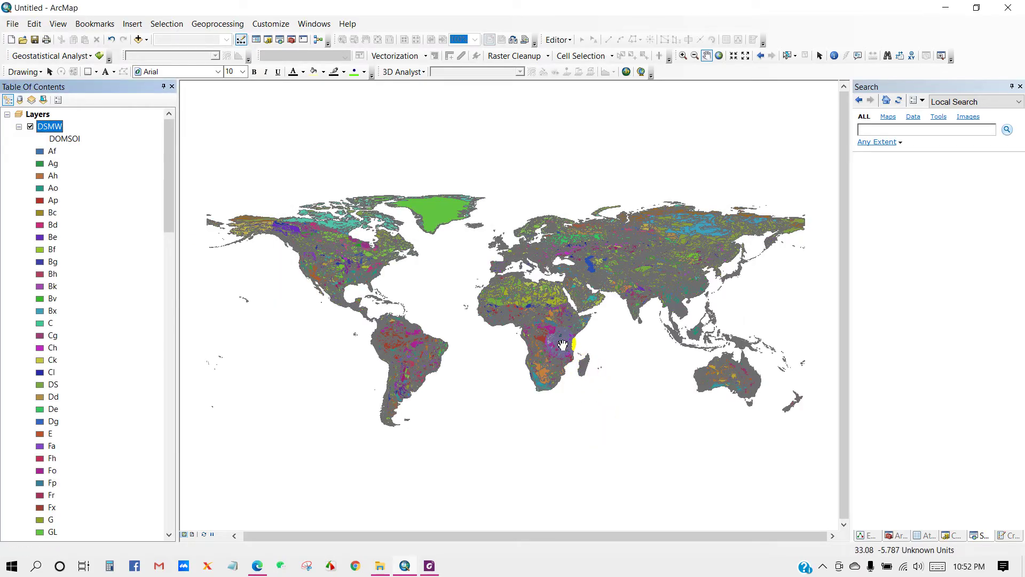
Zoom in slightly on the world soil map, pan it back to centre, and select the DSMW layer.
{"action": "scroll", "coordinate": [563, 345], "scroll_direction": "up", "scroll_amount": 2}
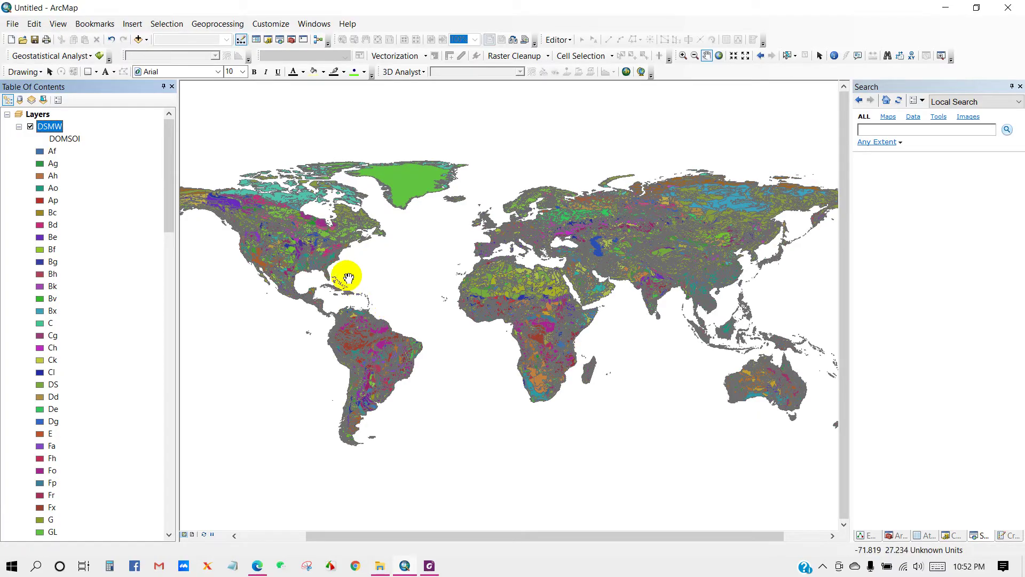
{"action": "left_click_drag", "start_coordinate": [343, 275], "coordinate": [383, 313]}
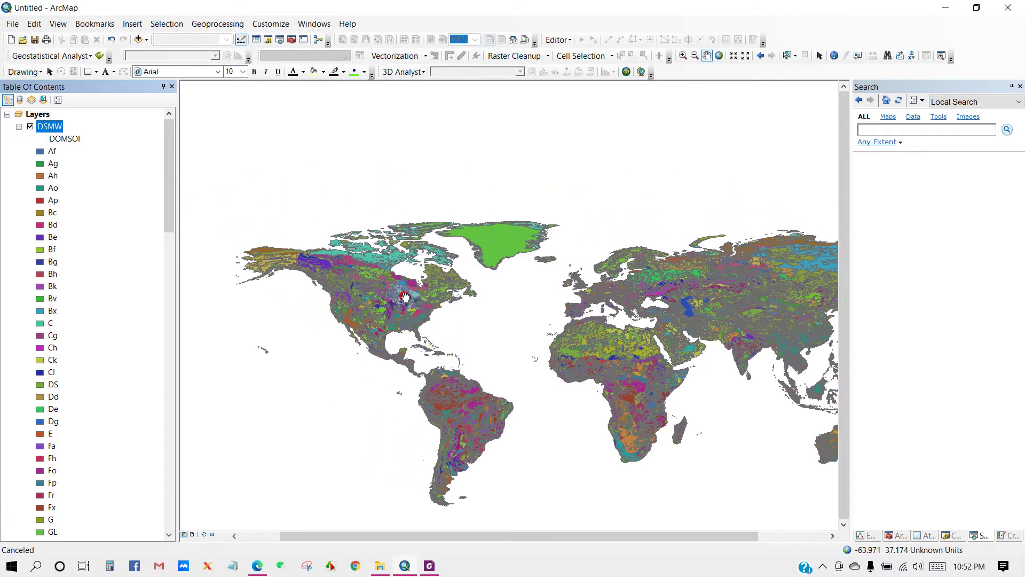
{"action": "mouse_move", "coordinate": [502, 313]}
{"action": "left_mouse_down"}
{"action": "mouse_move", "coordinate": [446, 283]}
{"action": "mouse_move", "coordinate": [534, 307]}
{"action": "mouse_move", "coordinate": [598, 313]}
{"action": "mouse_move", "coordinate": [613, 303]}
{"action": "left_mouse_up"}
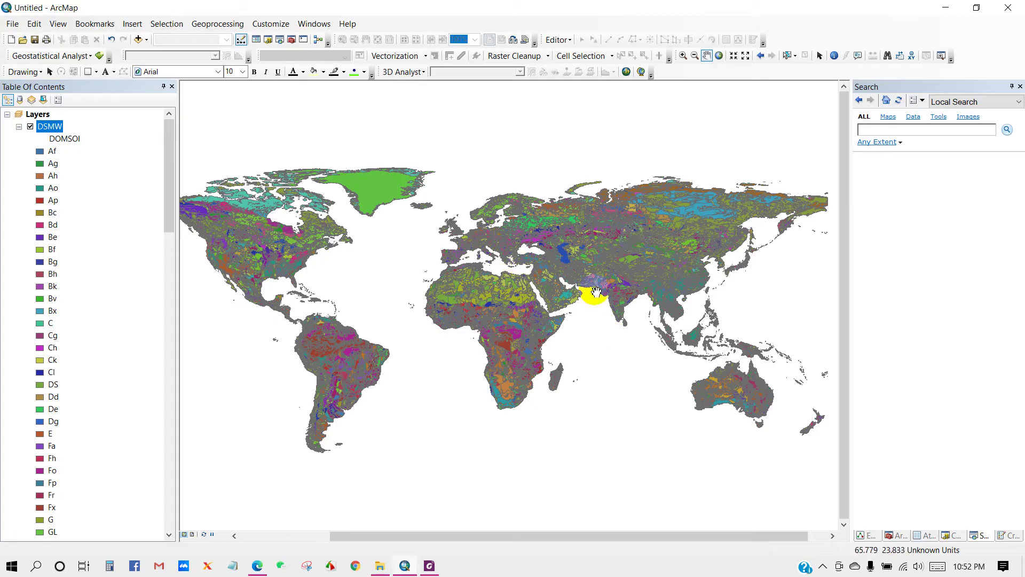
{"action": "left_click", "coordinate": [57, 127]}
Open the DSMW attribute table and widen it to reveal more columns.
{"action": "right_click", "coordinate": [41, 130]}
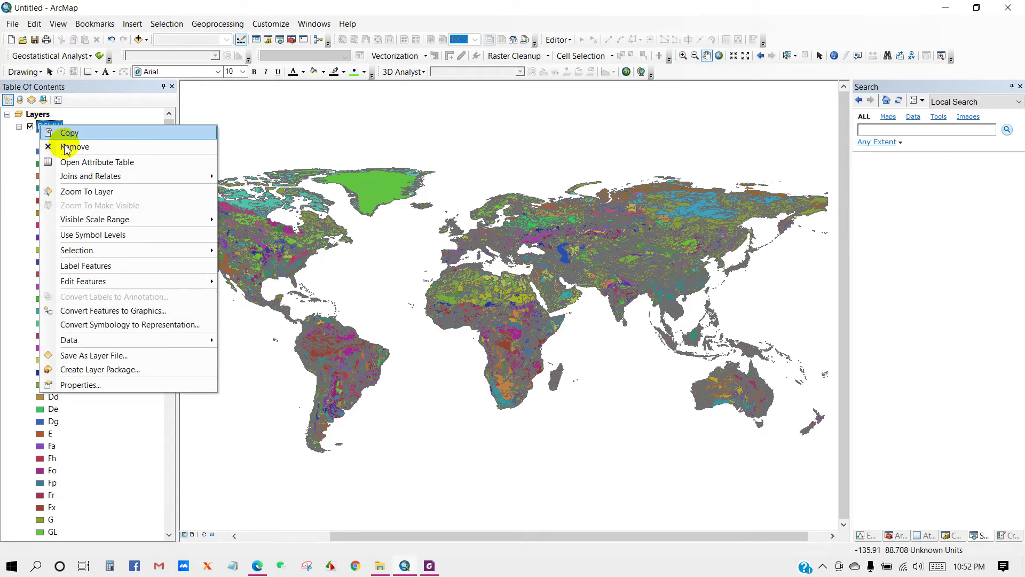
{"action": "left_click", "coordinate": [65, 162]}
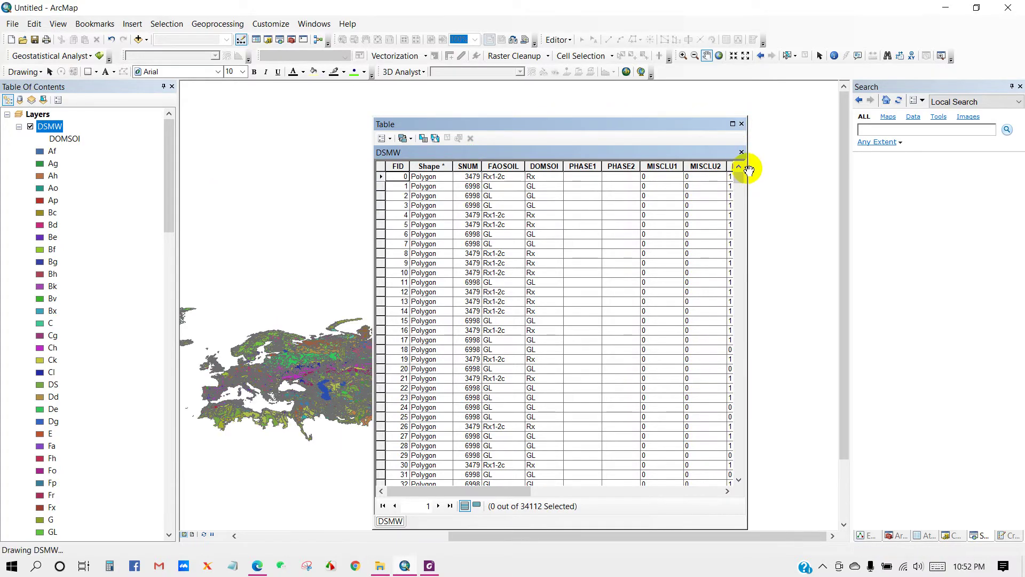
{"action": "left_click_drag", "start_coordinate": [750, 170], "coordinate": [999, 168]}
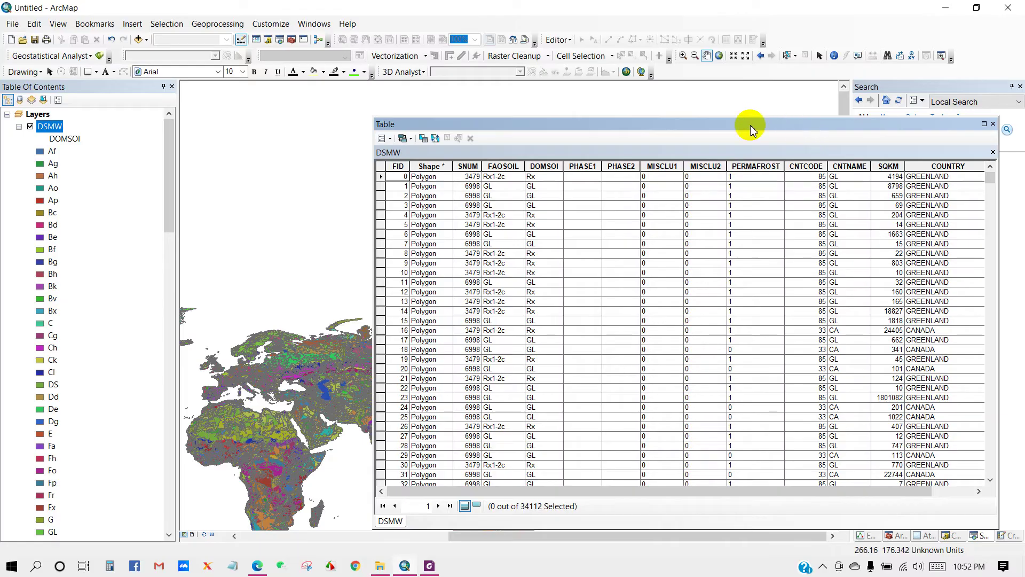
{"action": "left_click_drag", "start_coordinate": [751, 126], "coordinate": [657, 93]}
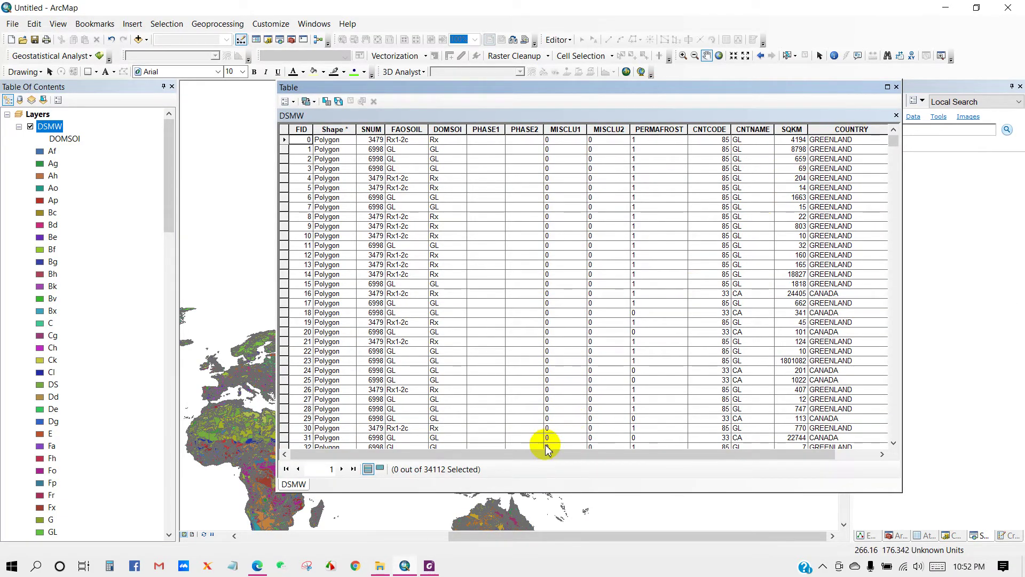
{"action": "left_click_drag", "start_coordinate": [543, 455], "coordinate": [585, 456]}
{"action": "scroll", "coordinate": [822, 334], "scroll_direction": "down", "scroll_amount": 10}
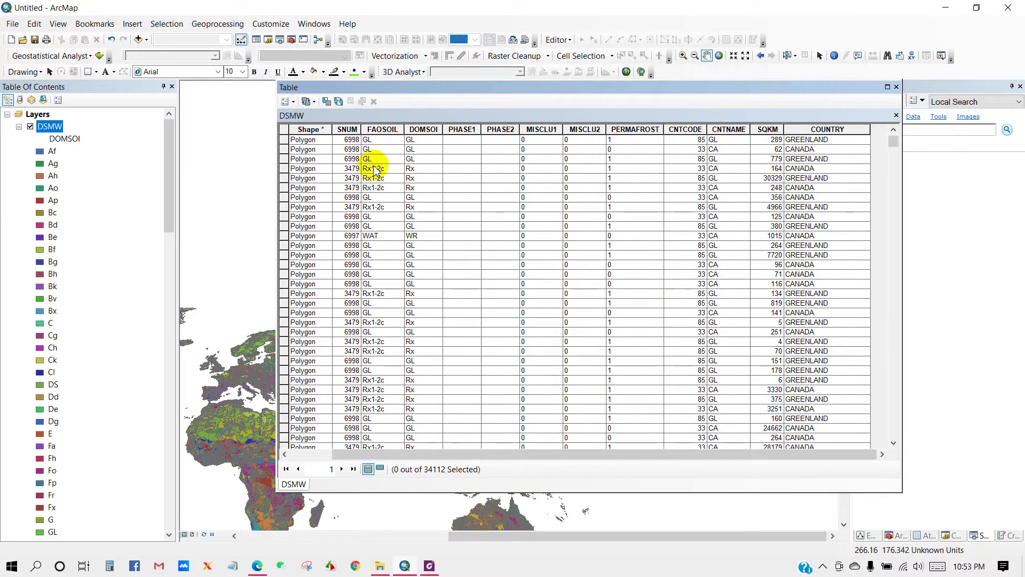
Check the DOMSOI and COUNTRY columns, then close and reopen the DSMW attribute table.
{"action": "left_click", "coordinate": [425, 128]}
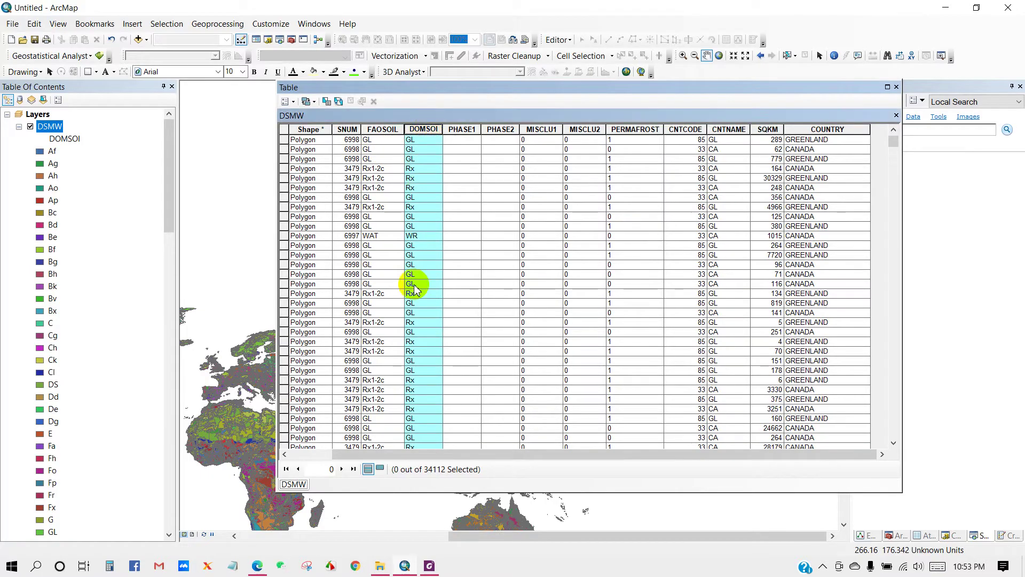
{"action": "left_click", "coordinate": [827, 129]}
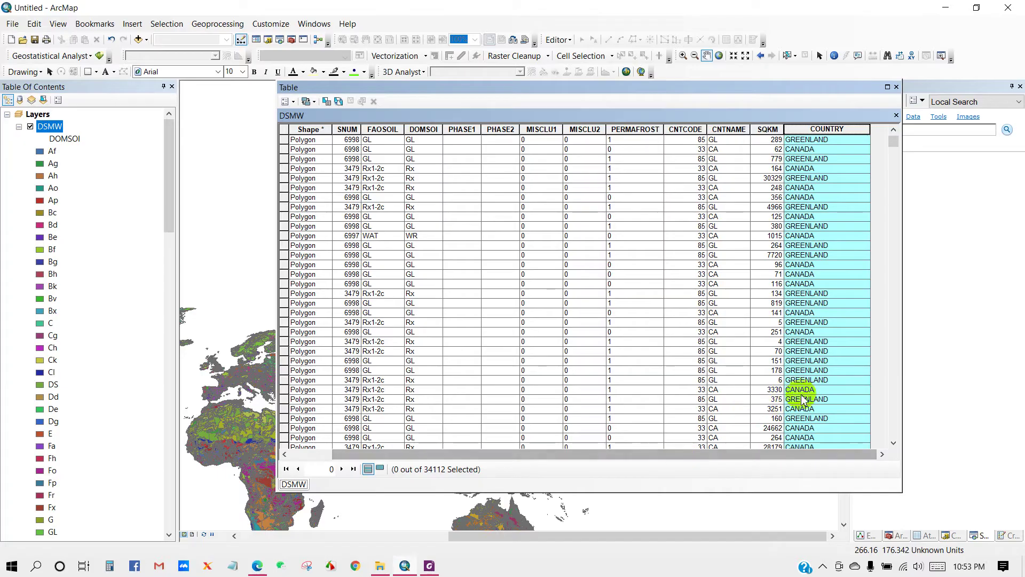
{"action": "left_click", "coordinate": [896, 87]}
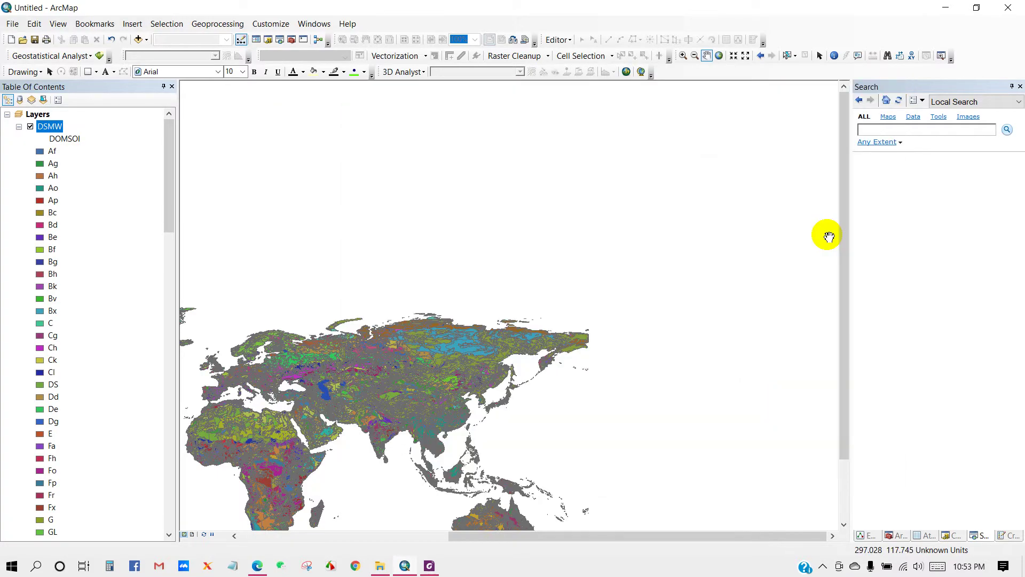
{"action": "right_click", "coordinate": [54, 127]}
{"action": "left_click", "coordinate": [82, 166]}
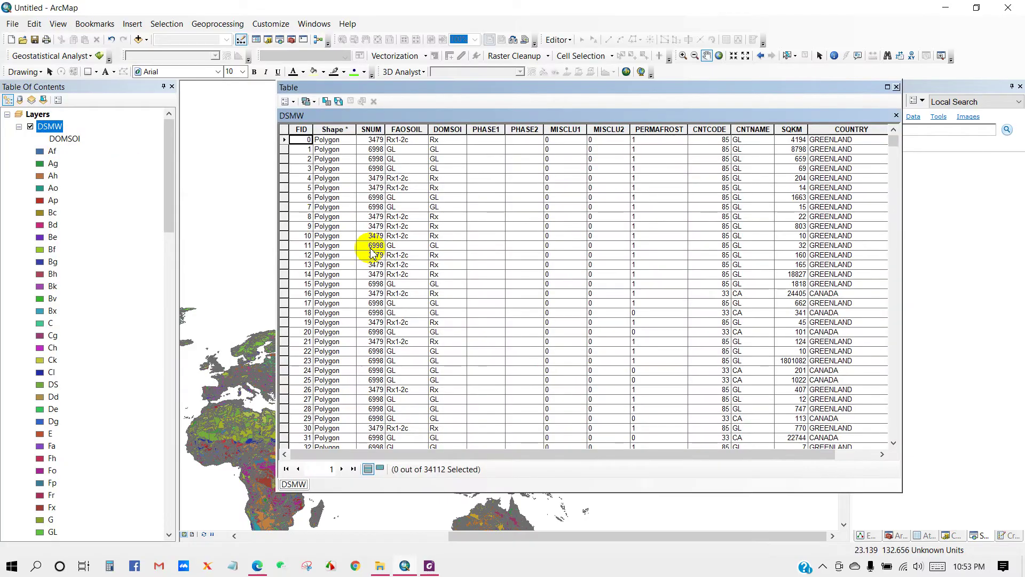
Sort the table by COUNTRY, select the 65 BANGLADESH records, and close the table.
{"action": "double_click", "coordinate": [822, 129]}
{"action": "scroll", "coordinate": [825, 297], "scroll_direction": "down", "scroll_amount": 10}
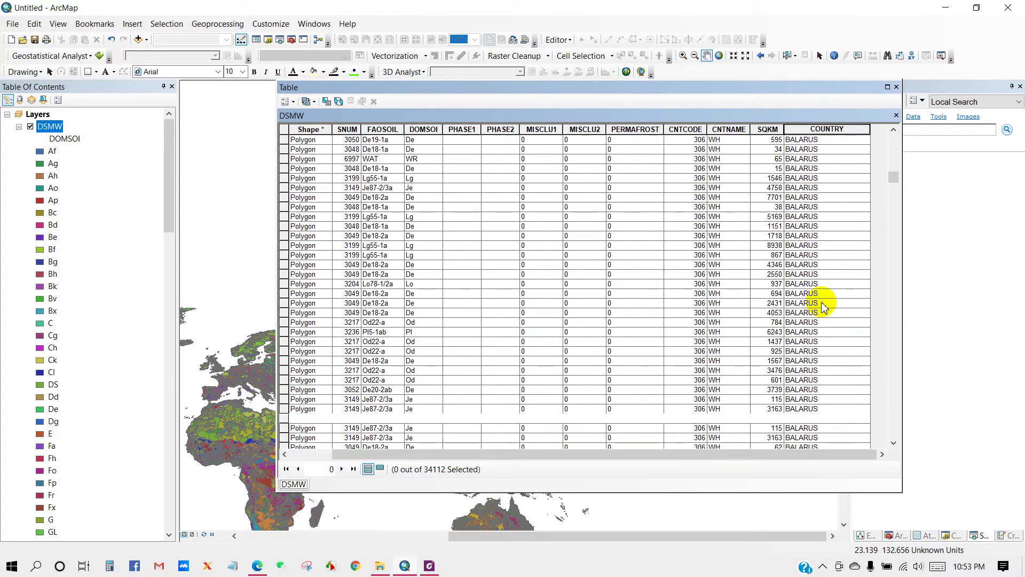
{"action": "scroll", "coordinate": [824, 312], "scroll_direction": "down", "scroll_amount": 3}
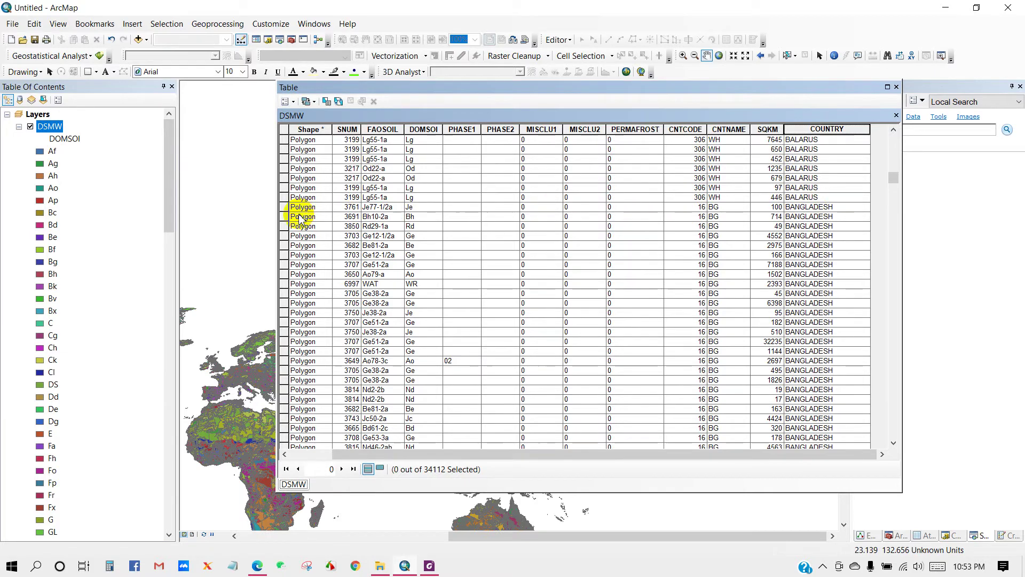
{"action": "left_click", "coordinate": [283, 198]}
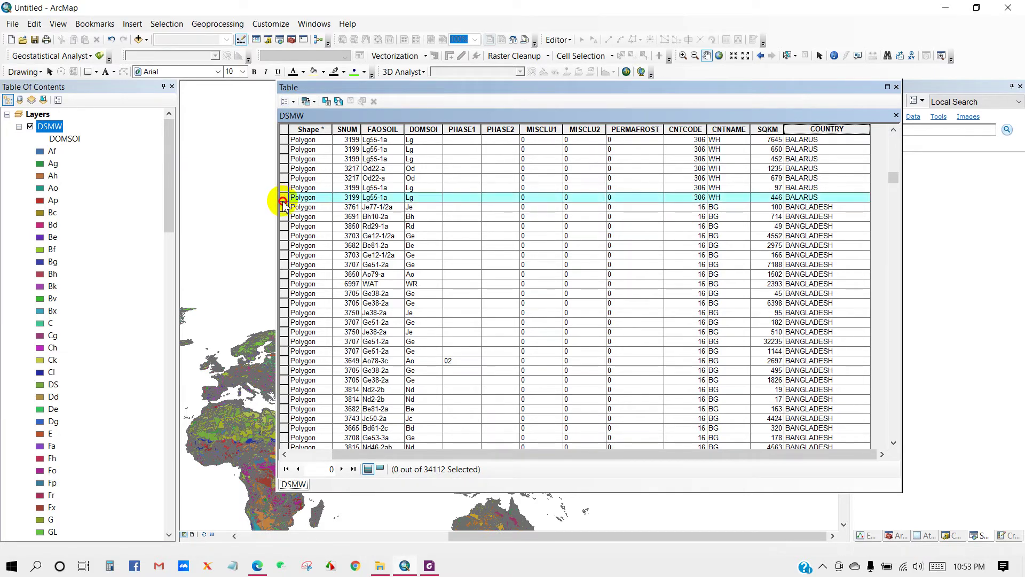
{"action": "left_click_drag", "start_coordinate": [283, 210], "coordinate": [279, 382]}
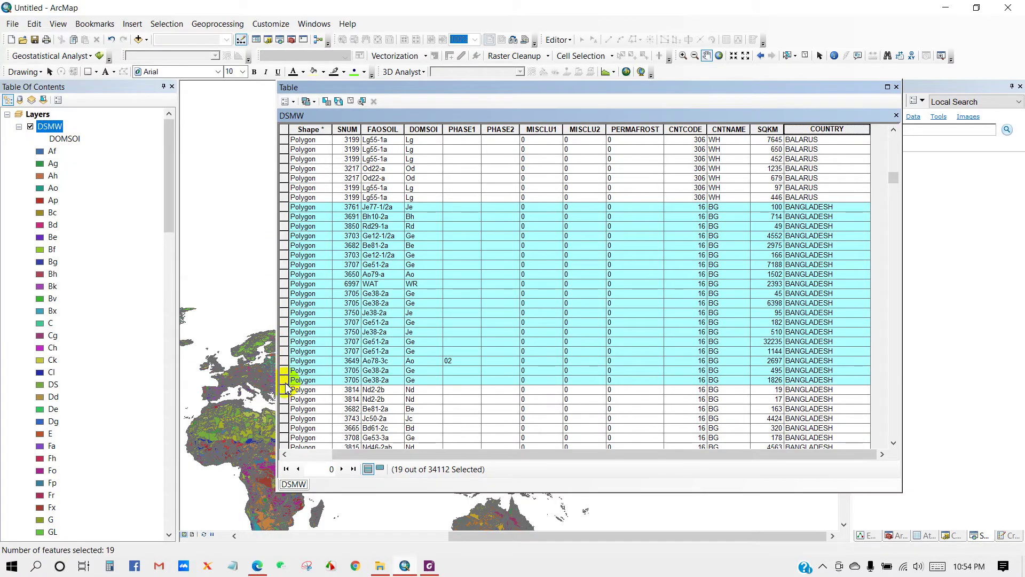
{"action": "mouse_move", "coordinate": [285, 394]}
{"action": "left_mouse_down"}
{"action": "mouse_move", "coordinate": [282, 457]}
{"action": "mouse_move", "coordinate": [287, 382]}
{"action": "left_mouse_up"}
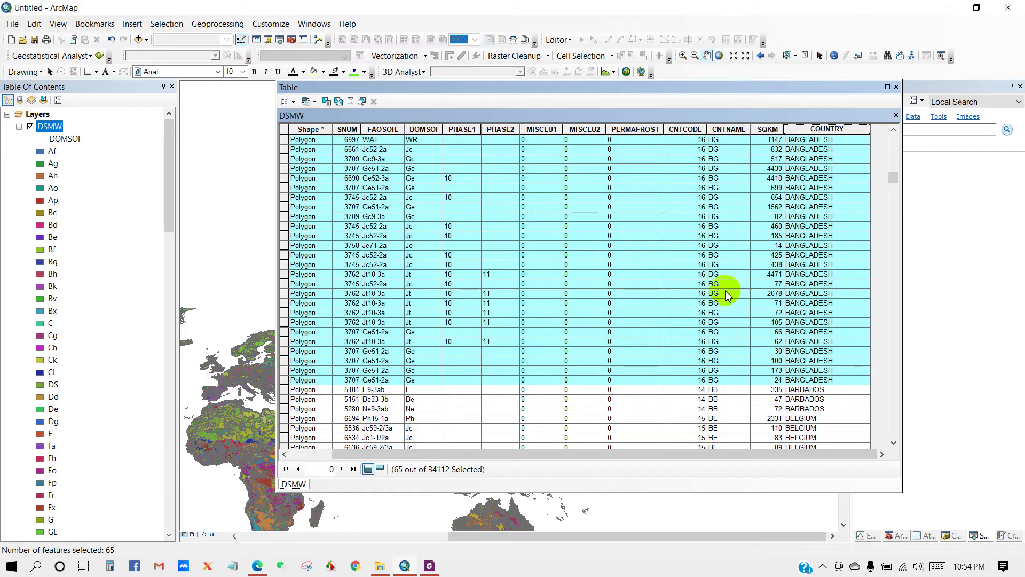
{"action": "scroll", "coordinate": [711, 294], "scroll_direction": "up", "scroll_amount": 15}
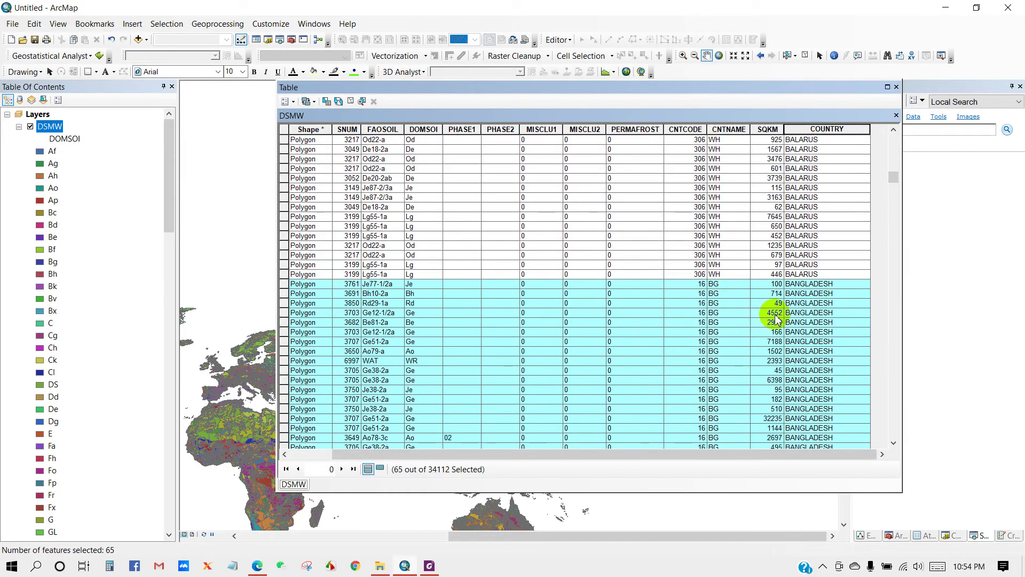
{"action": "left_click", "coordinate": [897, 87]}
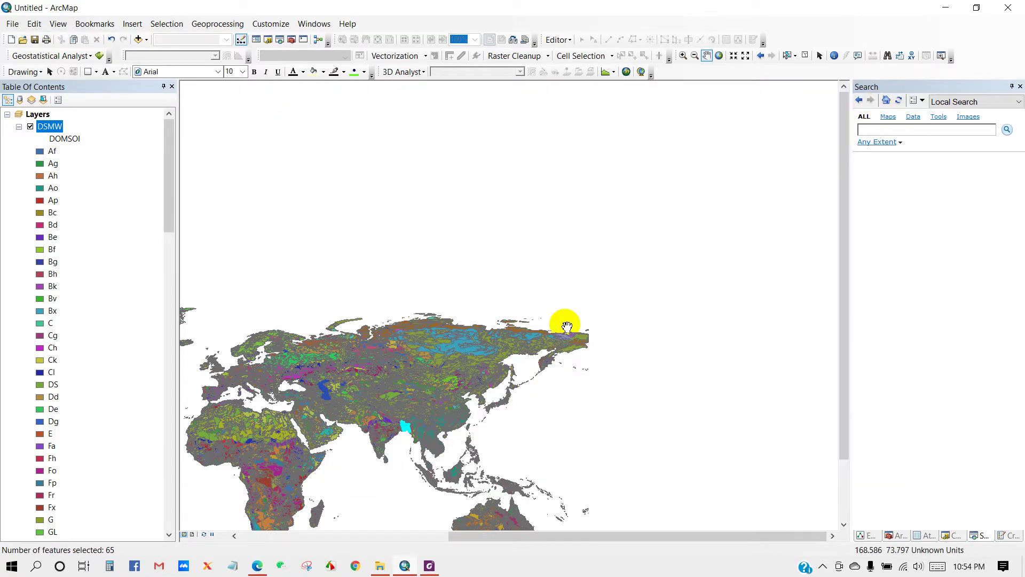
Pan toward South Asia and zoom in on the selected Bangladesh polygons.
{"action": "left_click_drag", "start_coordinate": [458, 428], "coordinate": [482, 333]}
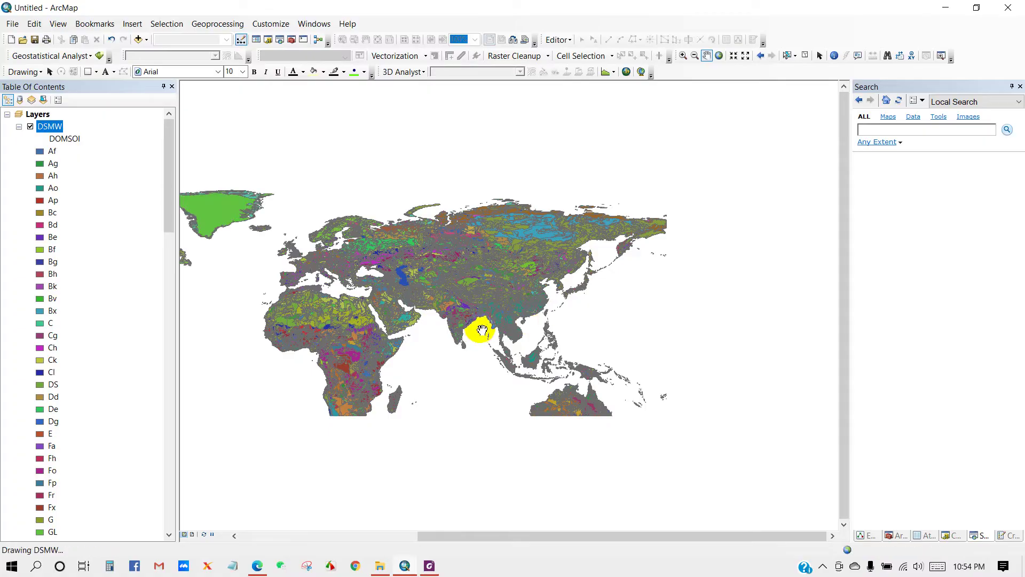
{"action": "scroll", "coordinate": [478, 320], "scroll_direction": "up", "scroll_amount": 5}
{"action": "scroll", "coordinate": [476, 310], "scroll_direction": "up", "scroll_amount": 3}
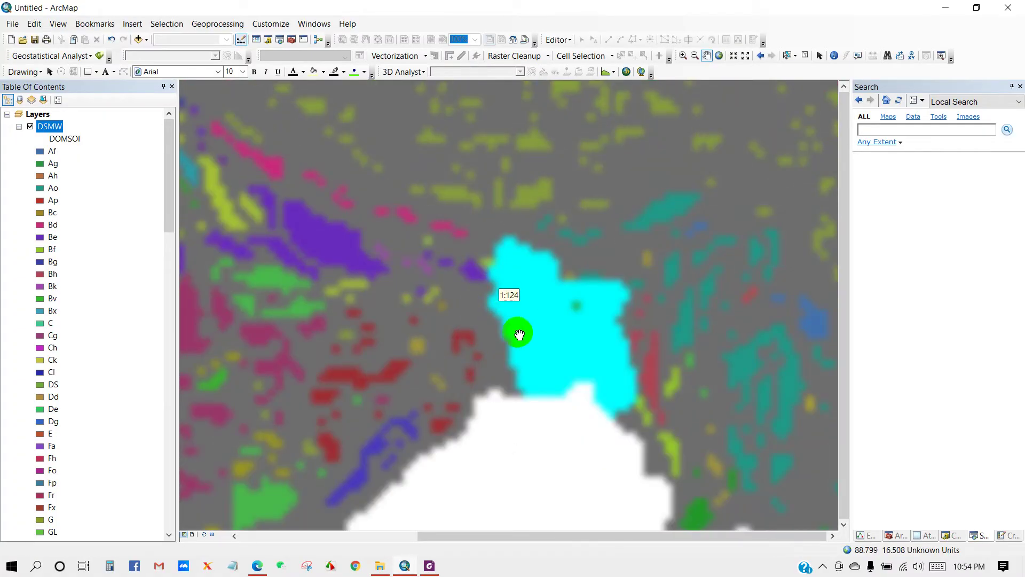
{"action": "scroll", "coordinate": [635, 390], "scroll_direction": "up", "scroll_amount": 2}
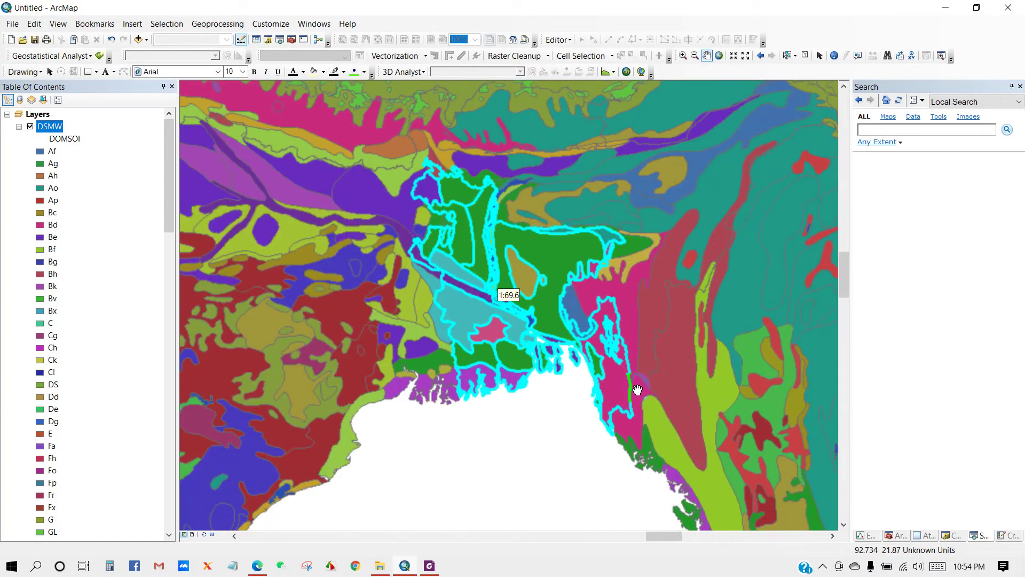
{"action": "scroll", "coordinate": [566, 360], "scroll_direction": "down", "scroll_amount": 1}
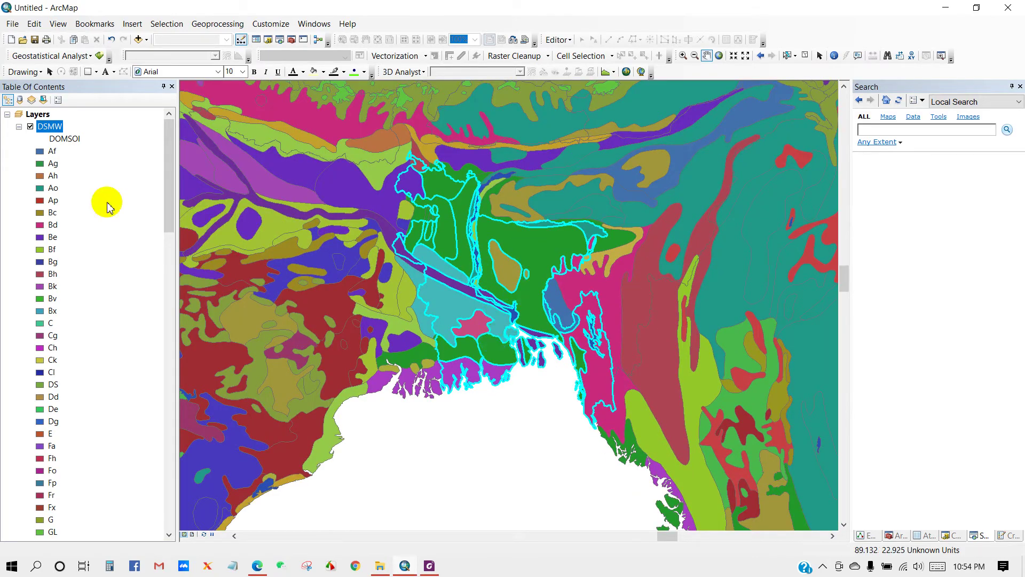
{"action": "right_click", "coordinate": [51, 131]}
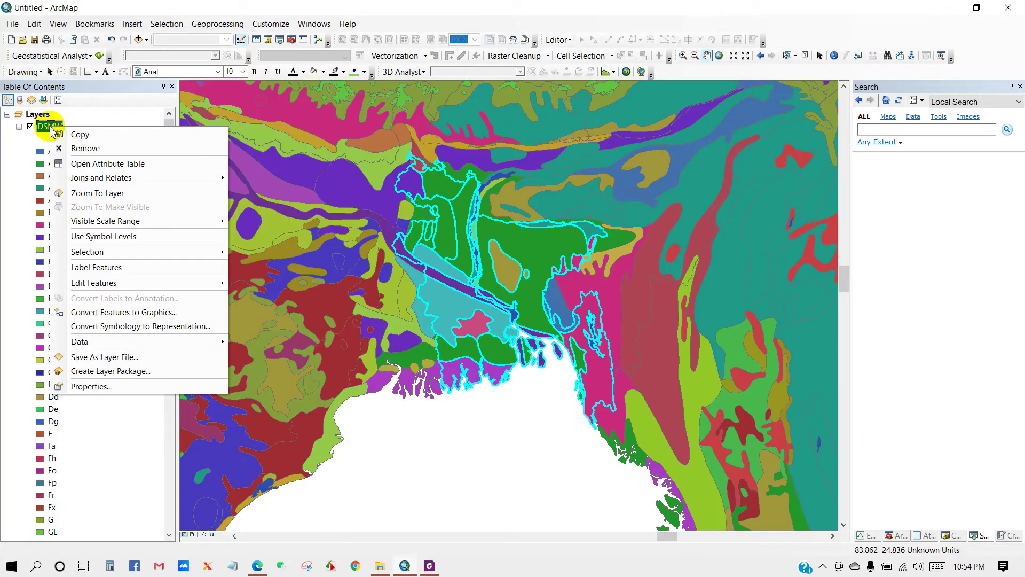
Export the selected features to Desktop\DSMW as Bangladesh_soil.shp and add it to the map.
{"action": "mouse_move", "coordinate": [103, 346]}
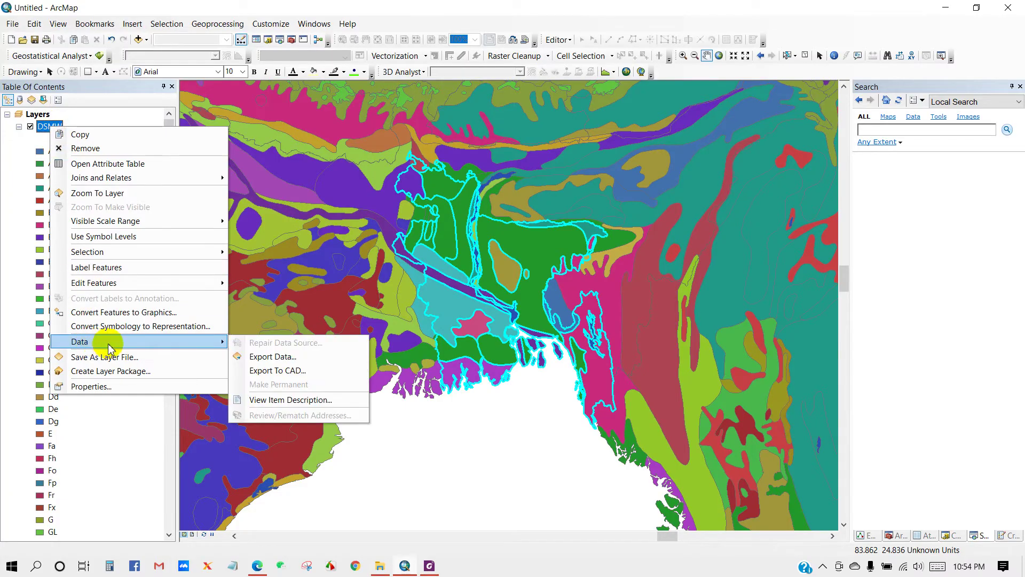
{"action": "left_click", "coordinate": [271, 358]}
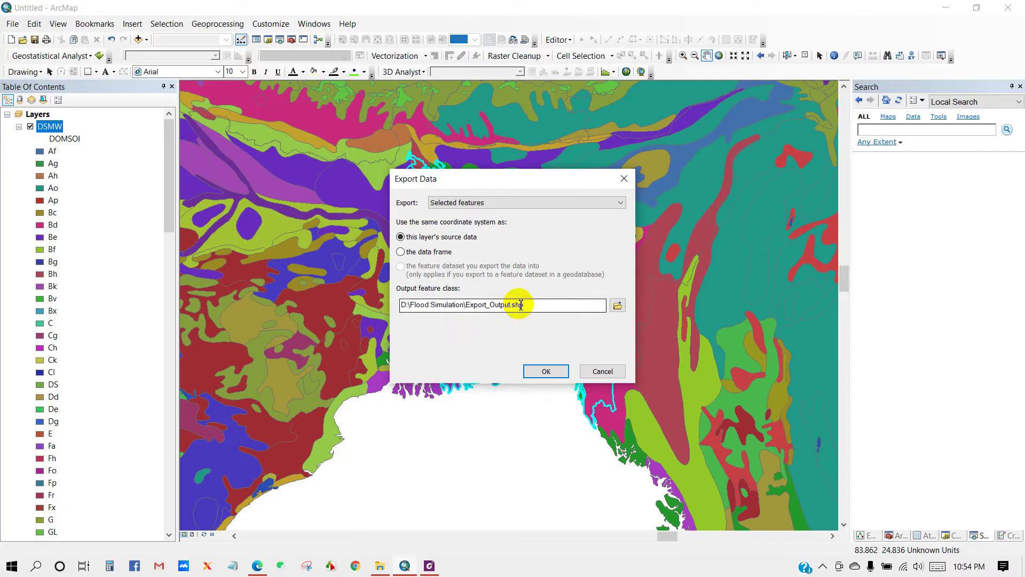
{"action": "left_click", "coordinate": [618, 304]}
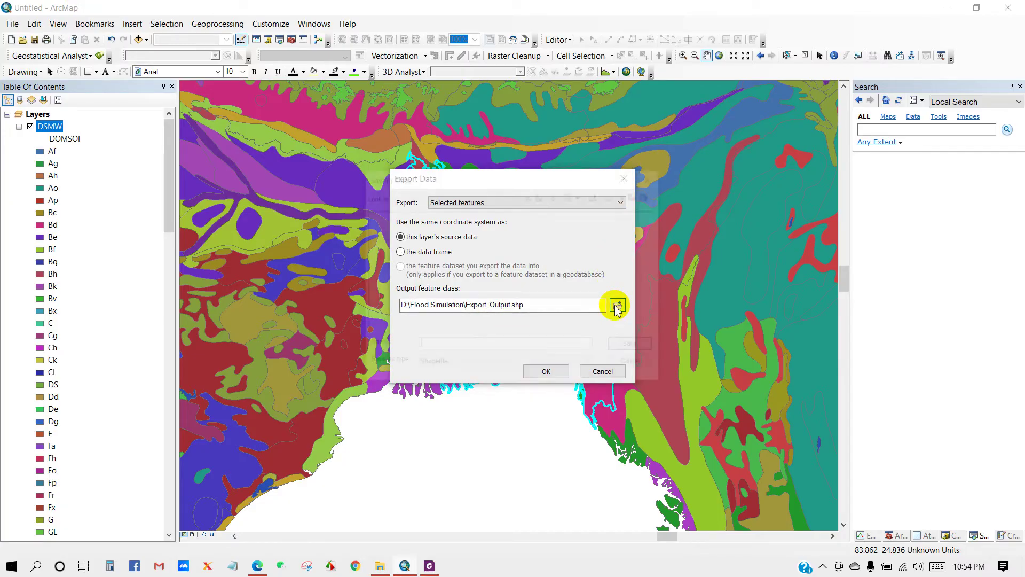
{"action": "left_click", "coordinate": [487, 202]}
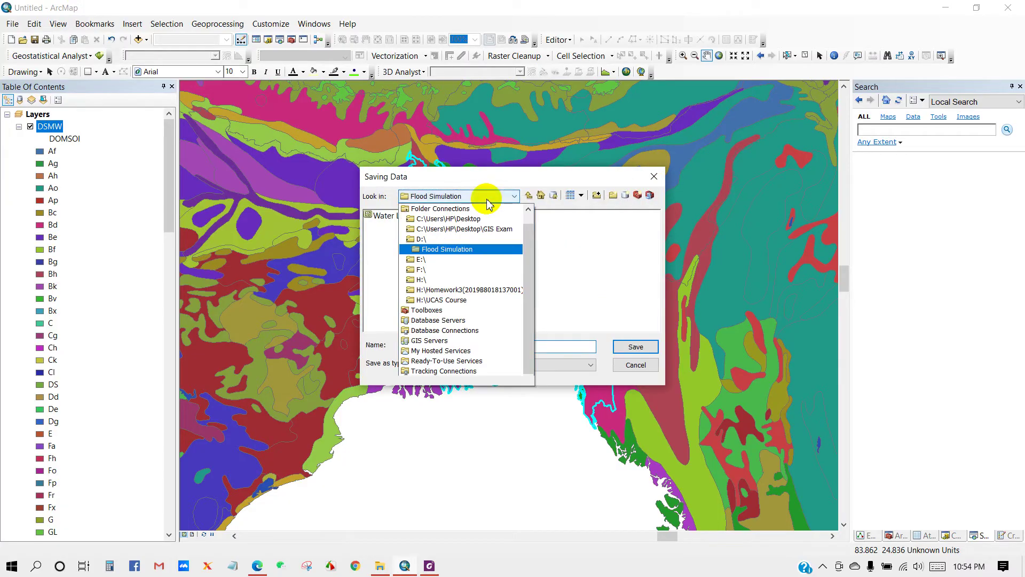
{"action": "left_click", "coordinate": [472, 222]}
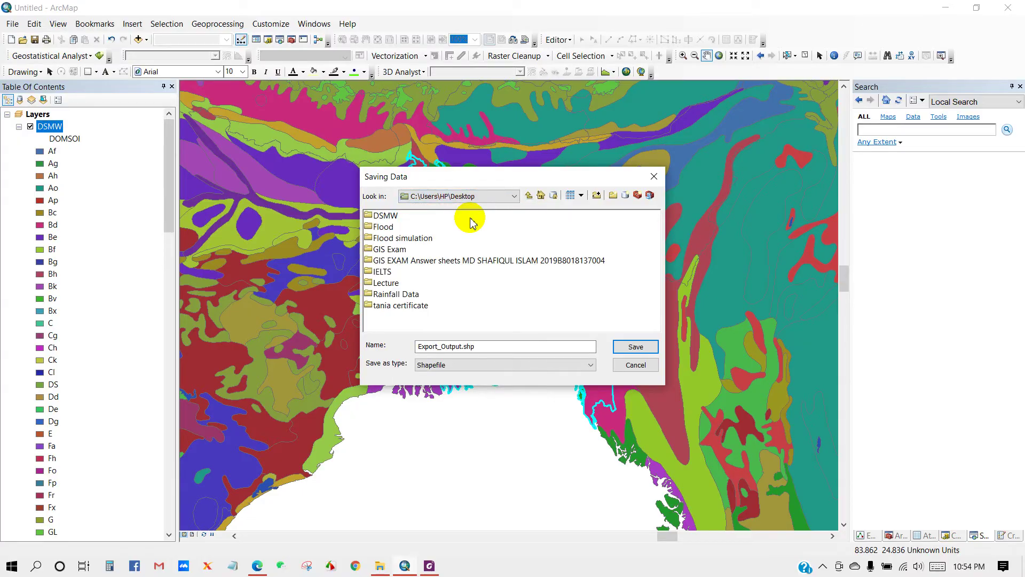
{"action": "double_click", "coordinate": [388, 218]}
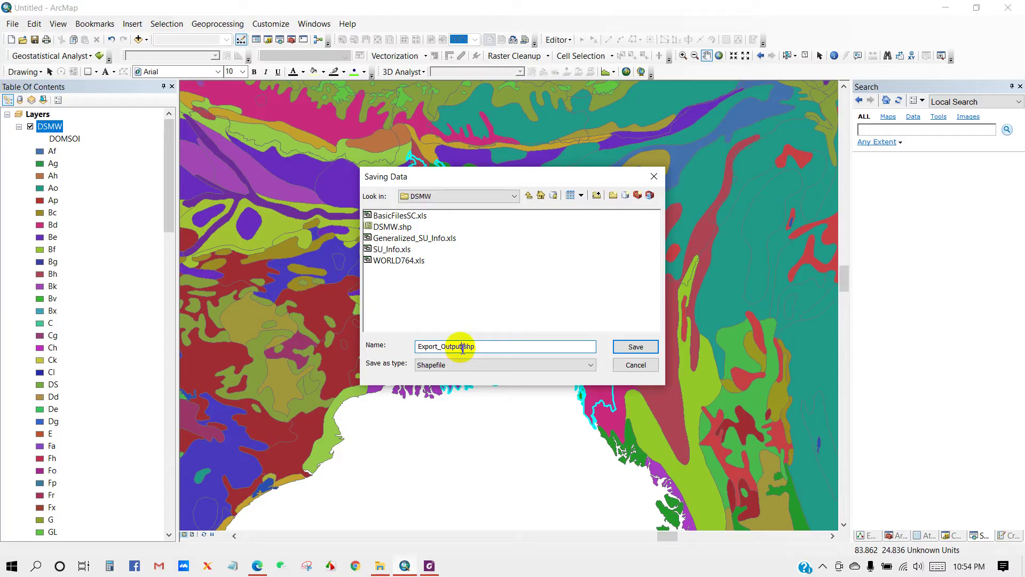
{"action": "left_click_drag", "start_coordinate": [463, 347], "coordinate": [380, 344]}
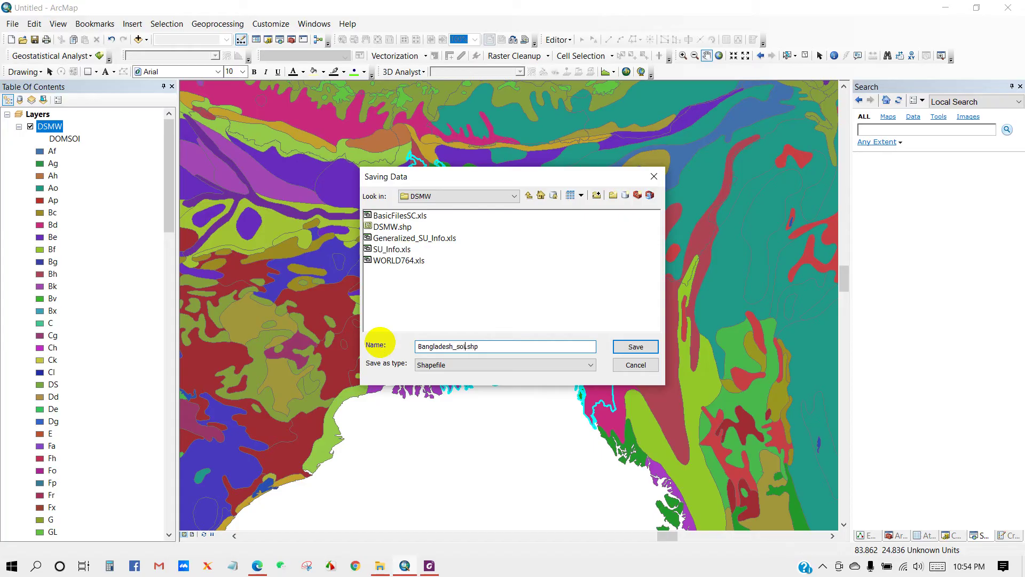
{"action": "left_click", "coordinate": [636, 347]}
{"action": "left_click", "coordinate": [536, 370]}
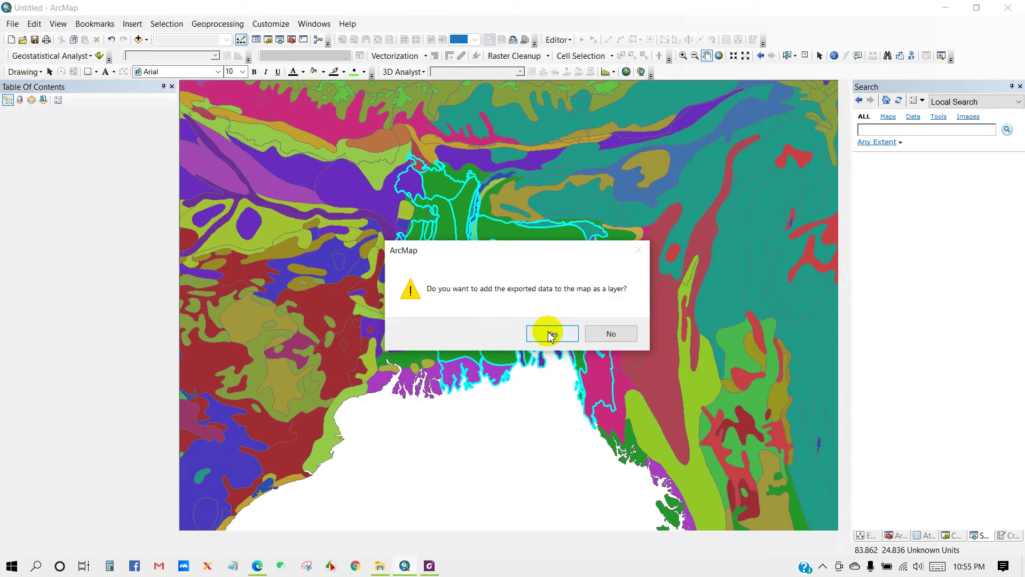
{"action": "left_click", "coordinate": [546, 336]}
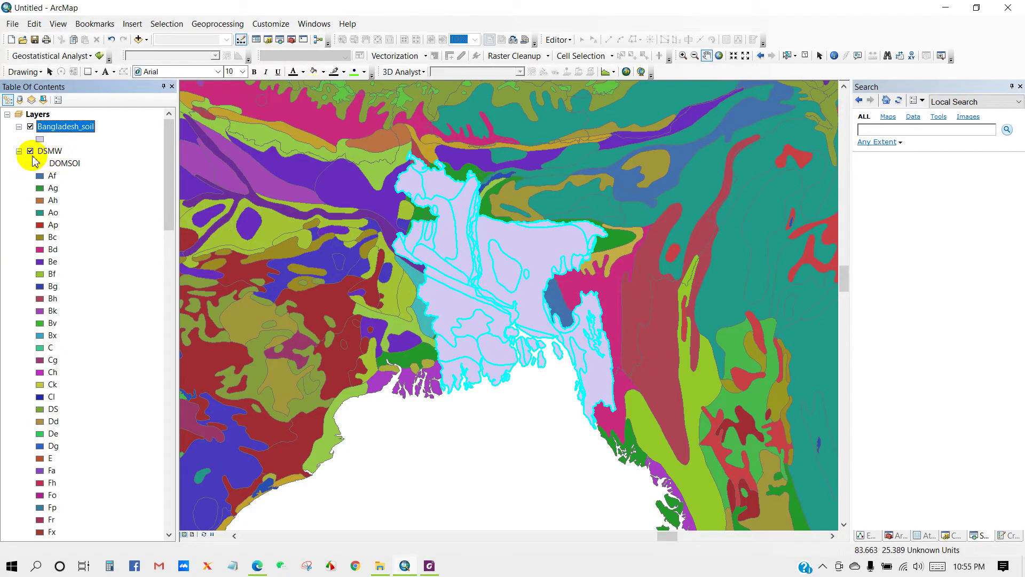
Hide and collapse the world DSMW layer so only the Bangladesh_soil layer remains visible.
{"action": "left_click", "coordinate": [30, 152]}
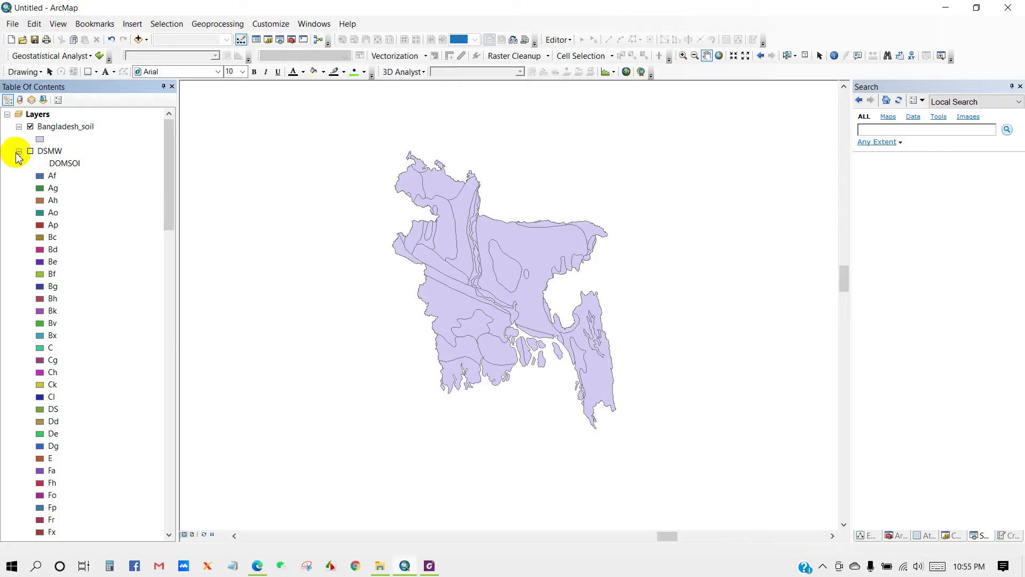
{"action": "left_click", "coordinate": [19, 151]}
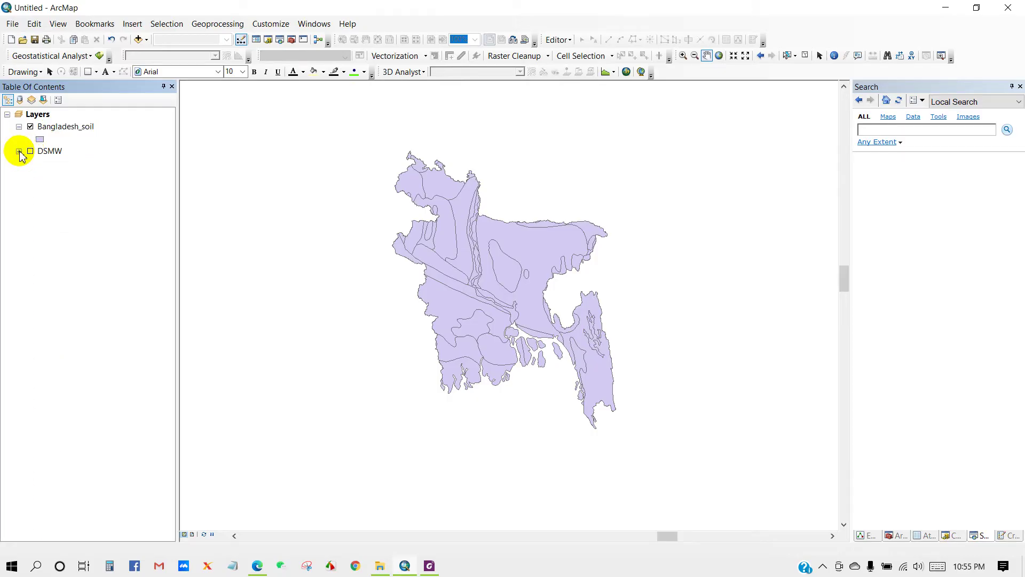
{"action": "left_click", "coordinate": [90, 130]}
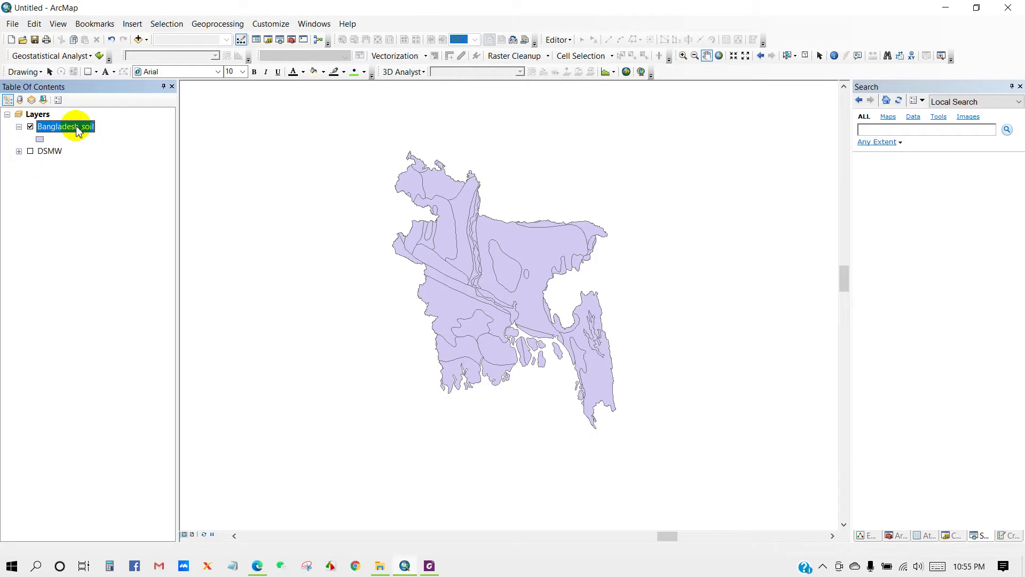
{"action": "right_click", "coordinate": [78, 130]}
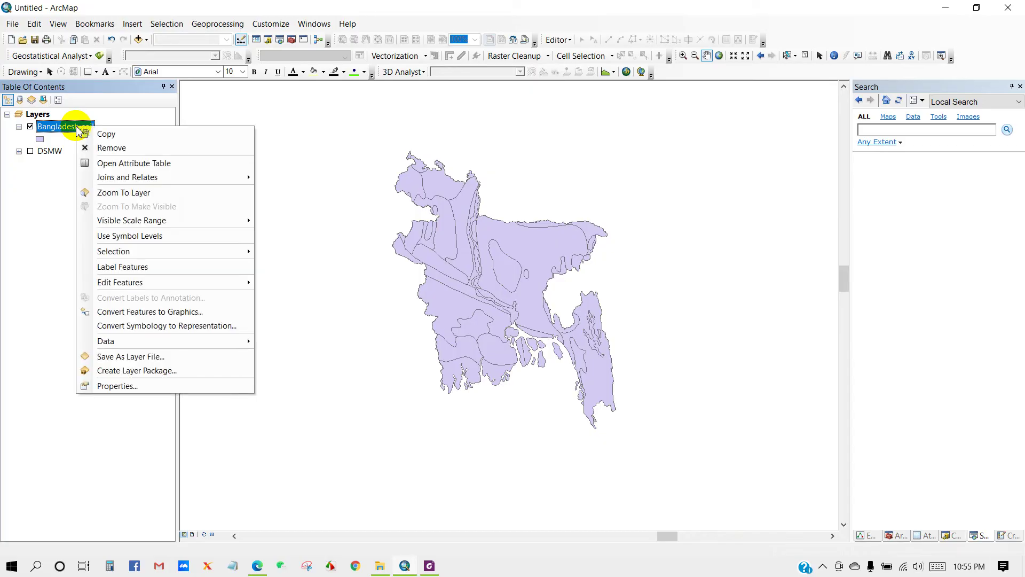
{"action": "left_click", "coordinate": [118, 386]}
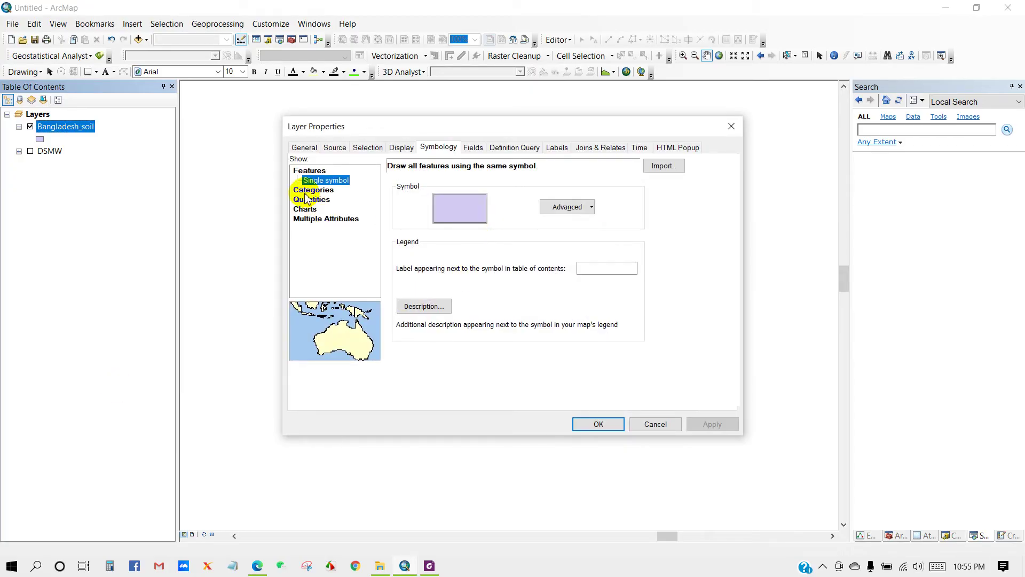
Symbolise Bangladesh_soil by unique DOMSOI values with a multicoloured ramp, adding all classes.
{"action": "left_click", "coordinate": [306, 192]}
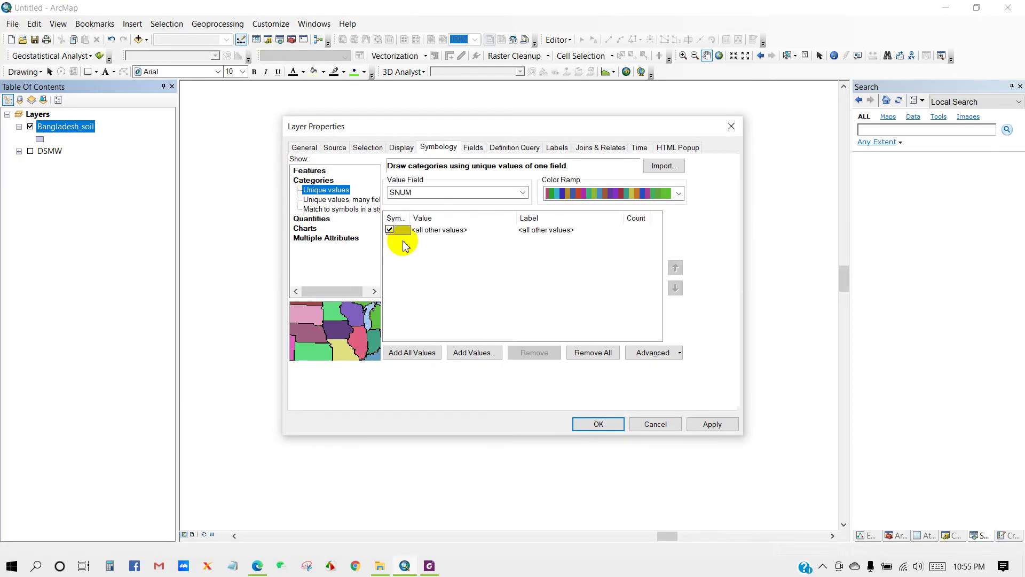
{"action": "left_click", "coordinate": [441, 193]}
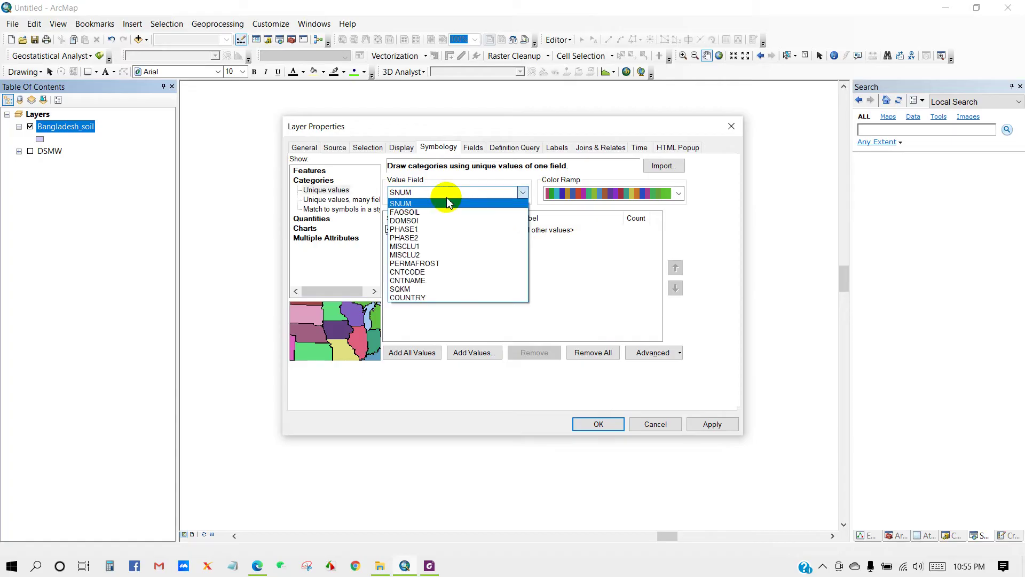
{"action": "left_click", "coordinate": [410, 221]}
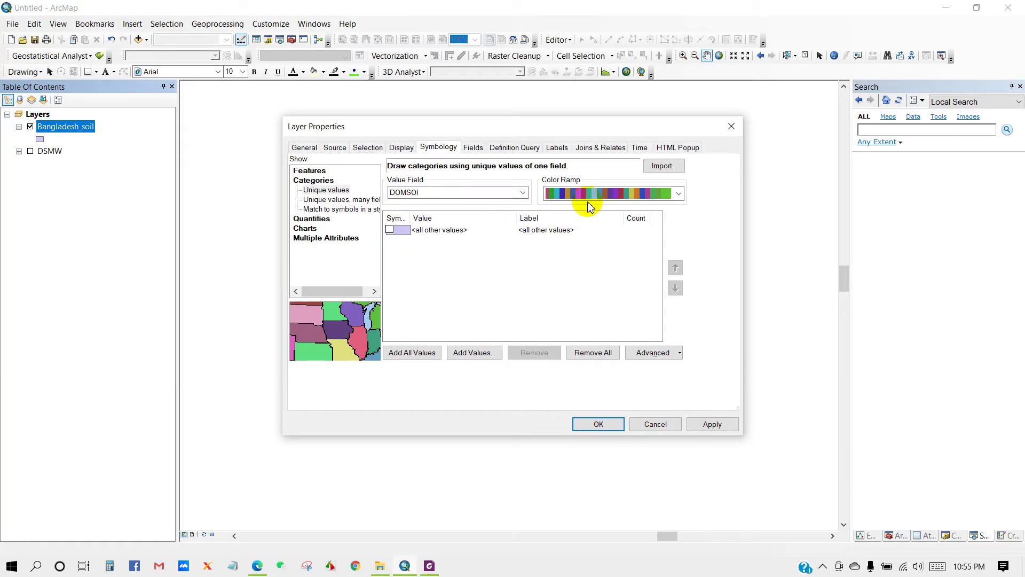
{"action": "left_click", "coordinate": [678, 194]}
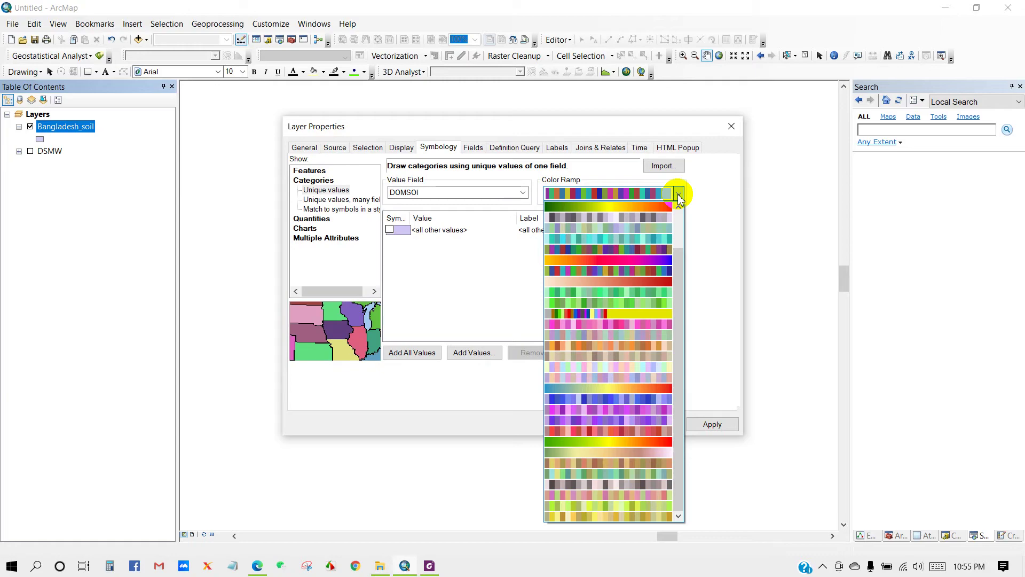
{"action": "left_click", "coordinate": [633, 273]}
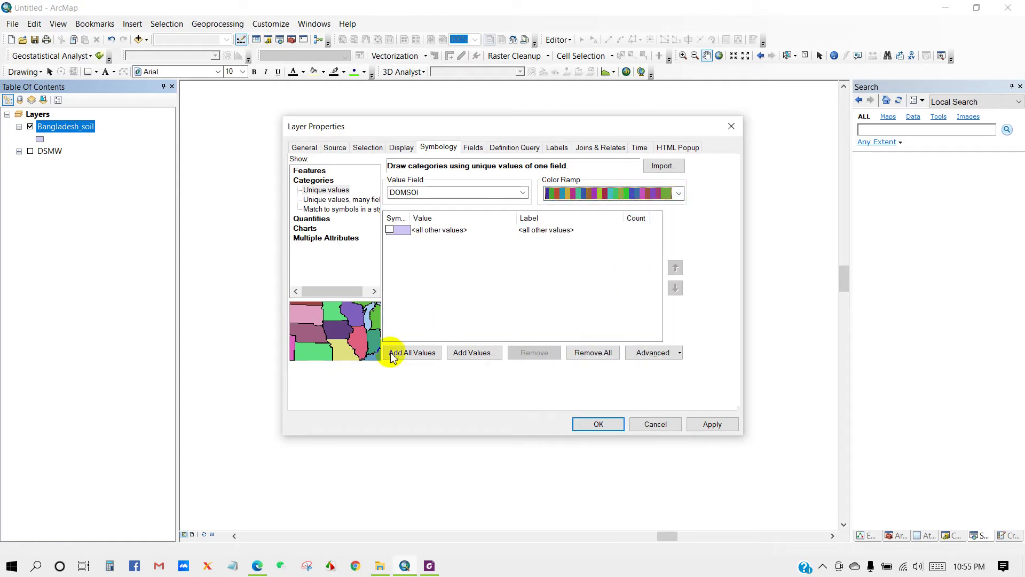
{"action": "left_click", "coordinate": [410, 358]}
{"action": "scroll", "coordinate": [415, 290], "scroll_direction": "down", "scroll_amount": 3}
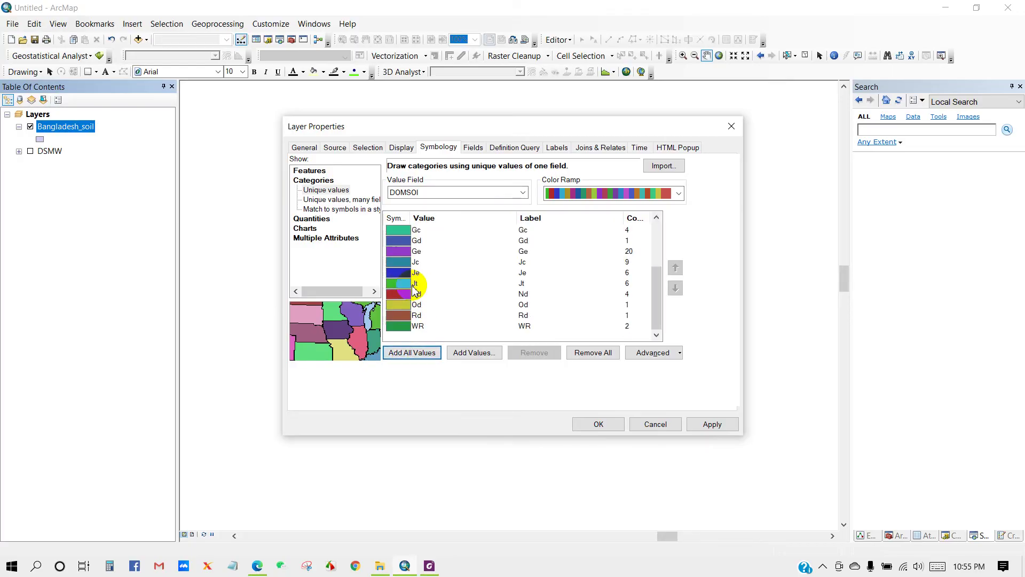
{"action": "left_click", "coordinate": [599, 424]}
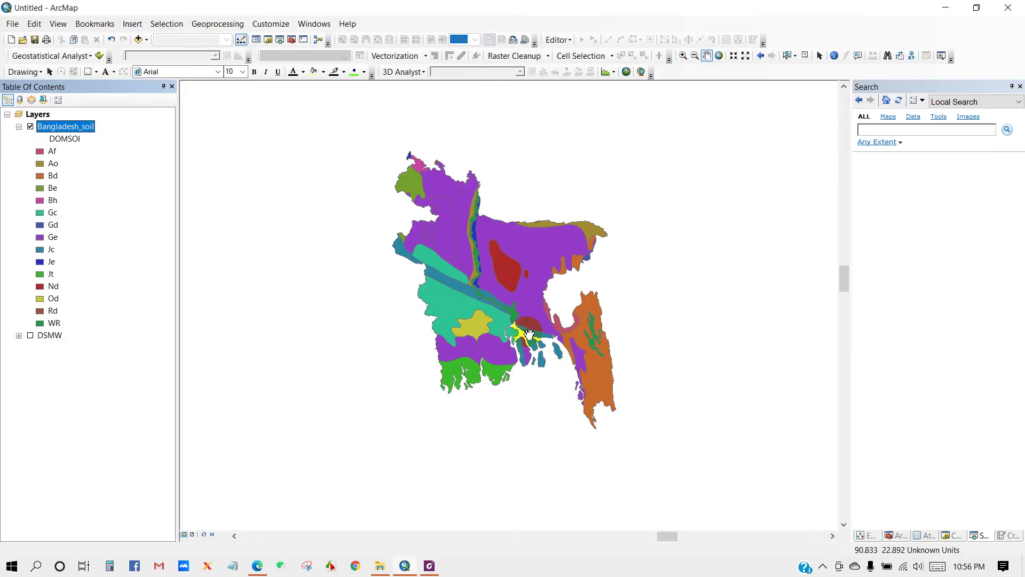
In Layout View, resize the map frame across the upper page and recentre Bangladesh in it.
{"action": "left_click_drag", "start_coordinate": [528, 334], "coordinate": [526, 353]}
{"action": "scroll", "coordinate": [517, 315], "scroll_direction": "up", "scroll_amount": 2}
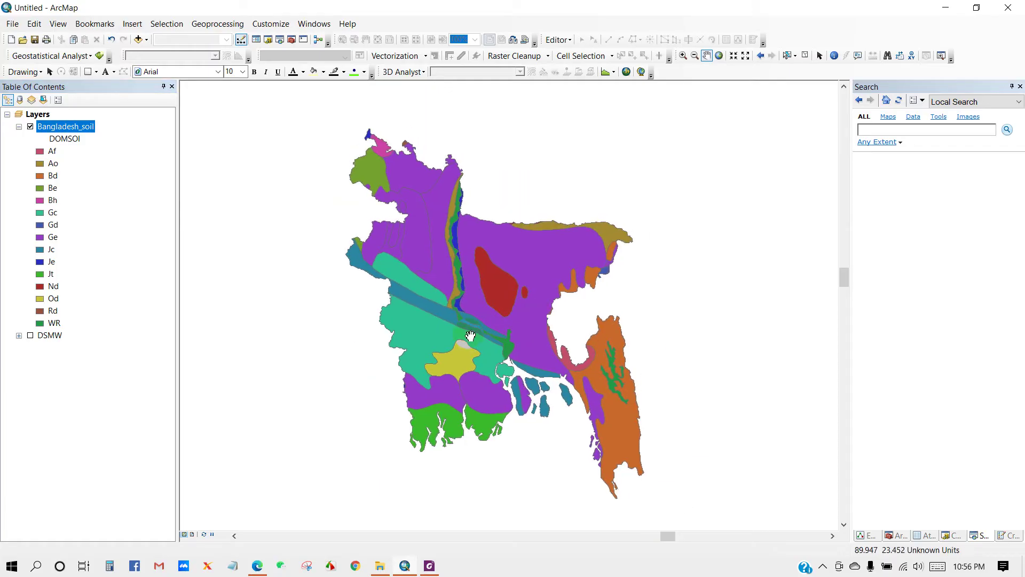
{"action": "left_click", "coordinate": [193, 535]}
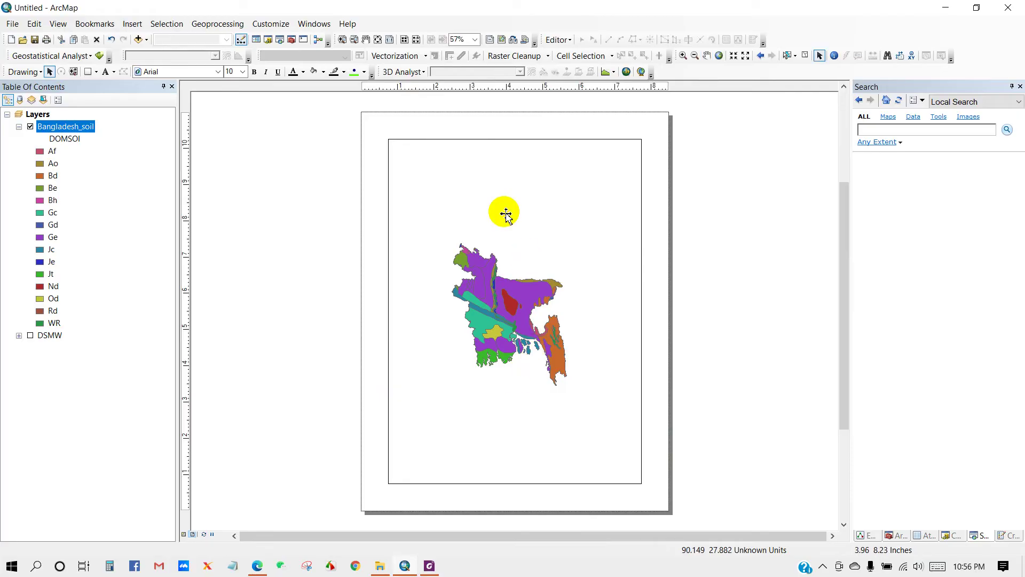
{"action": "left_click", "coordinate": [505, 214]}
{"action": "left_click_drag", "start_coordinate": [389, 140], "coordinate": [368, 121]}
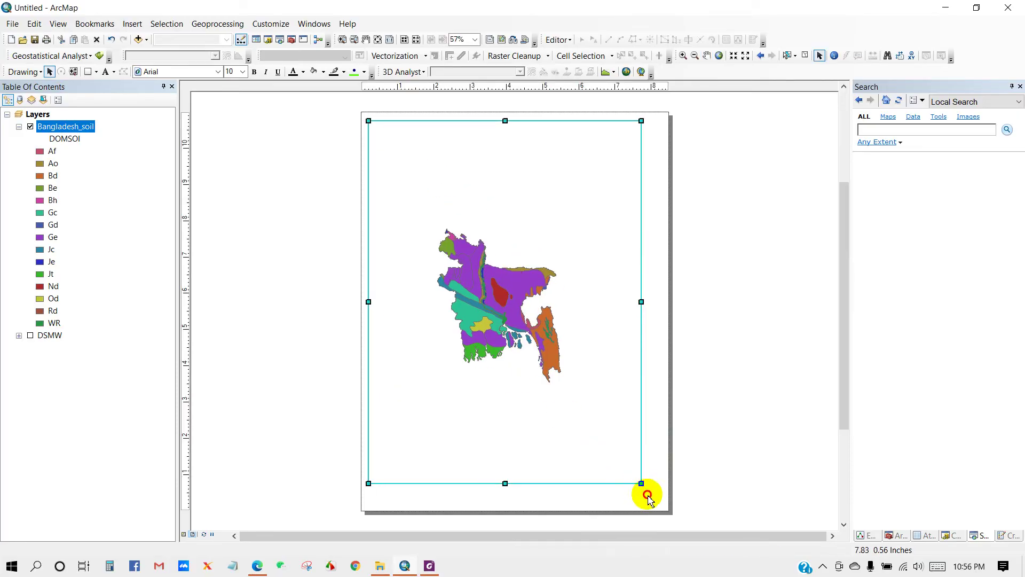
{"action": "left_click_drag", "start_coordinate": [641, 483], "coordinate": [663, 504]}
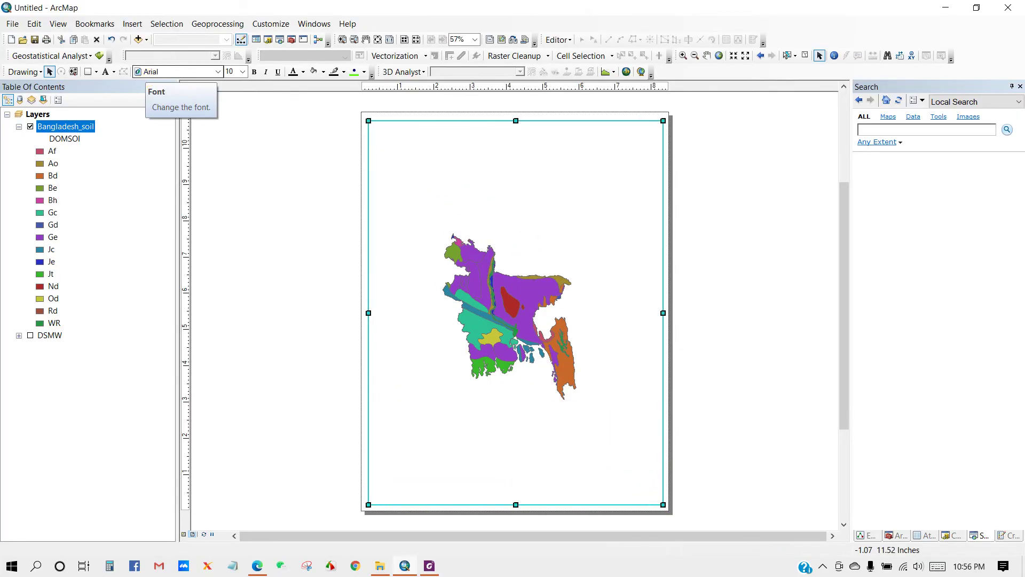
{"action": "left_click", "coordinate": [720, 56]}
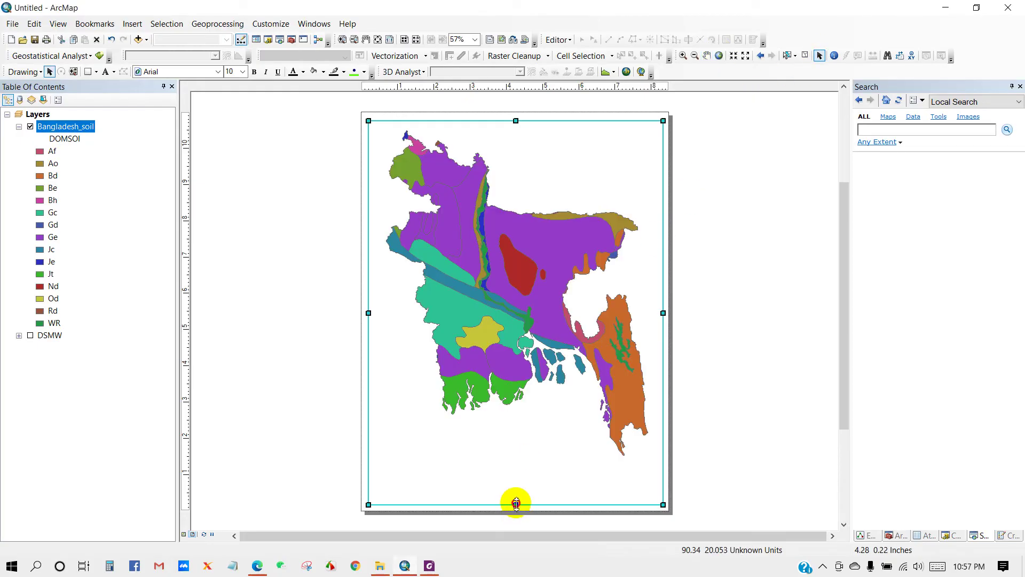
{"action": "left_click_drag", "start_coordinate": [516, 504], "coordinate": [518, 398]}
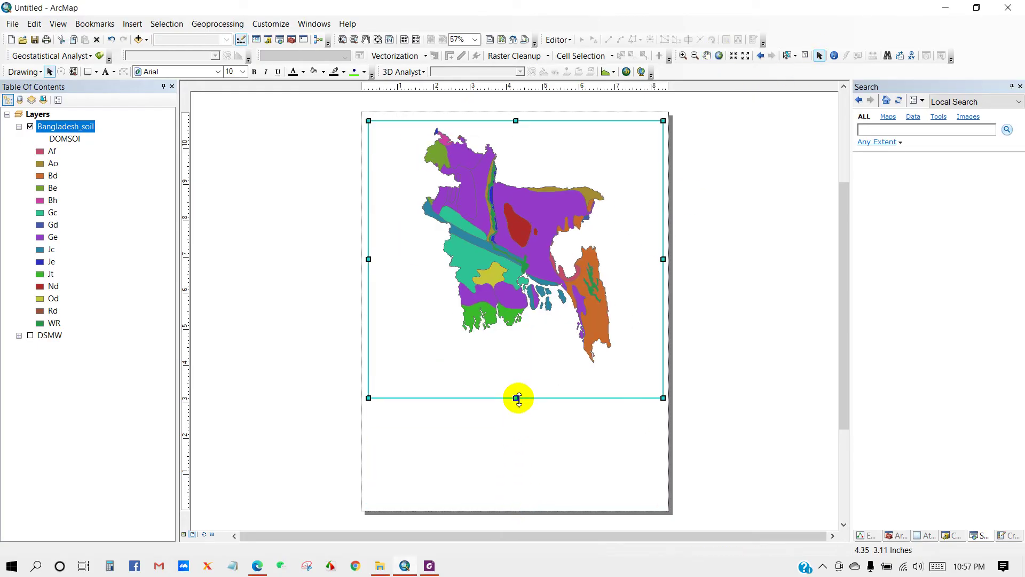
{"action": "left_click", "coordinate": [707, 56]}
{"action": "left_click_drag", "start_coordinate": [521, 235], "coordinate": [519, 248]}
Draw a rectangle below the map frame with no fill and a dark grey outline.
{"action": "left_click", "coordinate": [96, 71]}
{"action": "left_click", "coordinate": [103, 85]}
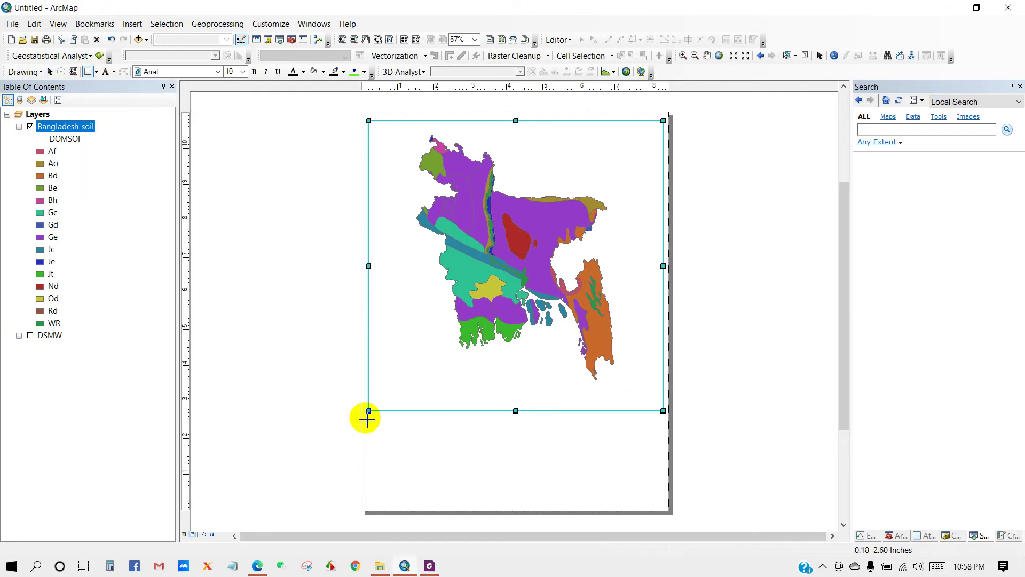
{"action": "left_click_drag", "start_coordinate": [370, 419], "coordinate": [665, 505]}
{"action": "right_click", "coordinate": [515, 433]}
{"action": "left_click", "coordinate": [535, 428]}
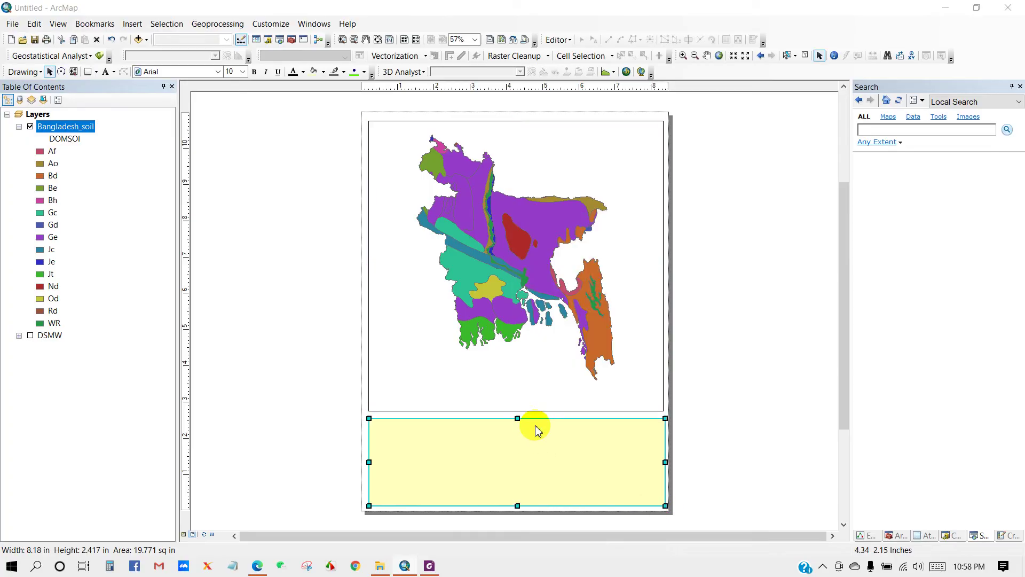
{"action": "left_click", "coordinate": [475, 228]}
{"action": "left_click", "coordinate": [508, 245]}
{"action": "left_click", "coordinate": [474, 260]}
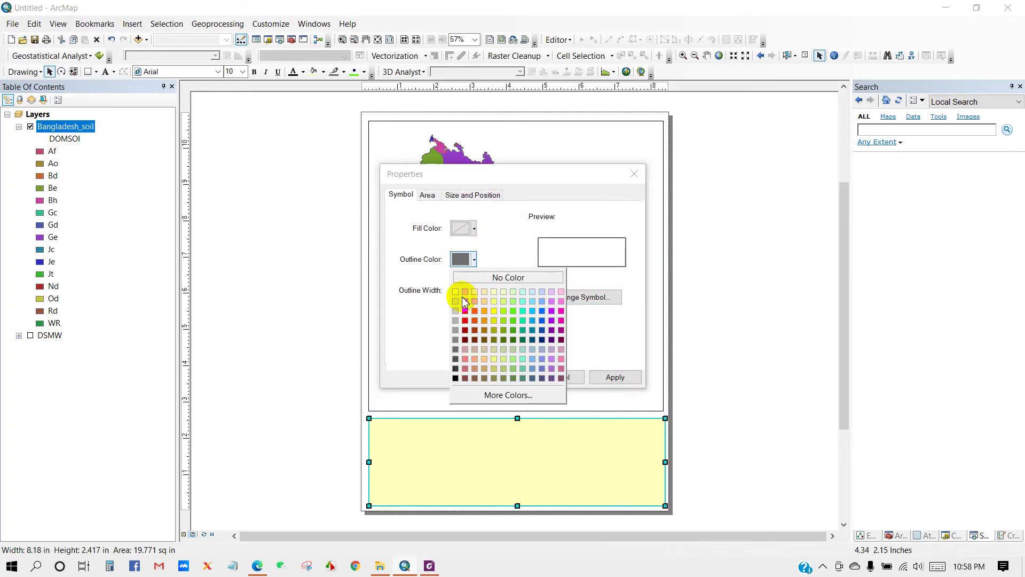
{"action": "left_click", "coordinate": [458, 374]}
{"action": "left_click", "coordinate": [500, 377]}
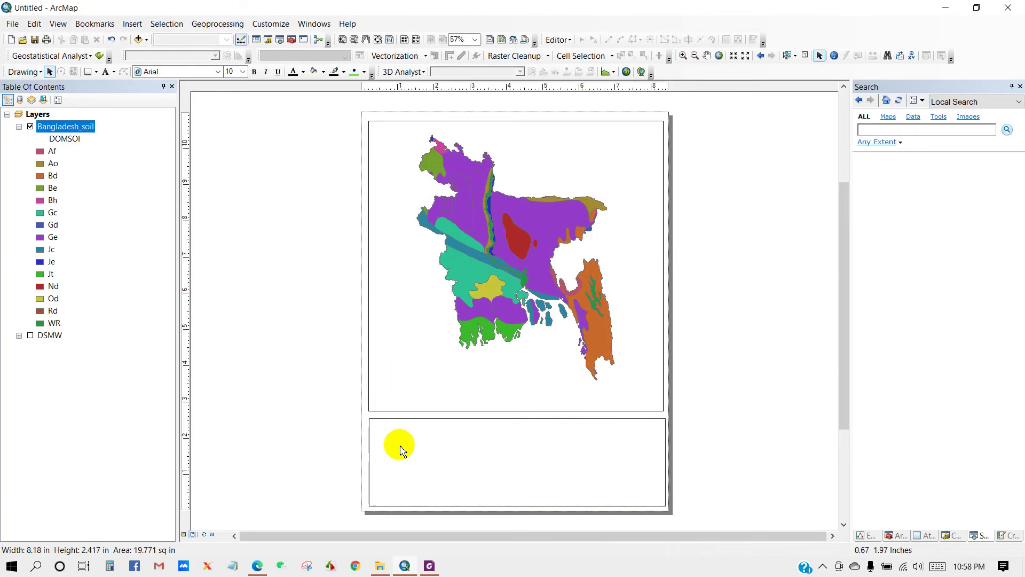
{"action": "left_click", "coordinate": [426, 334]}
{"action": "left_click", "coordinate": [132, 24]}
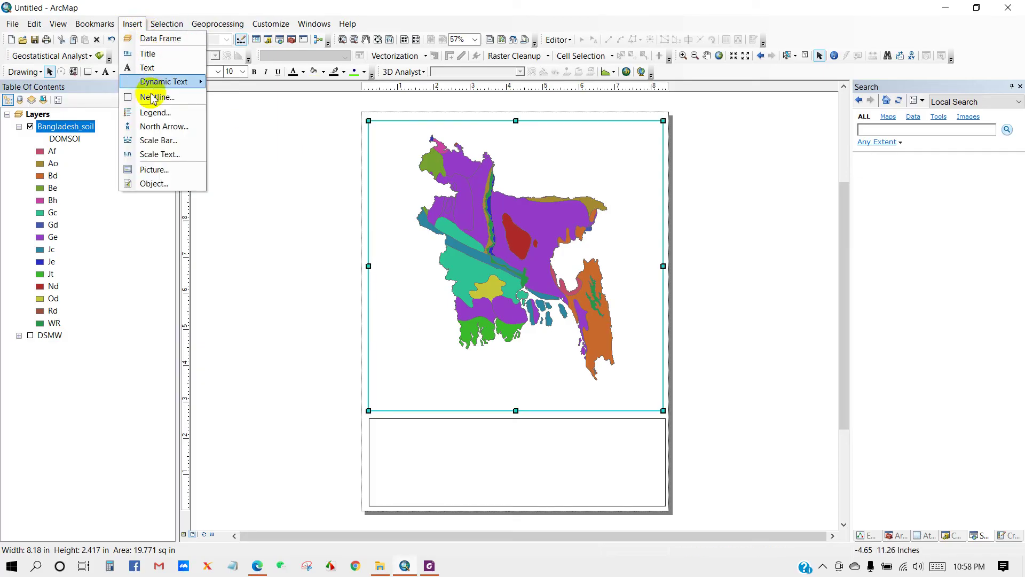
Insert a three-column legend with a rectangular gradient background and no border.
{"action": "left_click", "coordinate": [147, 111]}
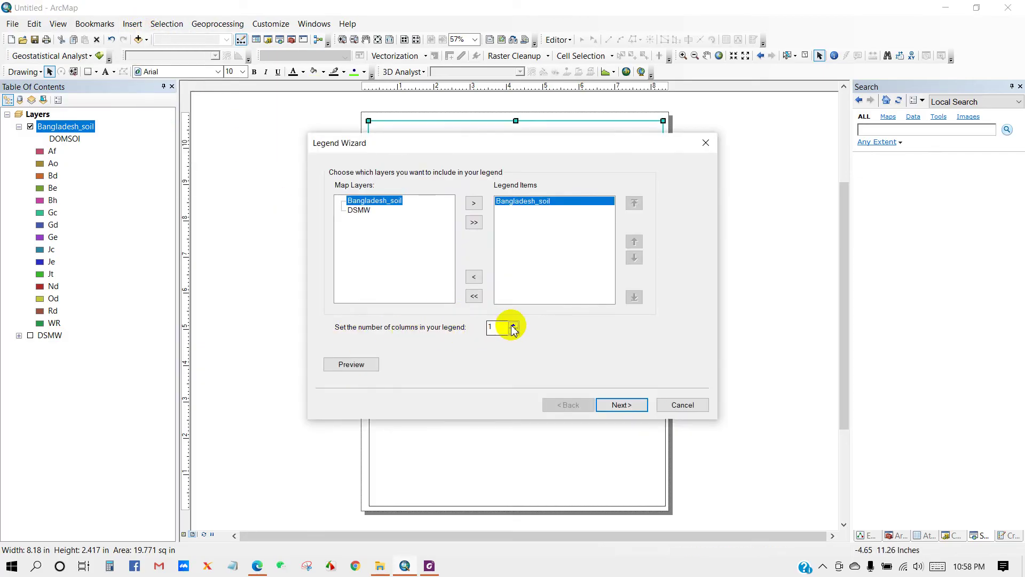
{"action": "left_click", "coordinate": [514, 324]}
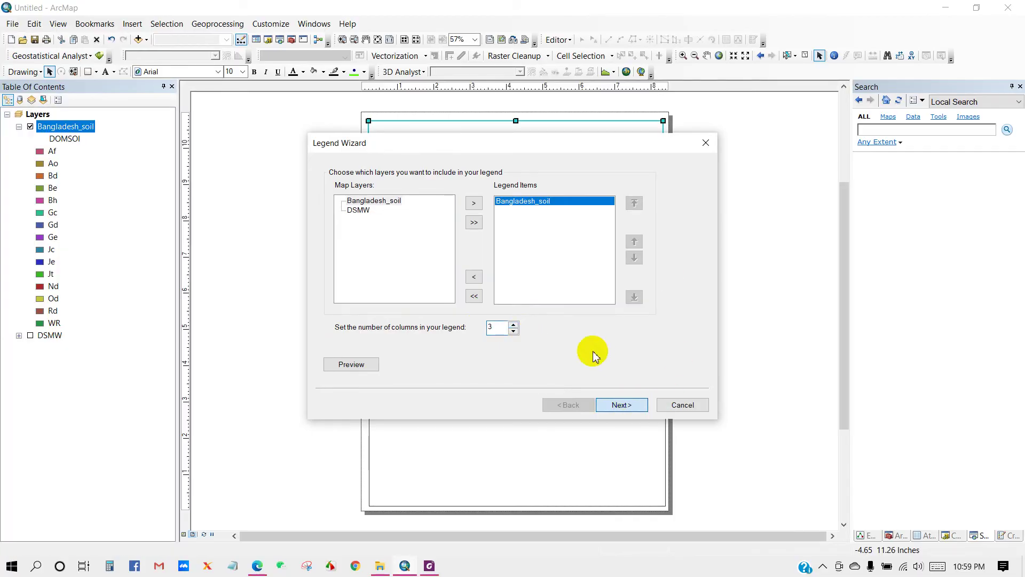
{"action": "left_click", "coordinate": [625, 406]}
{"action": "left_click", "coordinate": [622, 406]}
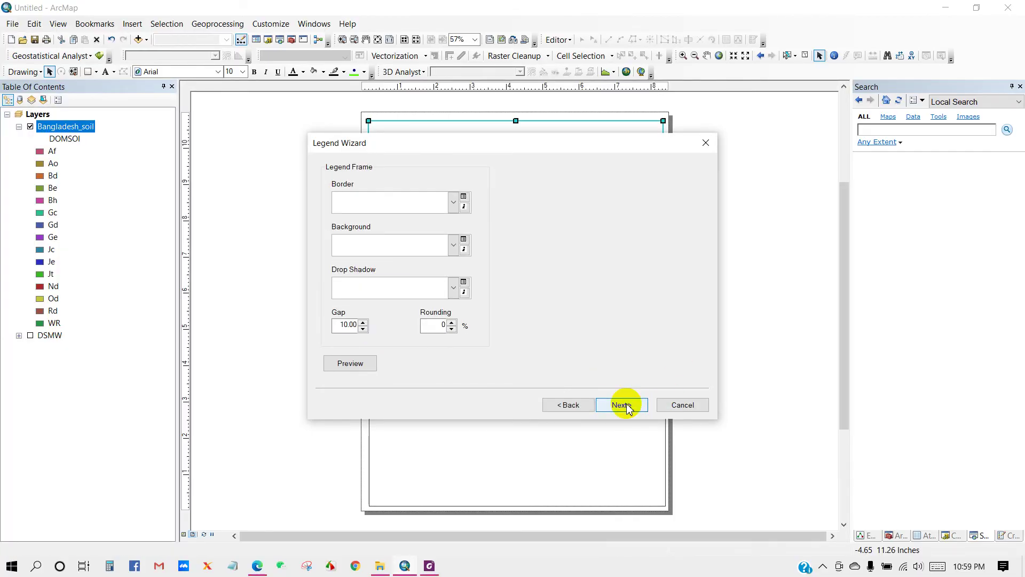
{"action": "left_click", "coordinate": [454, 246]}
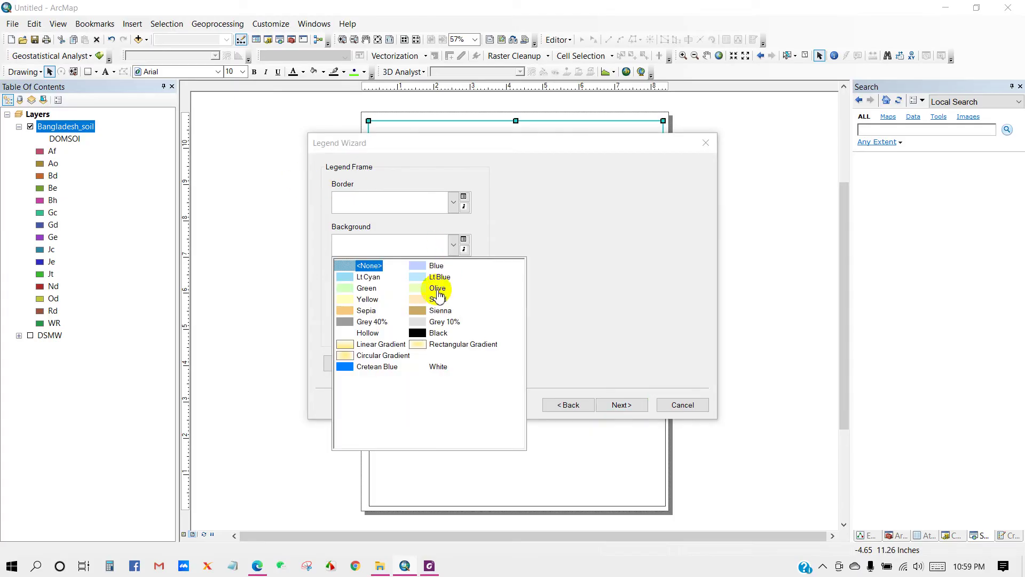
{"action": "left_click", "coordinate": [463, 347]}
{"action": "left_click", "coordinate": [458, 204]}
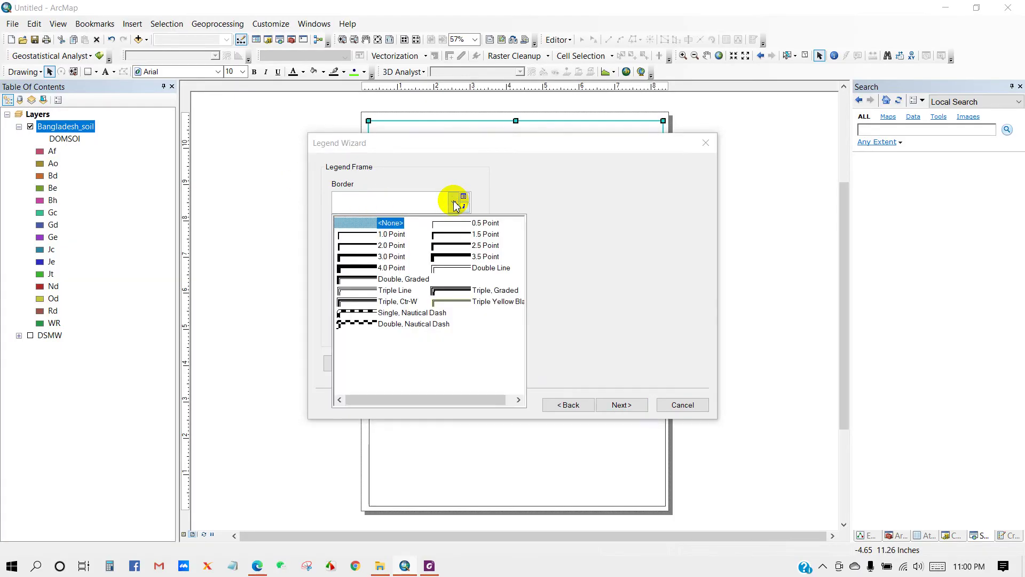
{"action": "left_click", "coordinate": [455, 205]}
{"action": "left_click", "coordinate": [620, 405]}
{"action": "left_click", "coordinate": [618, 404]}
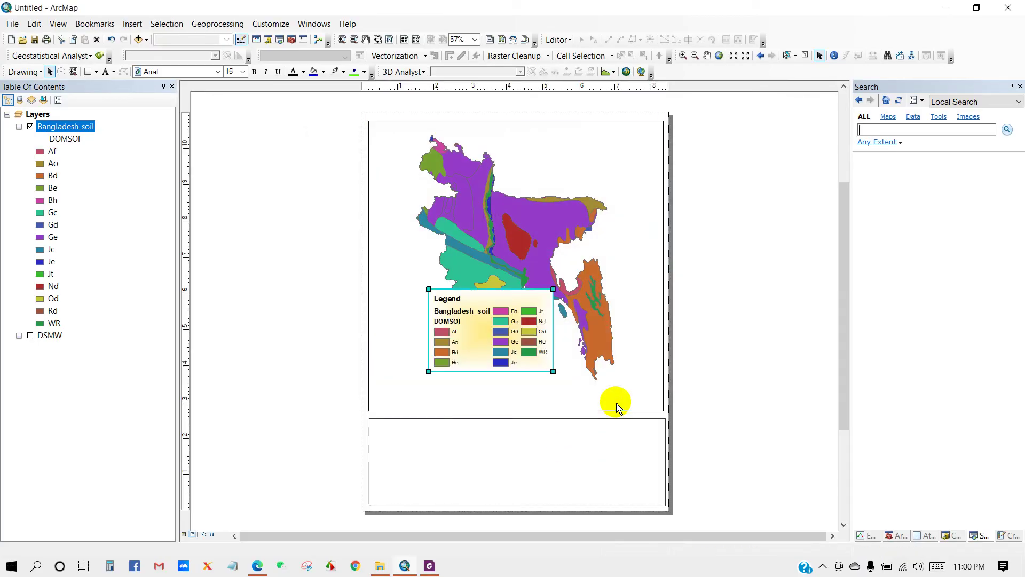
Move the legend into the lower box, blank out its DOMSOI heading, and resize it to fit.
{"action": "left_click_drag", "start_coordinate": [483, 336], "coordinate": [445, 468]}
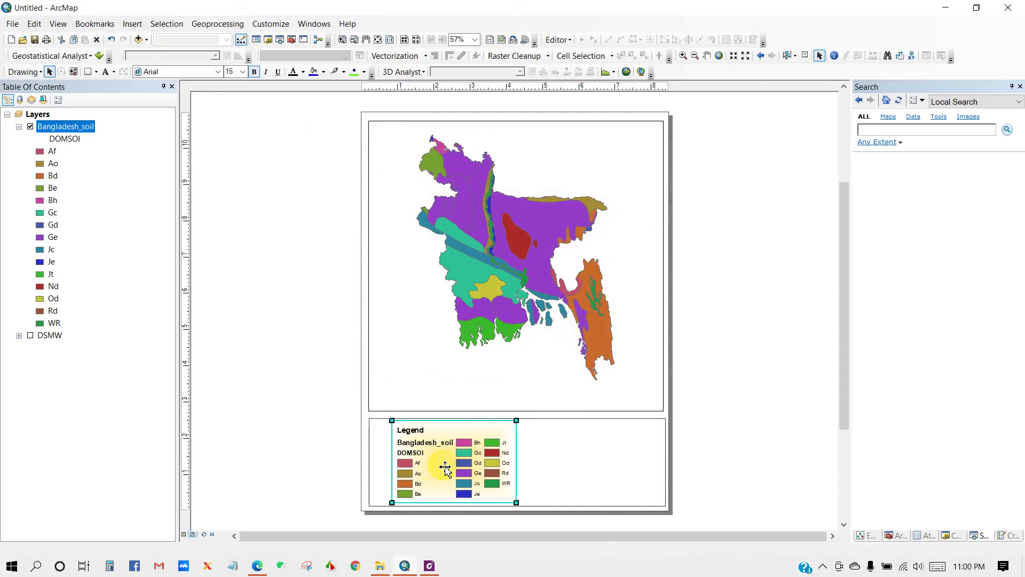
{"action": "left_click", "coordinate": [68, 141]}
{"action": "key", "text": "Delete"}
{"action": "key", "text": "Return"}
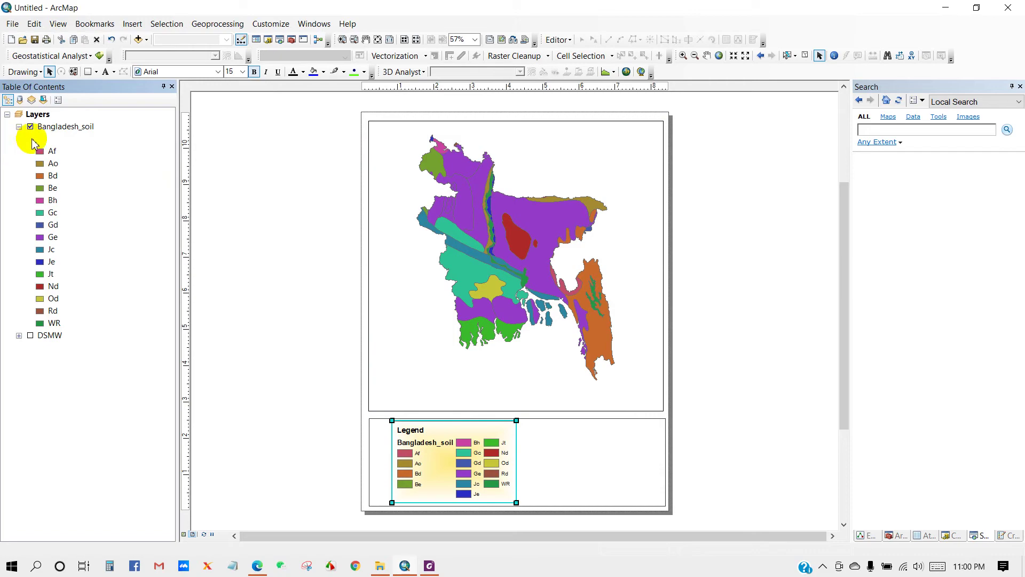
{"action": "left_click", "coordinate": [56, 112]}
{"action": "left_click", "coordinate": [14, 211]}
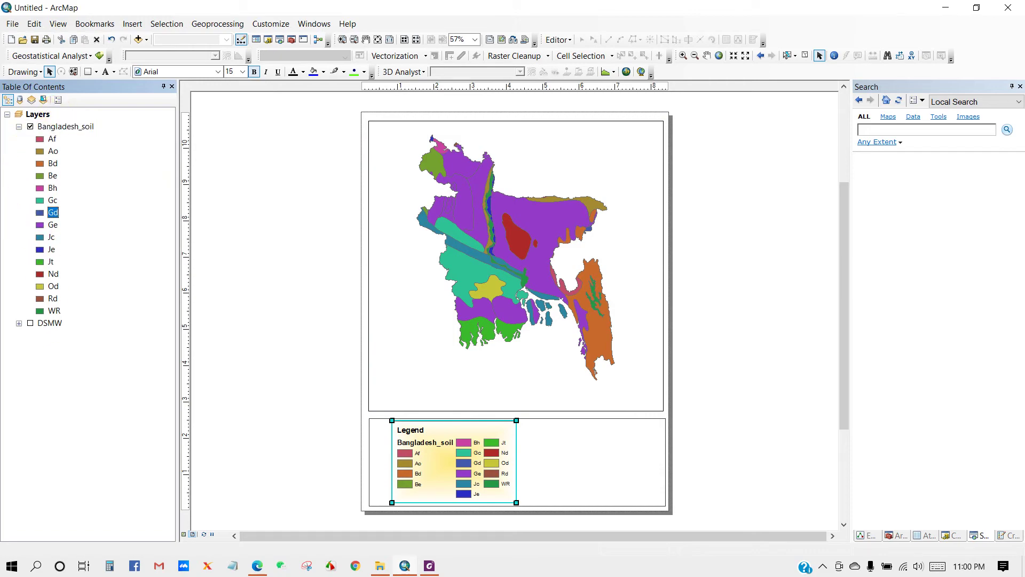
{"action": "left_click_drag", "start_coordinate": [392, 420], "coordinate": [399, 425]}
{"action": "left_click_drag", "start_coordinate": [441, 464], "coordinate": [421, 461]}
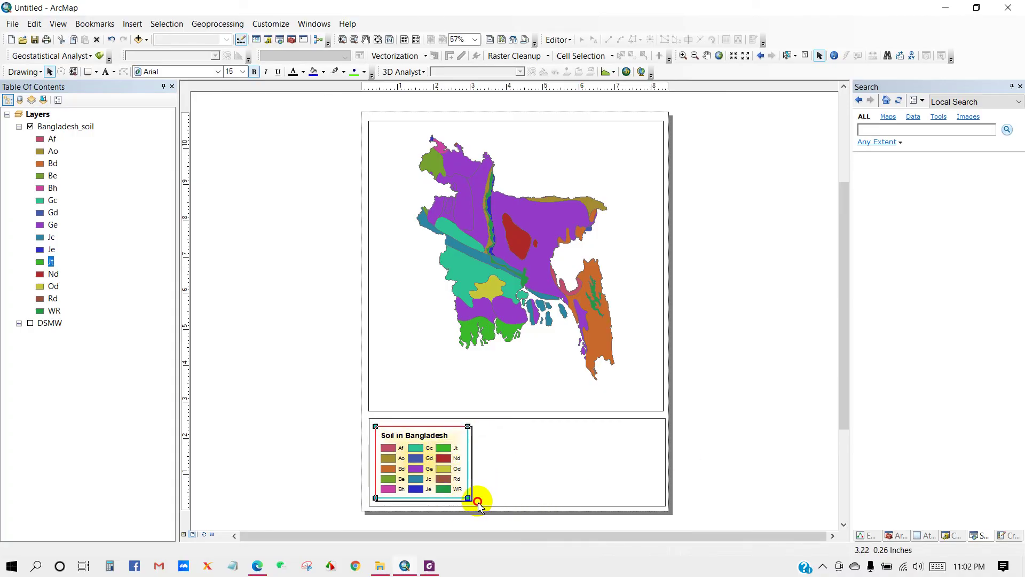
{"action": "left_click_drag", "start_coordinate": [478, 503], "coordinate": [481, 506]}
{"action": "left_click", "coordinate": [338, 457]}
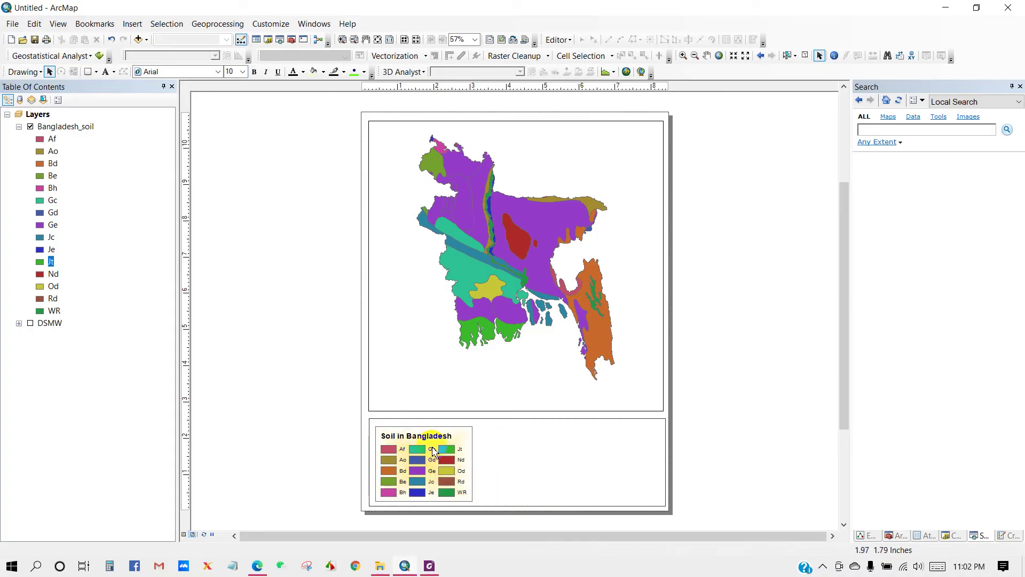
{"action": "left_click", "coordinate": [380, 302]}
Nudge the map in its frame and insert the title 'Soil Classification in Bangladesh' near the top.
{"action": "left_click", "coordinate": [707, 56]}
{"action": "left_click_drag", "start_coordinate": [517, 241], "coordinate": [516, 252]}
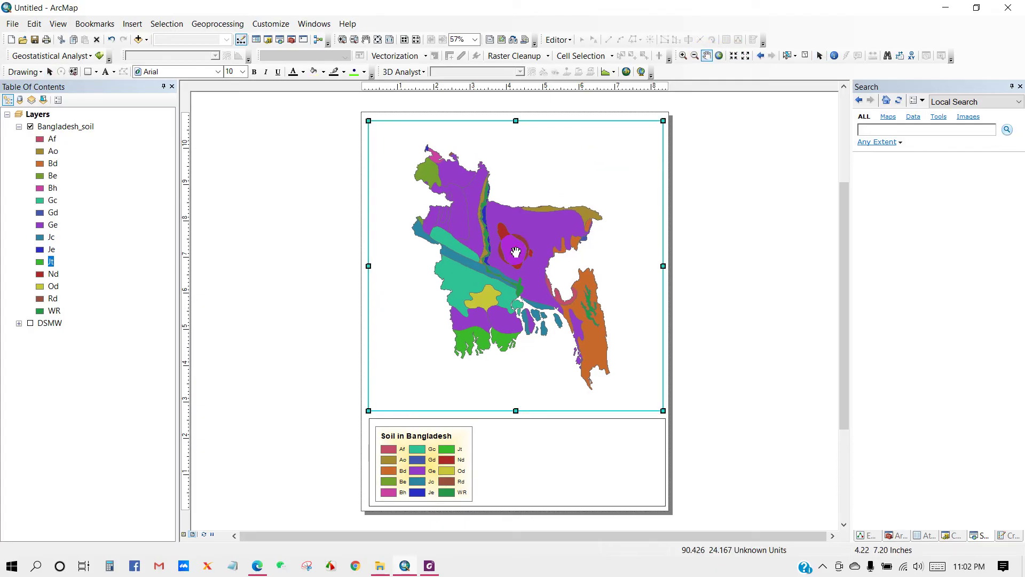
{"action": "left_click", "coordinate": [134, 23]}
{"action": "left_click", "coordinate": [151, 42]}
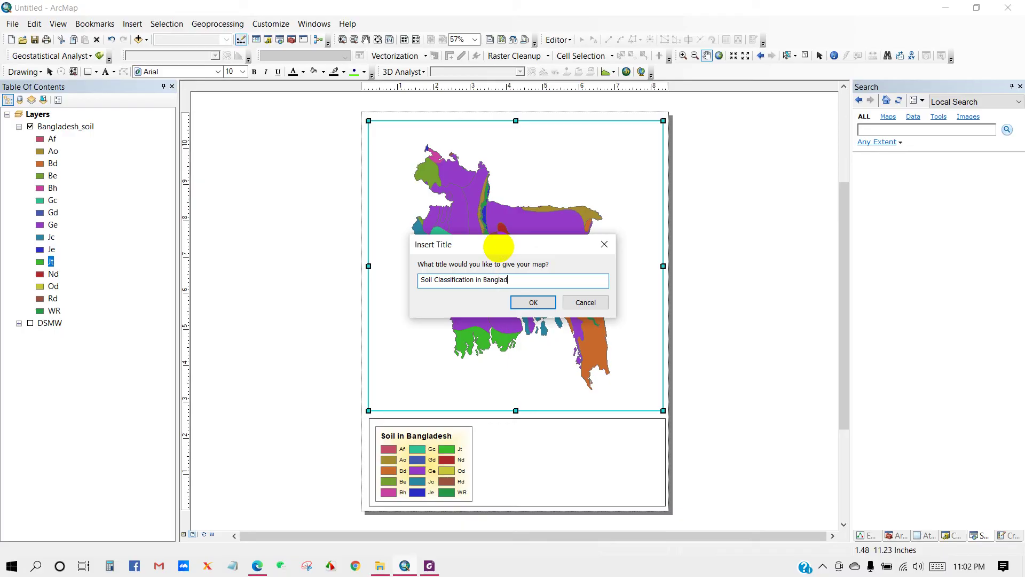
{"action": "left_click", "coordinate": [532, 302]}
{"action": "left_click_drag", "start_coordinate": [502, 153], "coordinate": [545, 142]}
Restyle the title in Country 1 Times New Roman at size 22 and position it along the top.
{"action": "double_click", "coordinate": [545, 142]}
{"action": "left_click", "coordinate": [588, 368]}
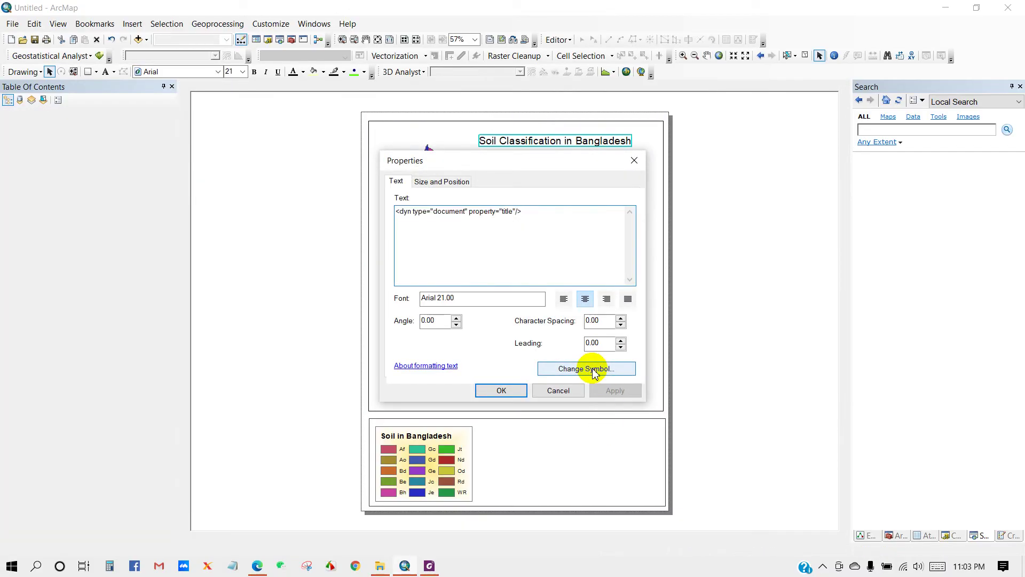
{"action": "left_click", "coordinate": [452, 286]}
{"action": "left_click", "coordinate": [465, 263]}
{"action": "left_click", "coordinate": [456, 291]}
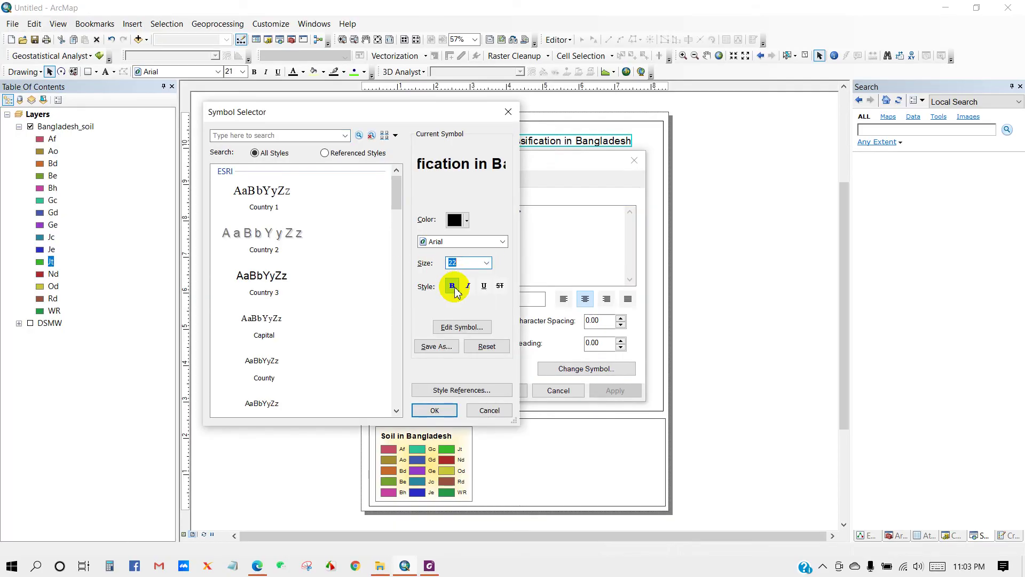
{"action": "left_click", "coordinate": [261, 191]}
{"action": "left_click", "coordinate": [260, 233]}
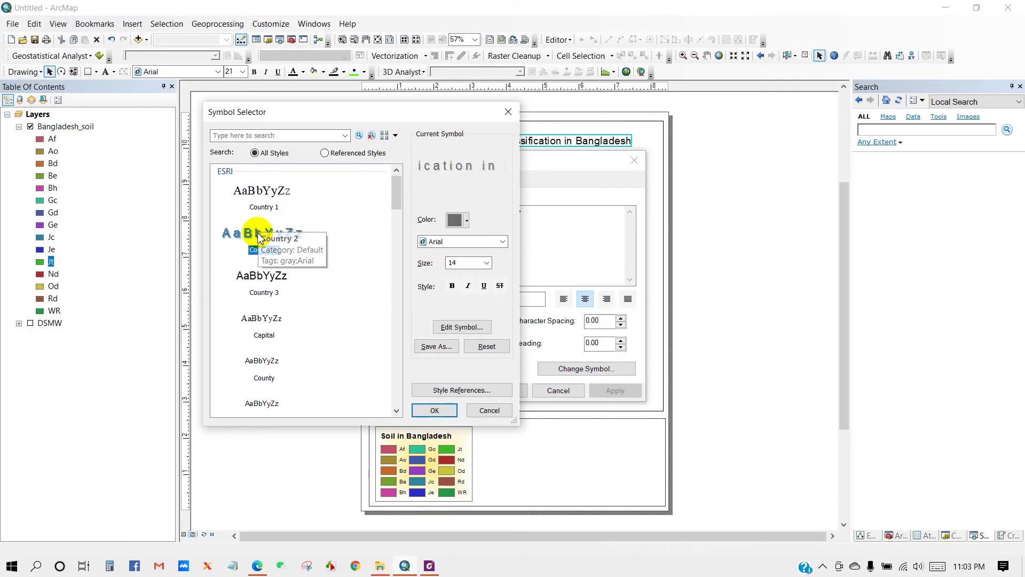
{"action": "left_click", "coordinate": [251, 278]}
{"action": "left_click", "coordinate": [487, 263]}
{"action": "left_click", "coordinate": [466, 305]}
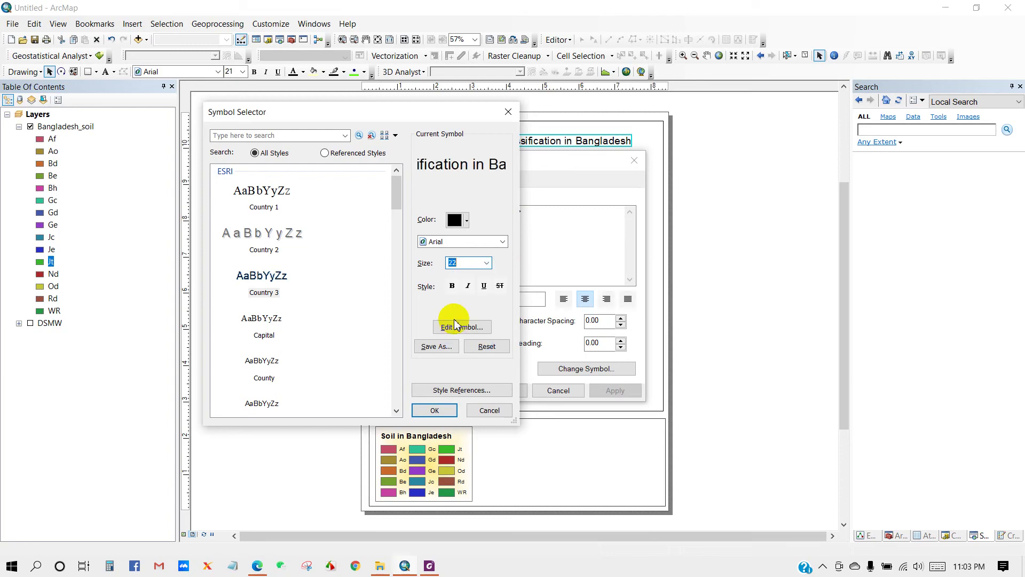
{"action": "left_click", "coordinate": [261, 191]}
{"action": "left_click", "coordinate": [486, 263]}
{"action": "left_click", "coordinate": [460, 312]}
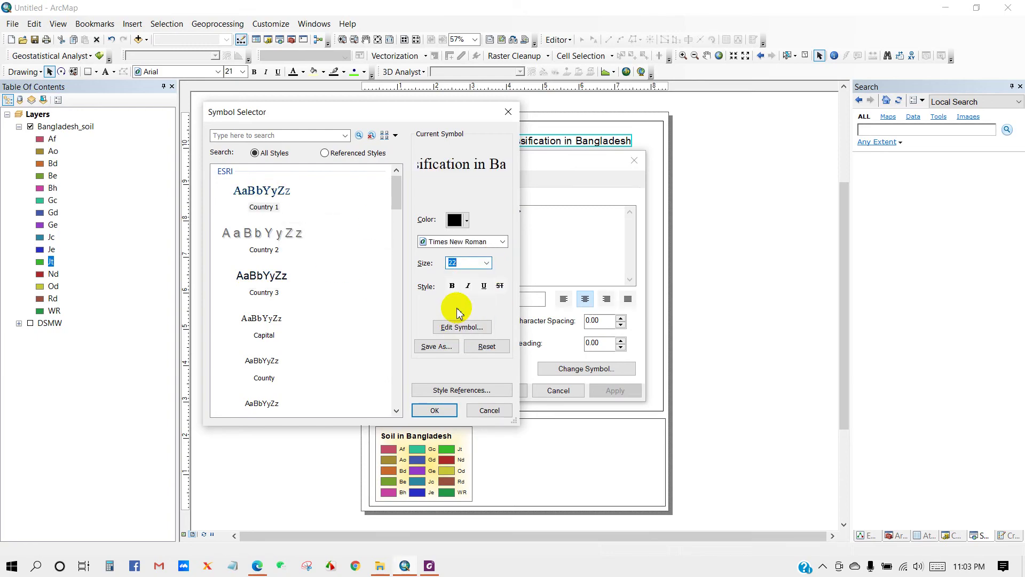
{"action": "left_click", "coordinate": [435, 411]}
{"action": "left_click", "coordinate": [507, 390]}
{"action": "left_click_drag", "start_coordinate": [586, 137], "coordinate": [522, 143]}
{"action": "left_click", "coordinate": [715, 227]}
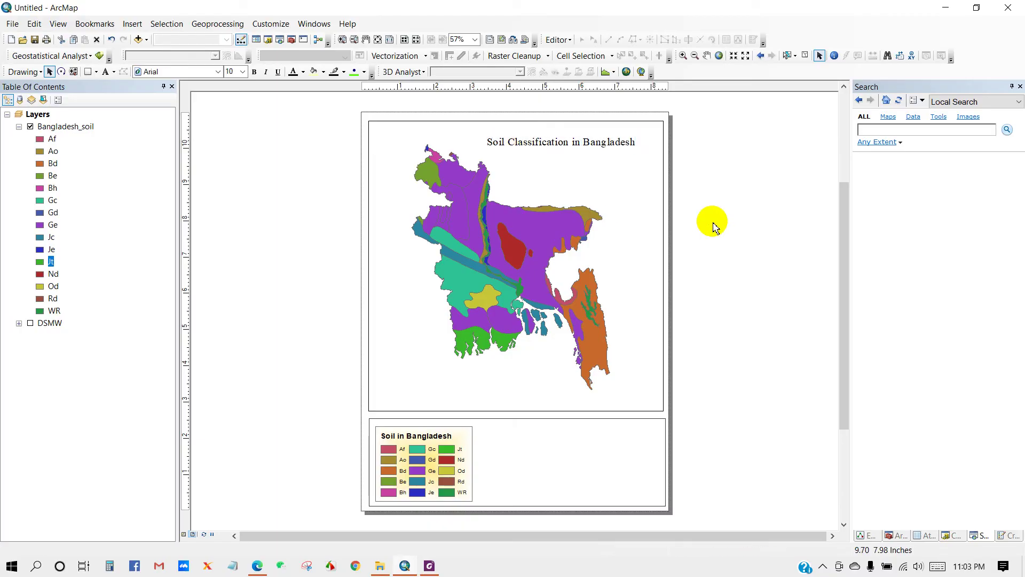
Add an ESRI North 3 north arrow and place it in the lower panel beside the legend.
{"action": "left_click", "coordinate": [508, 384]}
{"action": "left_click", "coordinate": [132, 24]}
{"action": "left_click", "coordinate": [160, 127]}
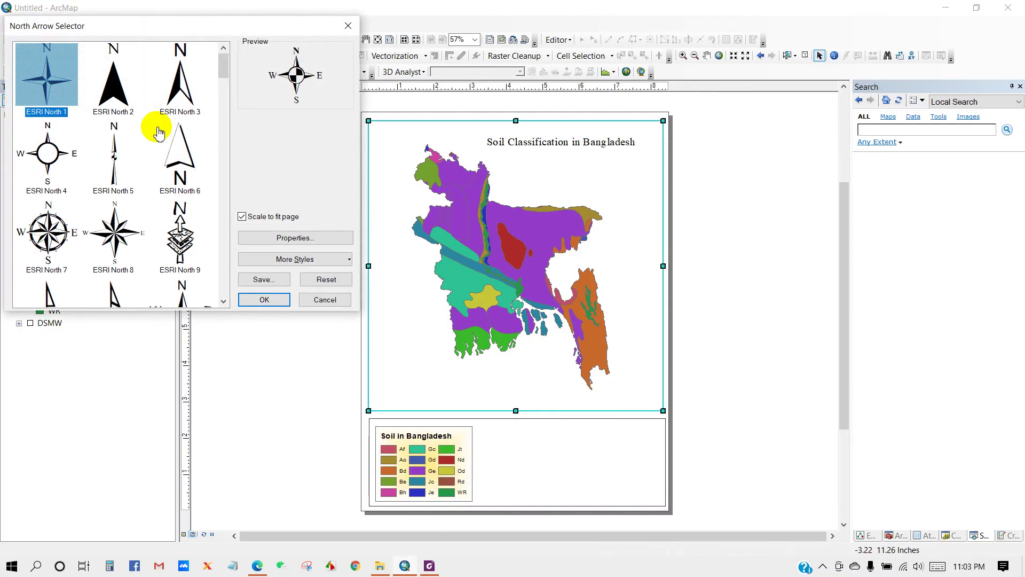
{"action": "left_click", "coordinate": [180, 80]}
{"action": "left_click", "coordinate": [266, 297]}
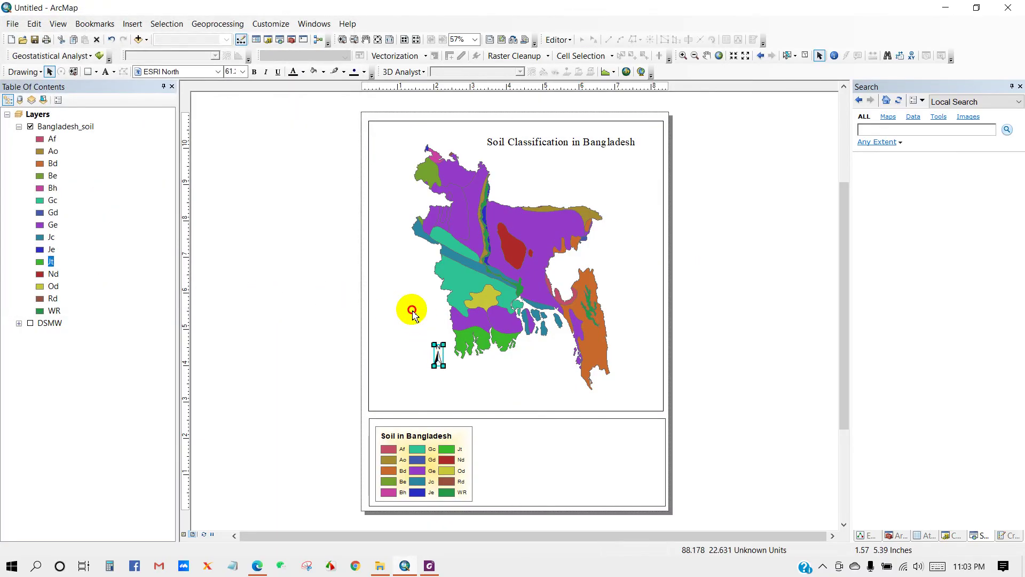
{"action": "left_click_drag", "start_coordinate": [413, 309], "coordinate": [638, 462]}
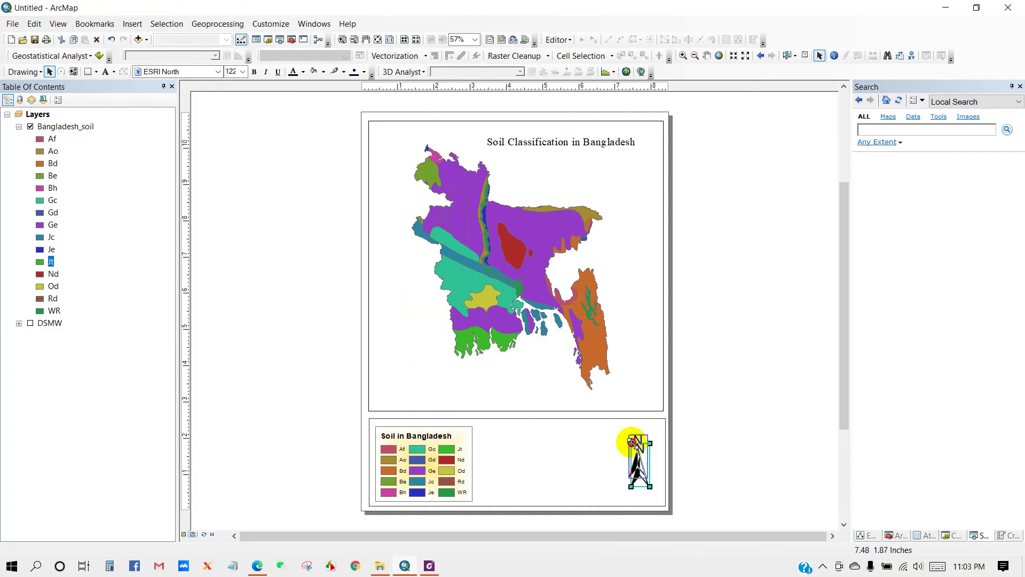
{"action": "left_click_drag", "start_coordinate": [638, 458], "coordinate": [543, 454]}
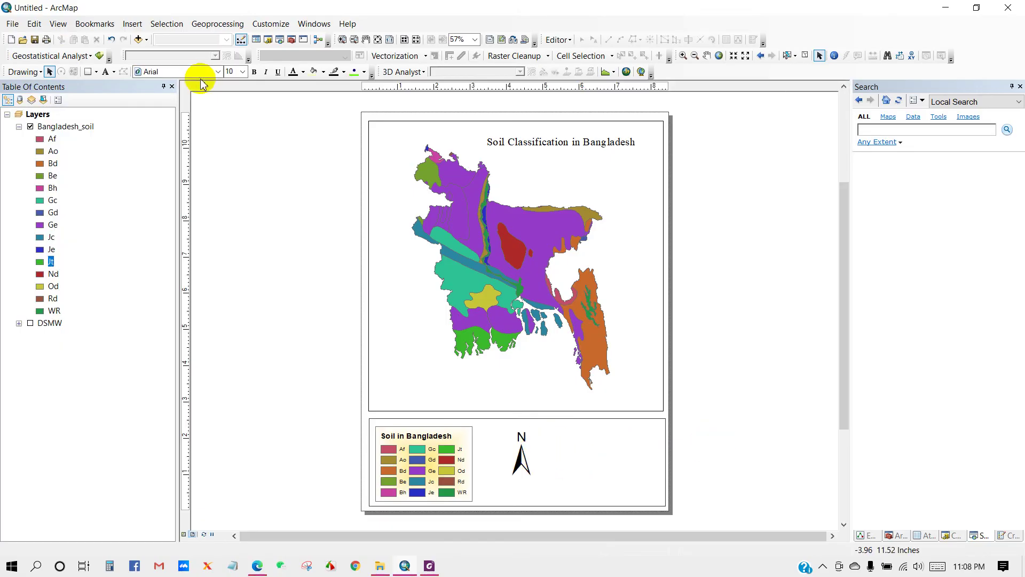
Insert a Double Alternating Scale Bar 2 with units set to Kilometers.
{"action": "left_click", "coordinate": [402, 300]}
{"action": "left_click", "coordinate": [132, 23]}
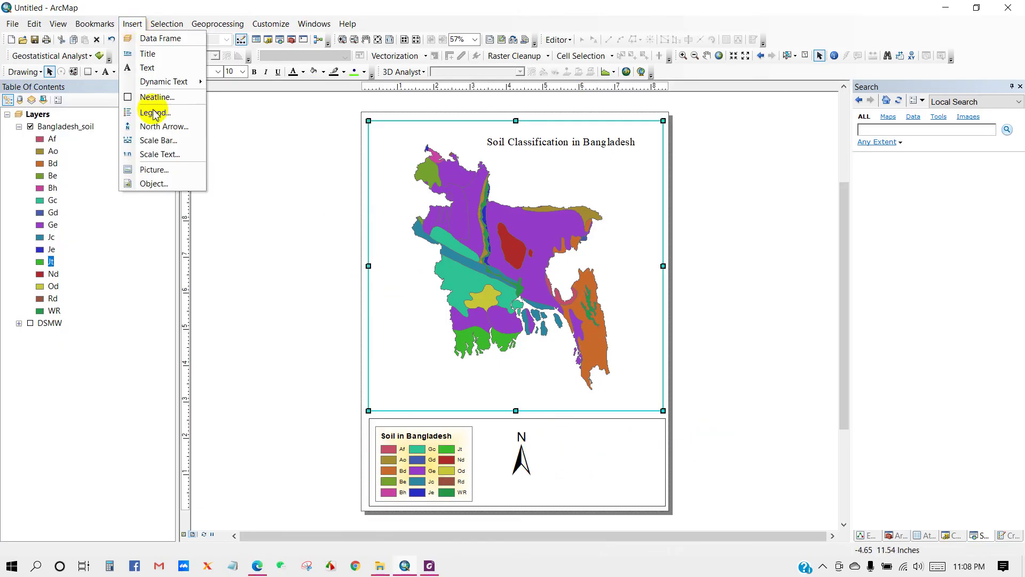
{"action": "left_click", "coordinate": [153, 140]}
{"action": "scroll", "coordinate": [144, 177], "scroll_direction": "down", "scroll_amount": 5}
{"action": "left_click", "coordinate": [27, 280]}
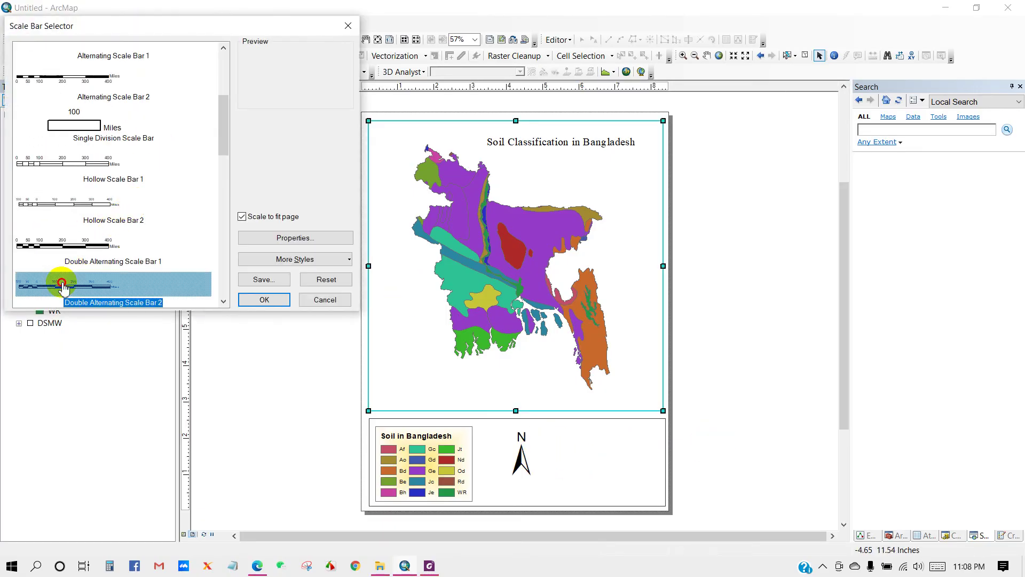
{"action": "left_click", "coordinate": [312, 239]}
{"action": "left_click", "coordinate": [466, 223]}
{"action": "left_click", "coordinate": [481, 379]}
{"action": "left_click", "coordinate": [452, 494]}
{"action": "left_click", "coordinate": [488, 417]}
{"action": "key", "text": "Return"}
Position the scale bar beneath the north arrow next to the legend.
{"action": "left_click_drag", "start_coordinate": [527, 327], "coordinate": [563, 496]}
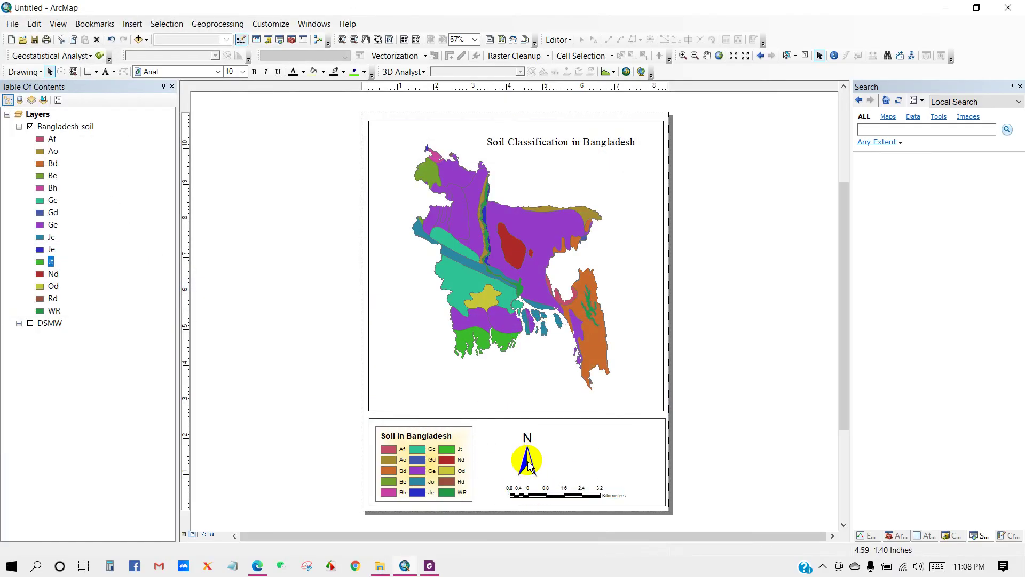
{"action": "left_click_drag", "start_coordinate": [532, 466], "coordinate": [551, 466]}
{"action": "right_click", "coordinate": [65, 126]}
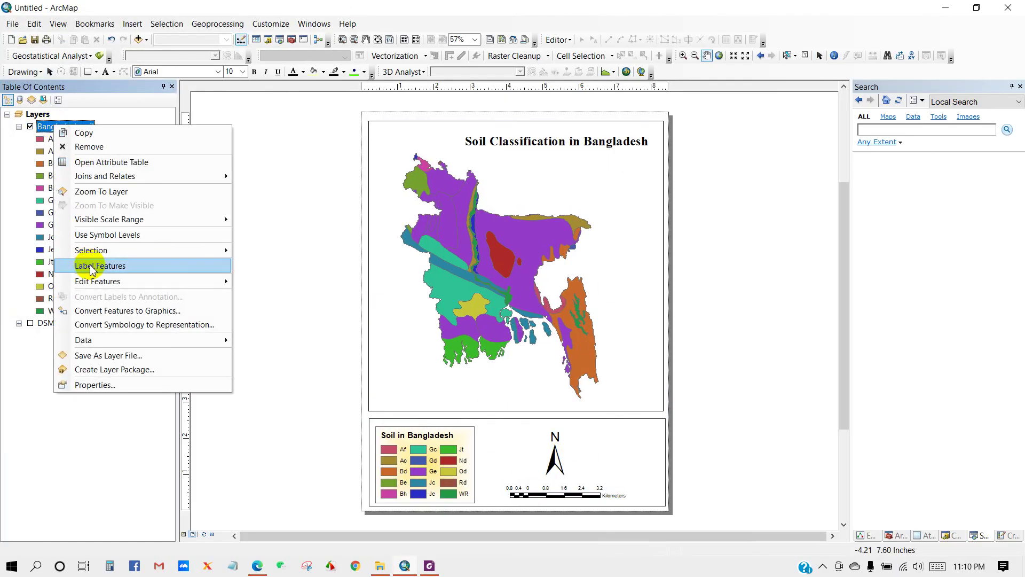
Show soil class labels and add a graticule grid to the map data frame.
{"action": "left_click", "coordinate": [88, 265]}
{"action": "left_click", "coordinate": [618, 256]}
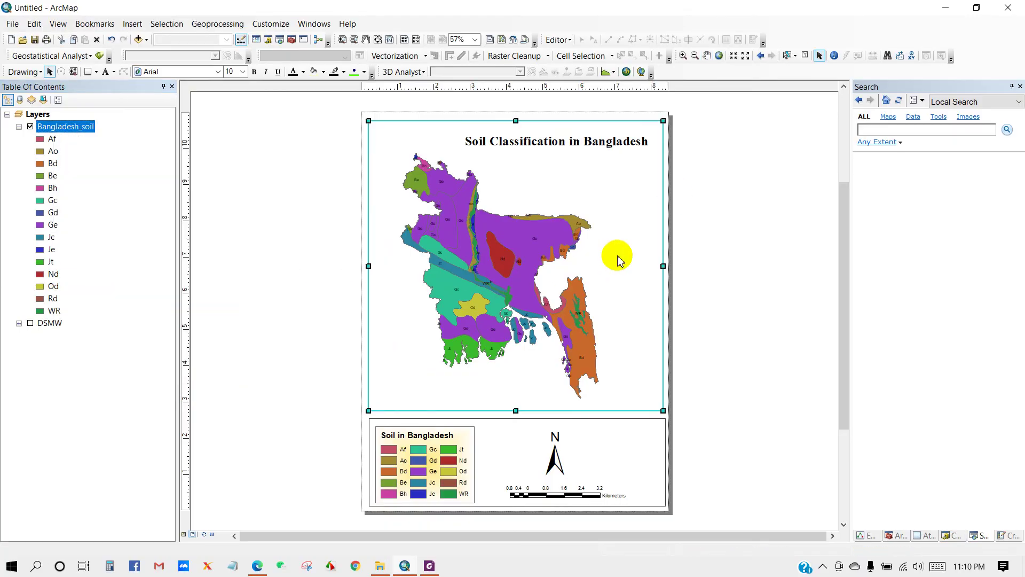
{"action": "right_click", "coordinate": [618, 256]}
{"action": "left_click", "coordinate": [657, 480]}
{"action": "left_click", "coordinate": [611, 161]}
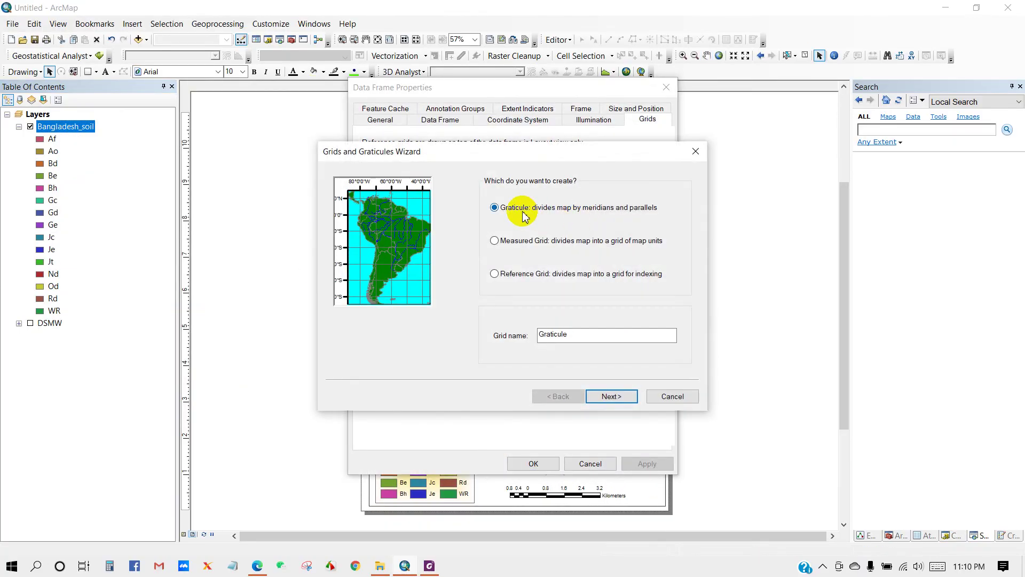
{"action": "left_click", "coordinate": [612, 396]}
{"action": "left_click", "coordinate": [611, 396]}
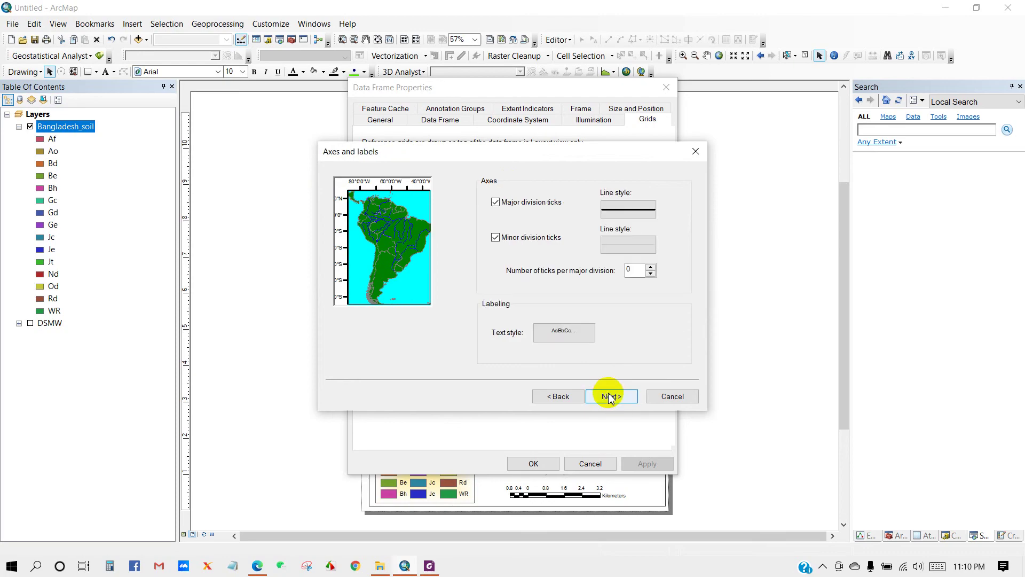
{"action": "left_click", "coordinate": [612, 396]}
{"action": "left_click", "coordinate": [612, 395]}
Set the graticule intervals to 5° and 20″ on the X and Y axes.
{"action": "left_click", "coordinate": [611, 229]}
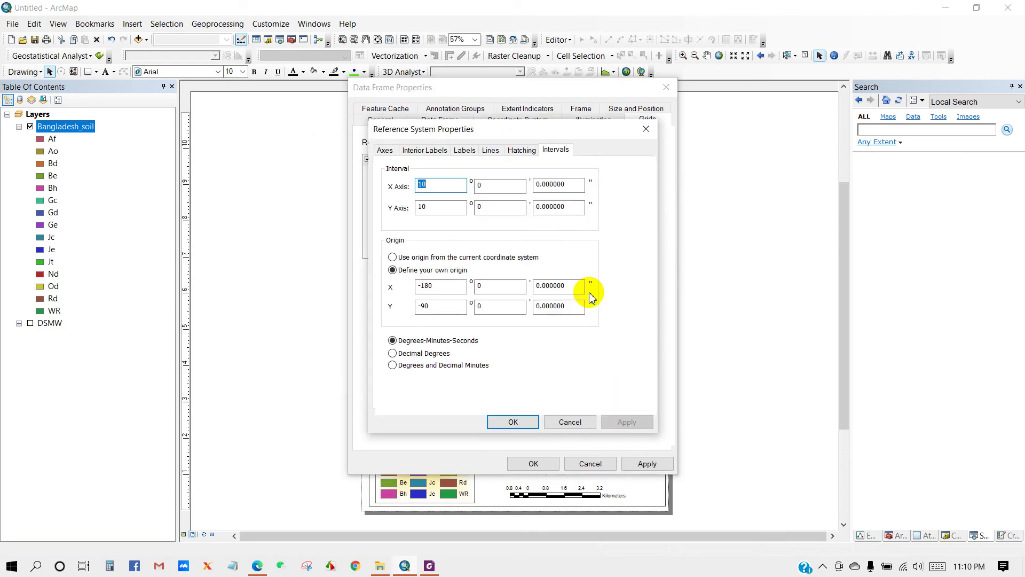
{"action": "double_click", "coordinate": [428, 186]}
{"action": "type", "text": "5"}
{"action": "left_click_drag", "start_coordinate": [437, 213], "coordinate": [407, 210]}
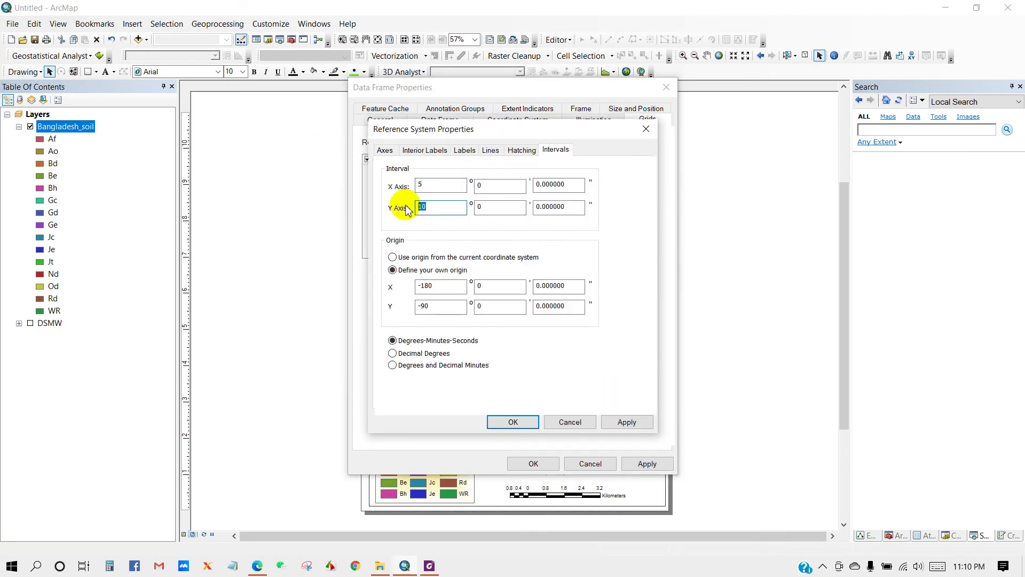
{"action": "double_click", "coordinate": [540, 185]}
{"action": "type", "text": "2"}
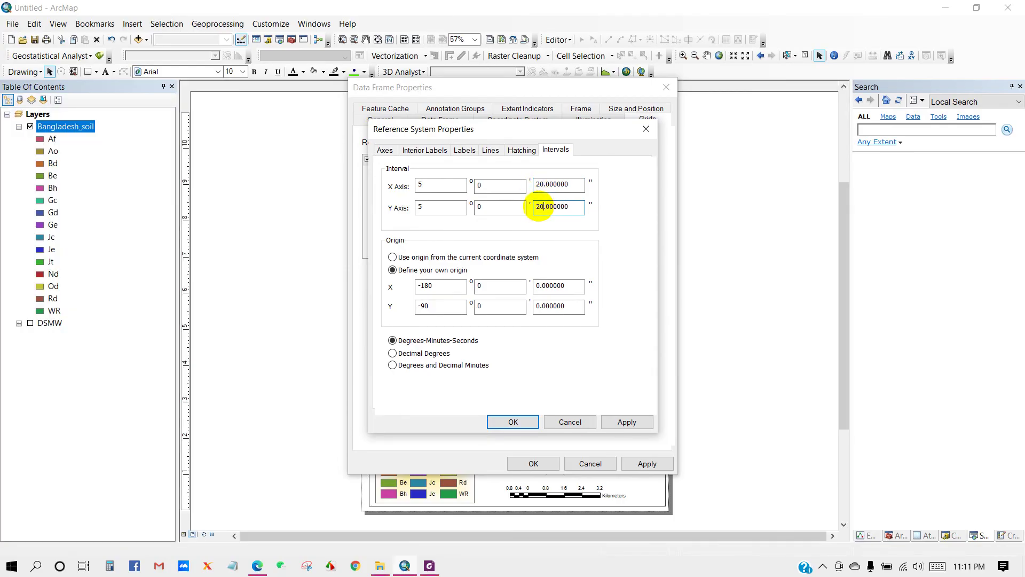
Draw both major division and subdivision ticks inside the map frame.
{"action": "left_click", "coordinate": [425, 151]}
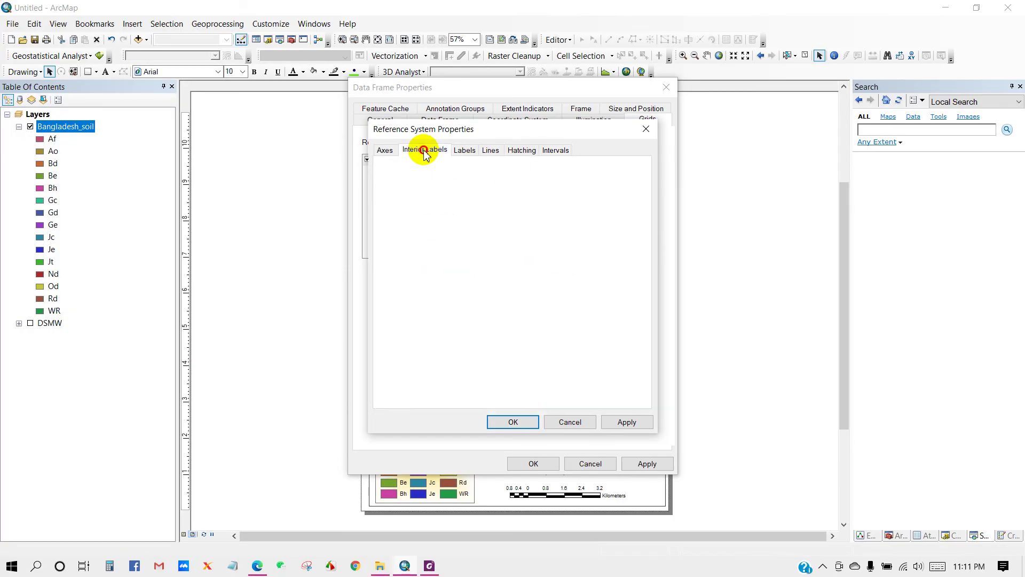
{"action": "left_click", "coordinate": [464, 150]}
{"action": "left_click", "coordinate": [489, 150]}
{"action": "left_click", "coordinate": [424, 150]}
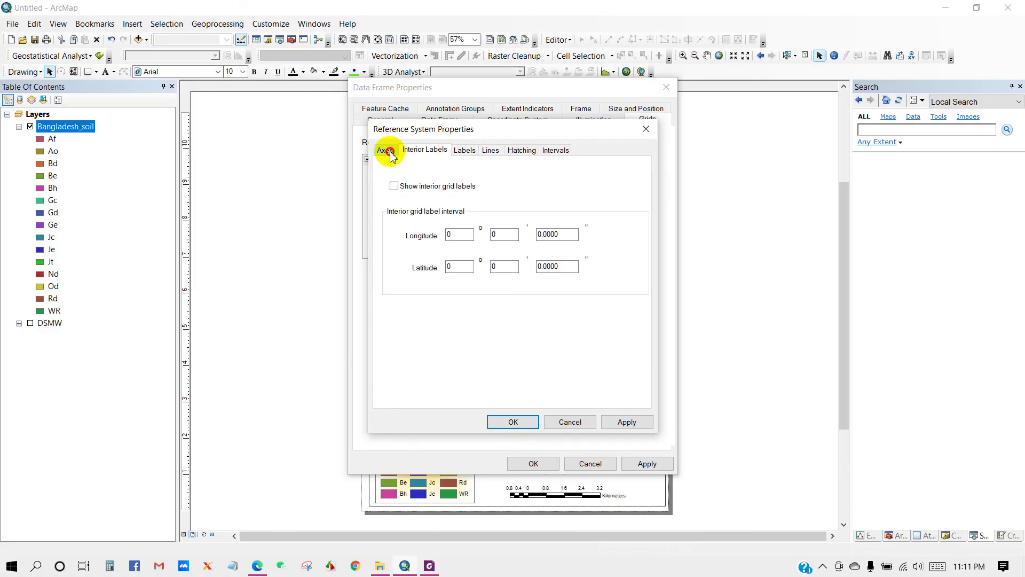
{"action": "left_click", "coordinate": [385, 151]}
{"action": "left_click", "coordinate": [438, 221]}
{"action": "left_click", "coordinate": [438, 343]}
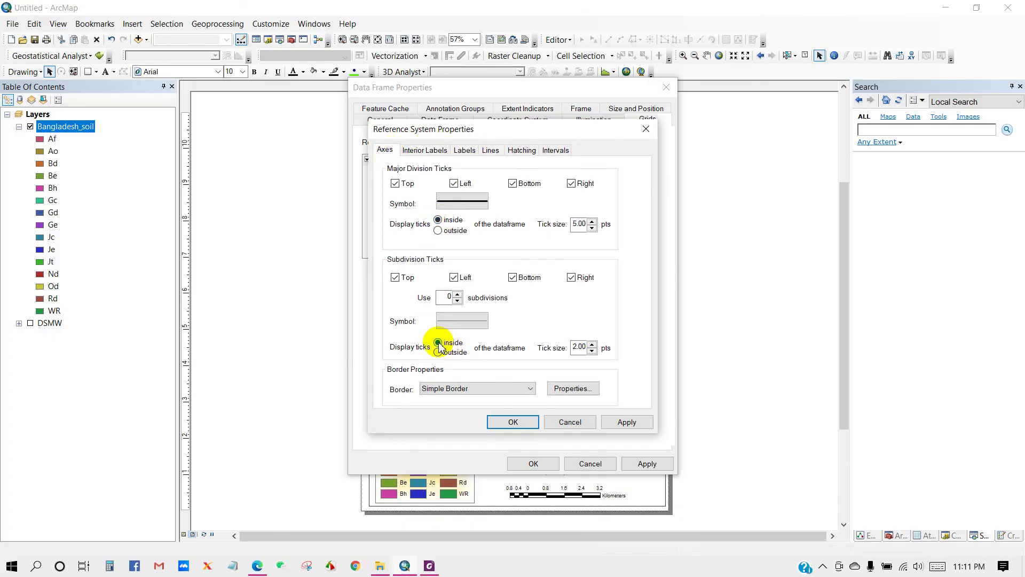
Apply the grid settings, close Data Frame Properties and narrow the map frame slightly.
{"action": "left_click", "coordinate": [463, 151]}
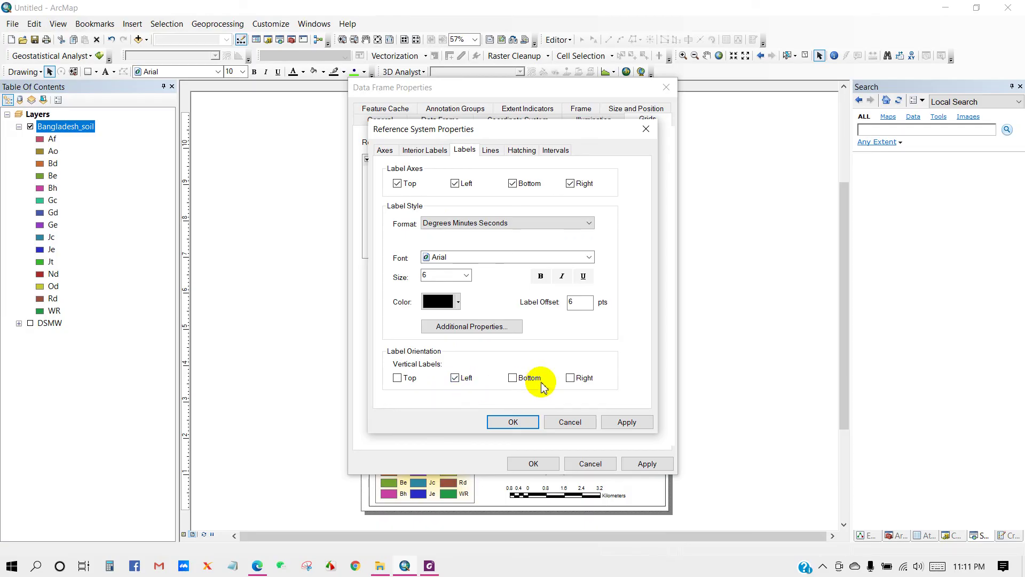
{"action": "left_click", "coordinate": [507, 421]}
{"action": "left_click", "coordinate": [591, 463]}
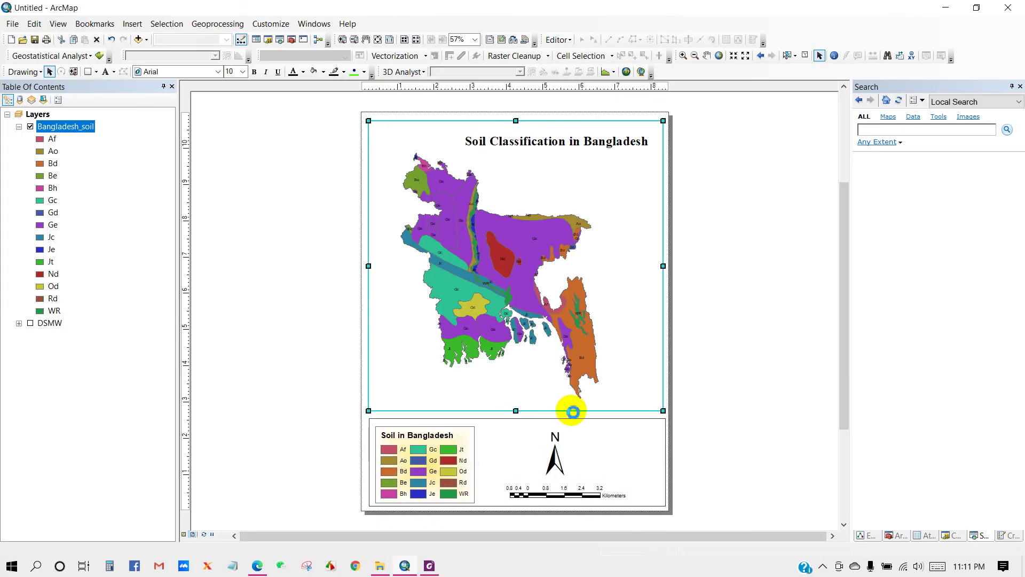
{"action": "left_click_drag", "start_coordinate": [663, 266], "coordinate": [660, 267]}
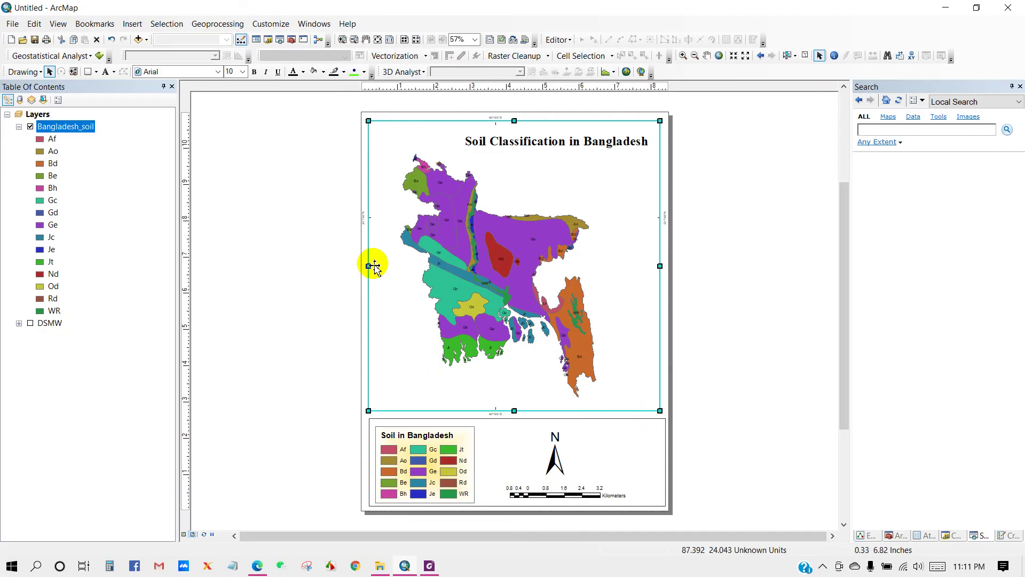
Give the map frame a Rectangular Gradient background.
{"action": "left_click_drag", "start_coordinate": [371, 266], "coordinate": [370, 264]}
{"action": "right_click", "coordinate": [396, 364]}
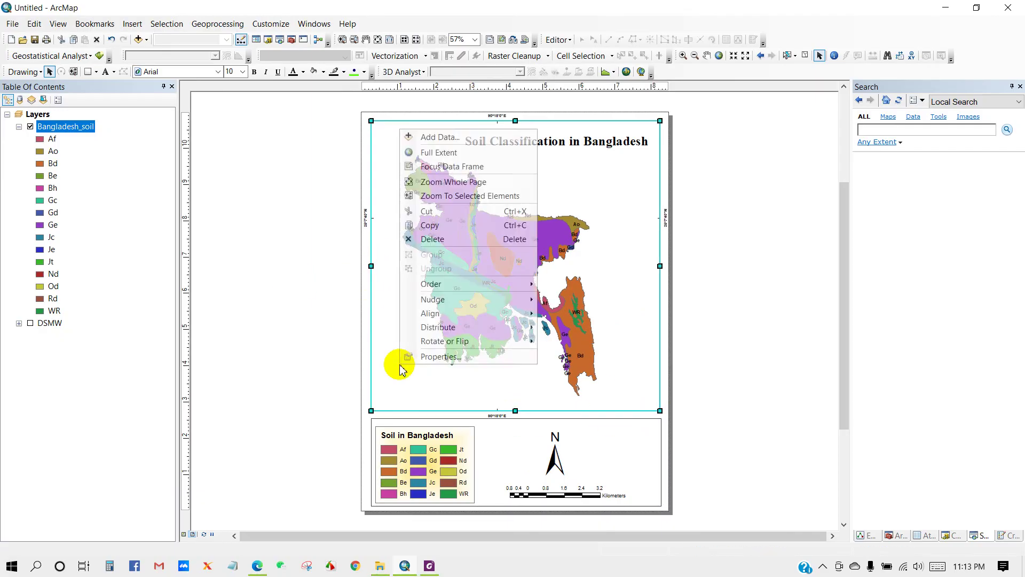
{"action": "left_click", "coordinate": [425, 362]}
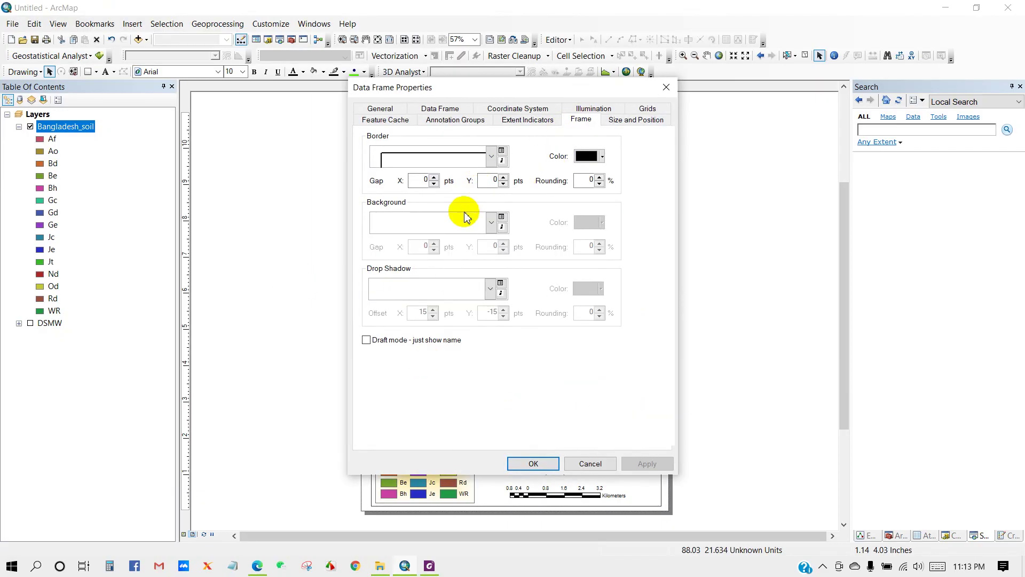
{"action": "left_click", "coordinate": [490, 222]}
{"action": "left_click", "coordinate": [479, 325]}
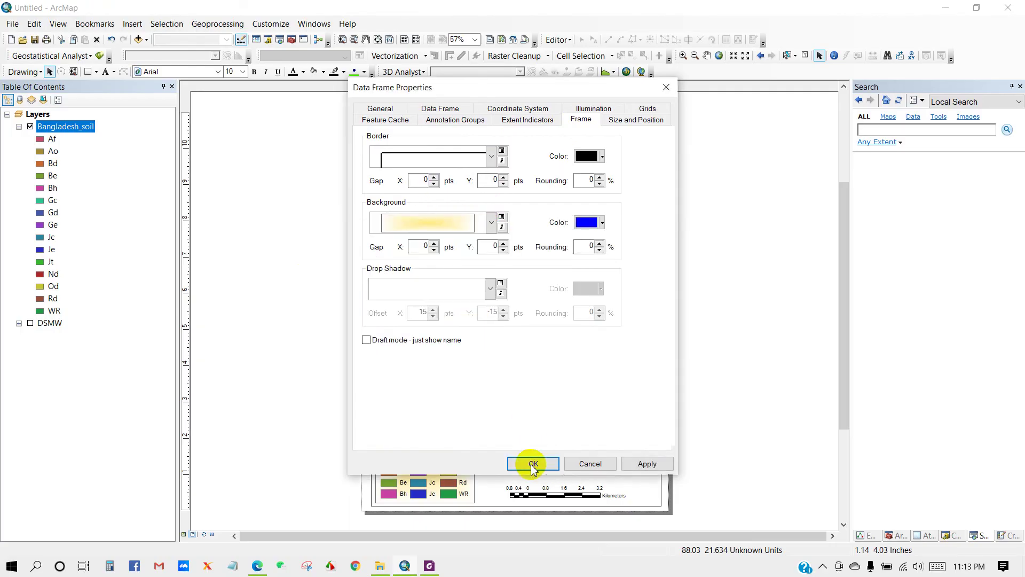
{"action": "left_click", "coordinate": [533, 464]}
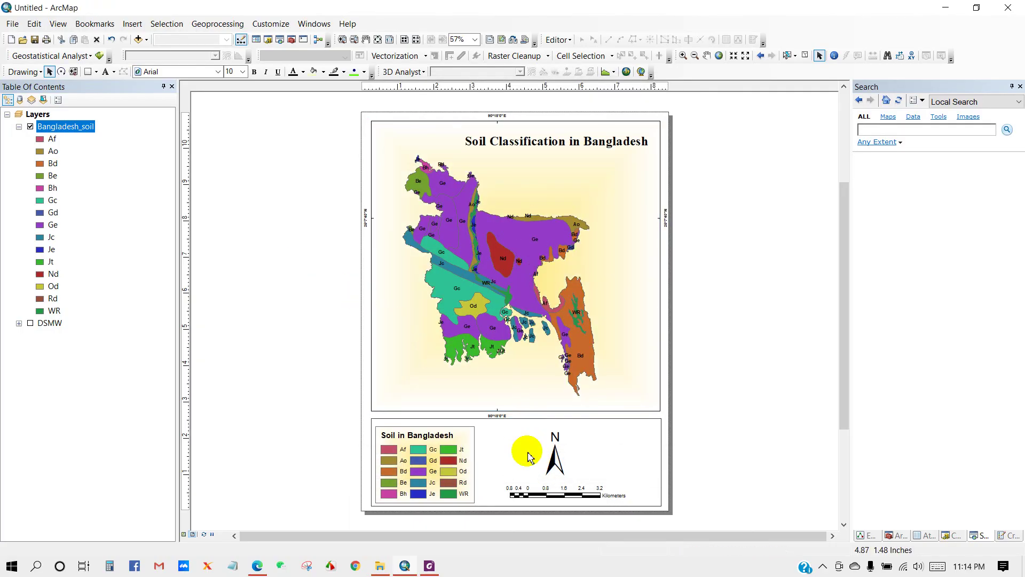
Fill the bottom panel with a light peach colour.
{"action": "right_click", "coordinate": [527, 451]}
{"action": "left_click", "coordinate": [536, 442]}
{"action": "left_click", "coordinate": [474, 228]}
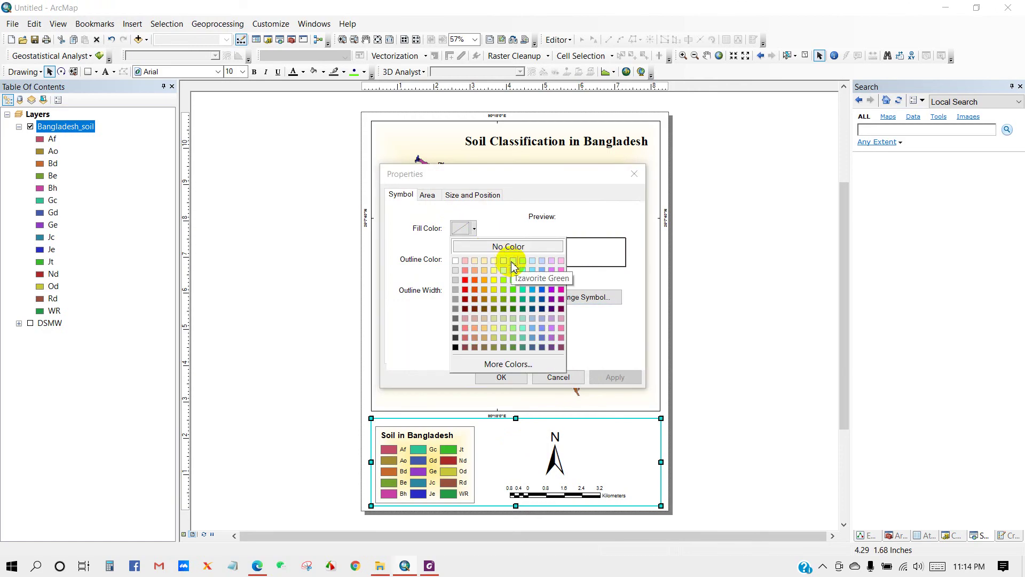
{"action": "left_click", "coordinate": [475, 260]}
{"action": "left_click", "coordinate": [501, 377]}
Change the bottom legend panel's fill to light yellow-green.
{"action": "left_click", "coordinate": [297, 374]}
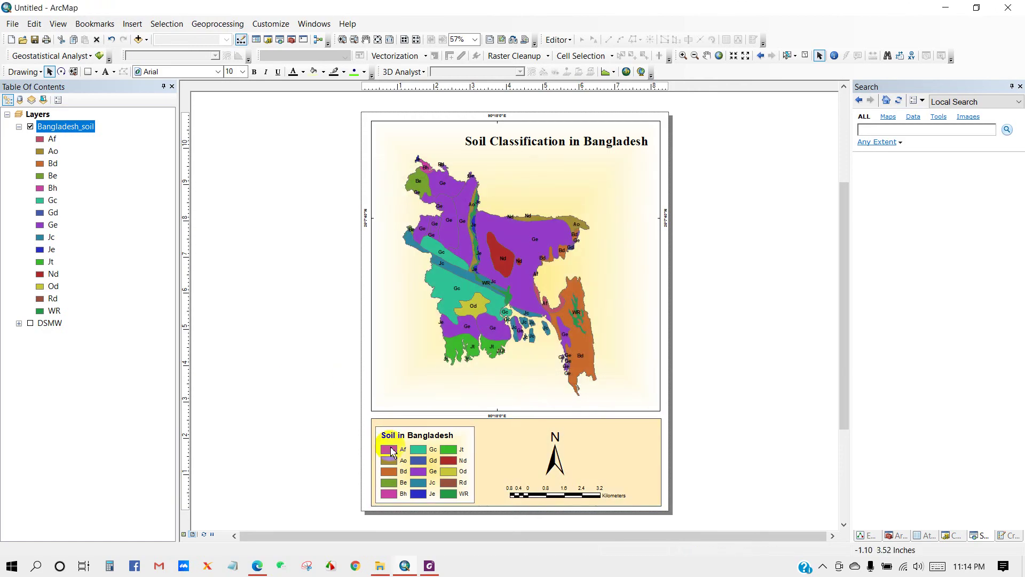
{"action": "left_click", "coordinate": [415, 430]}
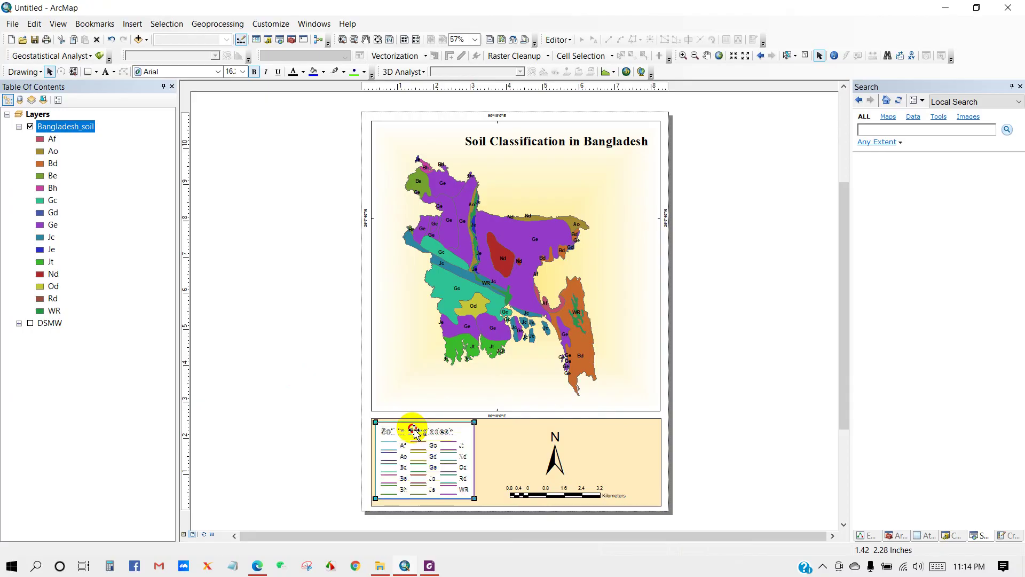
{"action": "left_click", "coordinate": [327, 415]}
{"action": "right_click", "coordinate": [505, 458]}
{"action": "left_click", "coordinate": [528, 452]}
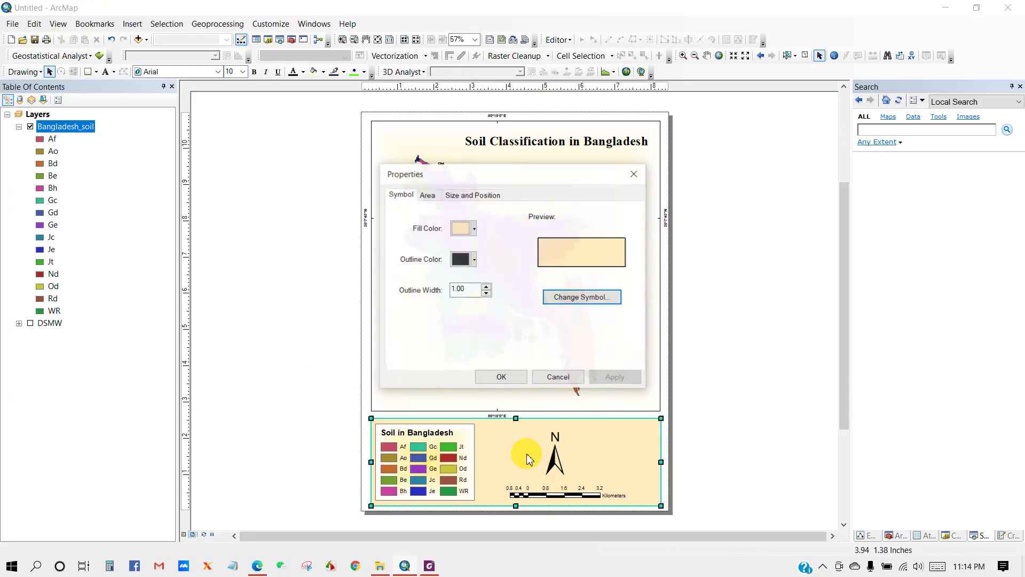
{"action": "left_click", "coordinate": [474, 229]}
{"action": "left_click", "coordinate": [468, 251]}
{"action": "left_click", "coordinate": [501, 377]}
{"action": "left_click", "coordinate": [331, 408]}
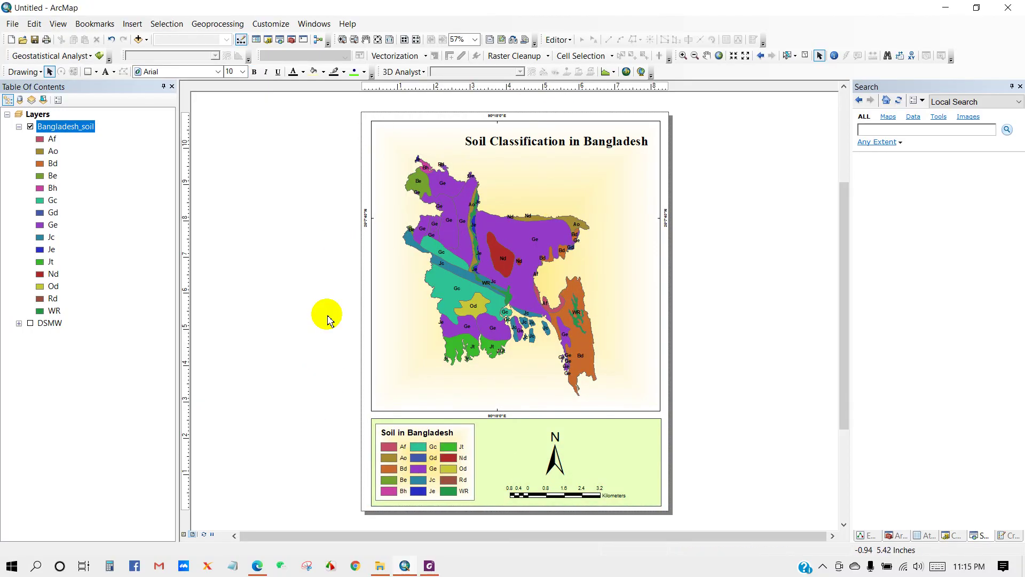
{"action": "scroll", "coordinate": [431, 496], "scroll_direction": "down", "scroll_amount": 1}
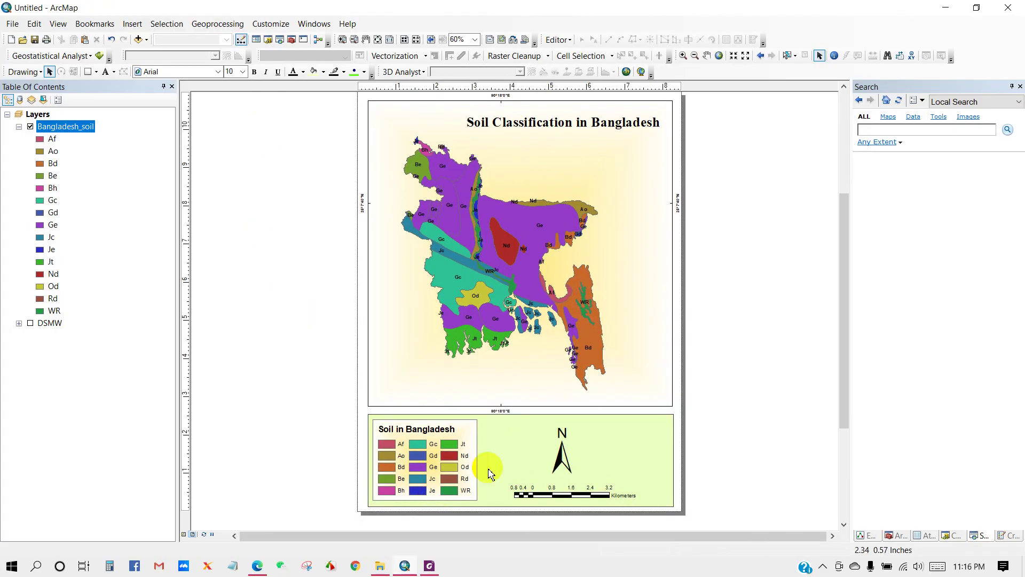
Open the Bangladesh_soil layer's attribute table.
{"action": "left_click_drag", "start_coordinate": [842, 322], "coordinate": [842, 315]}
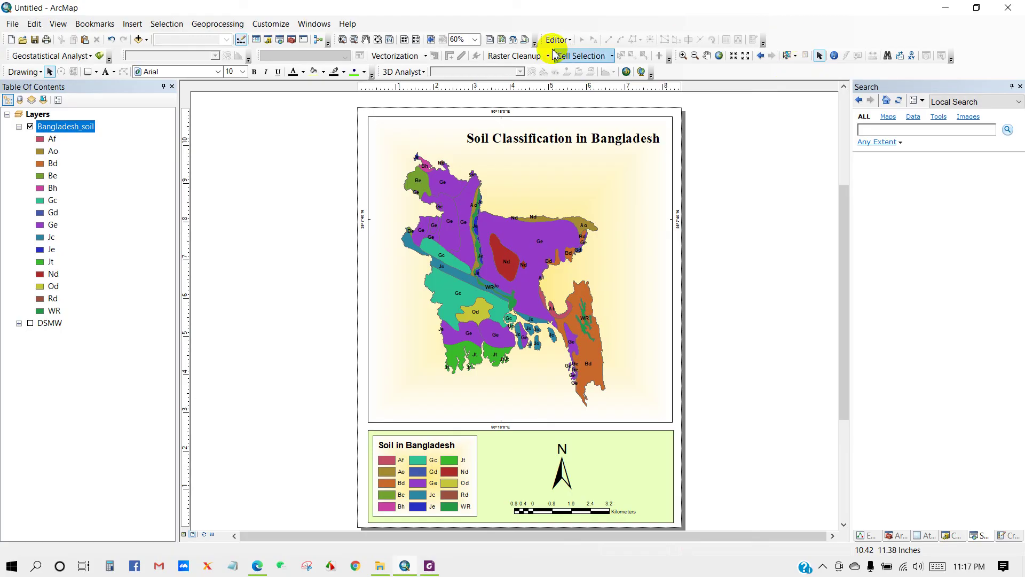
{"action": "right_click", "coordinate": [819, 37]}
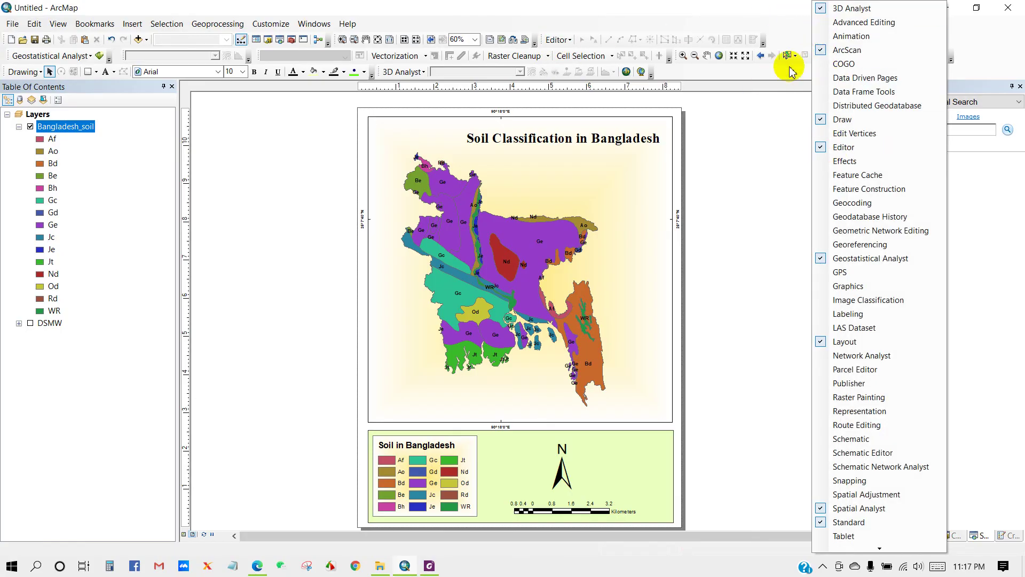
{"action": "left_click", "coordinate": [718, 38]}
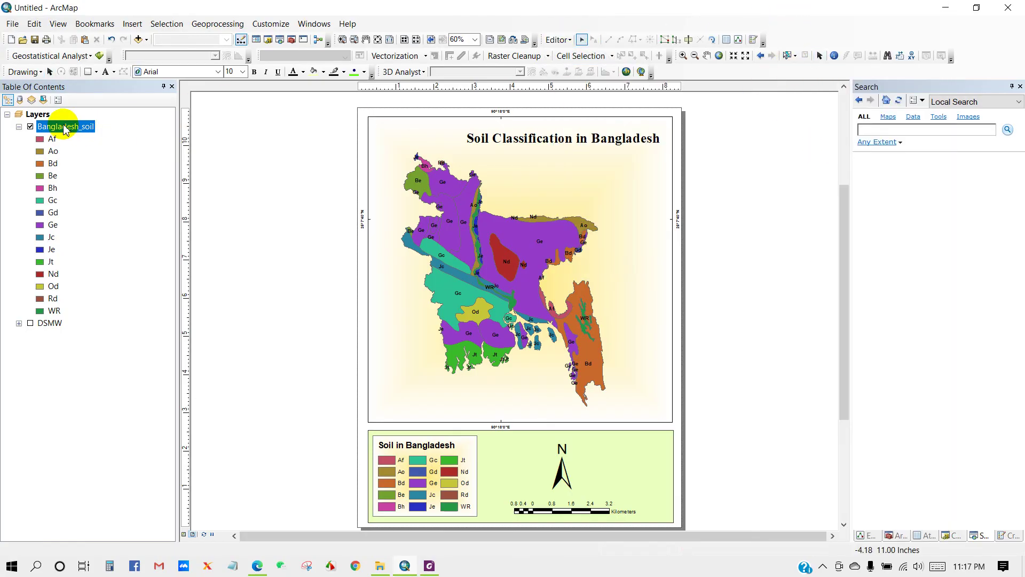
{"action": "right_click", "coordinate": [68, 126]}
{"action": "left_click", "coordinate": [135, 160]}
{"action": "left_click_drag", "start_coordinate": [408, 86], "coordinate": [398, 79]}
Select the Af cell in DOMSOI, then highlight 'Ferric' in the Foxit PhantomPDF legend.
{"action": "left_click", "coordinate": [438, 122]}
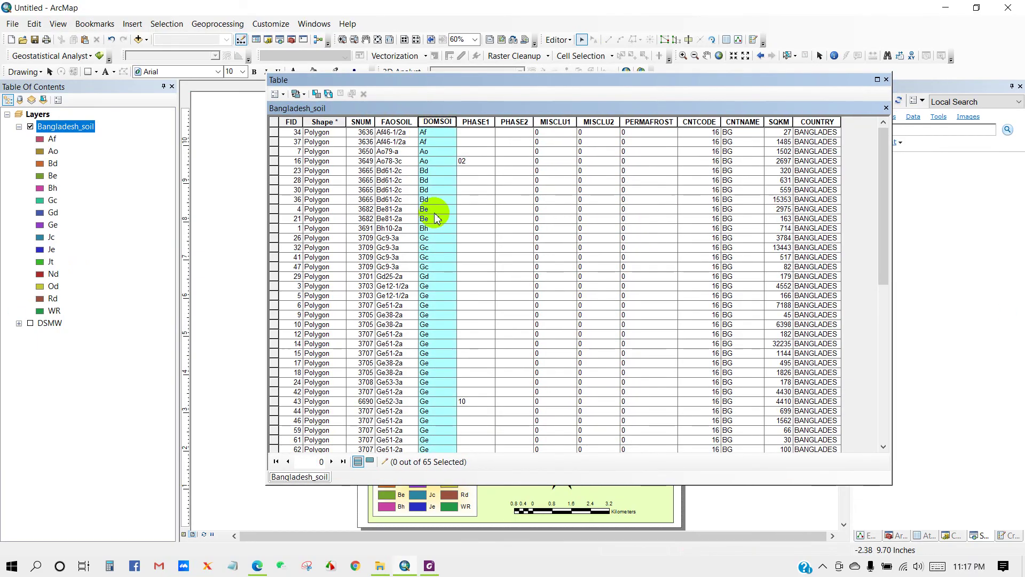
{"action": "scroll", "coordinate": [446, 307], "scroll_direction": "down", "scroll_amount": 5}
{"action": "left_click", "coordinate": [428, 132]}
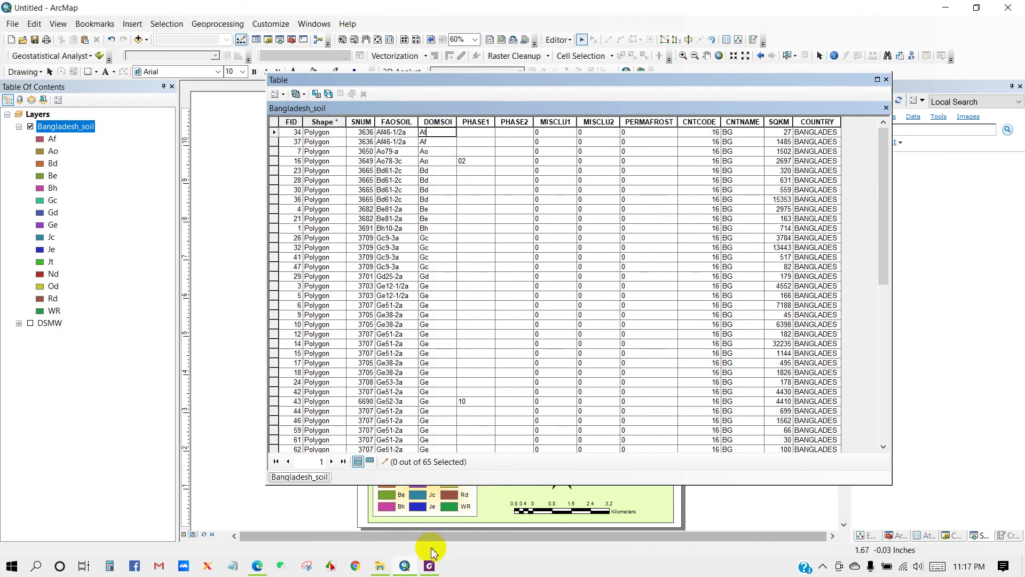
{"action": "left_click", "coordinate": [430, 566]}
{"action": "double_click", "coordinate": [216, 199]}
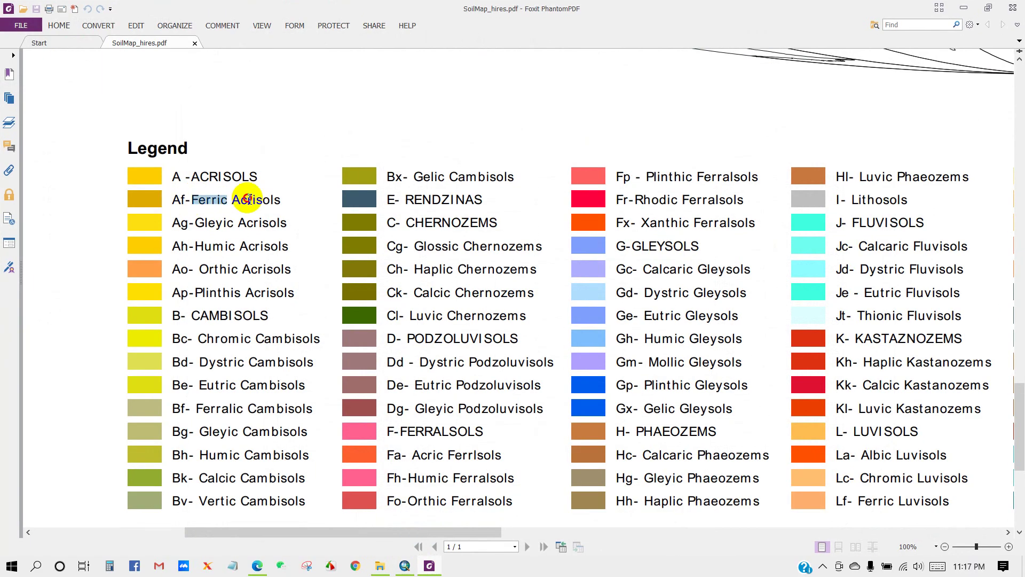